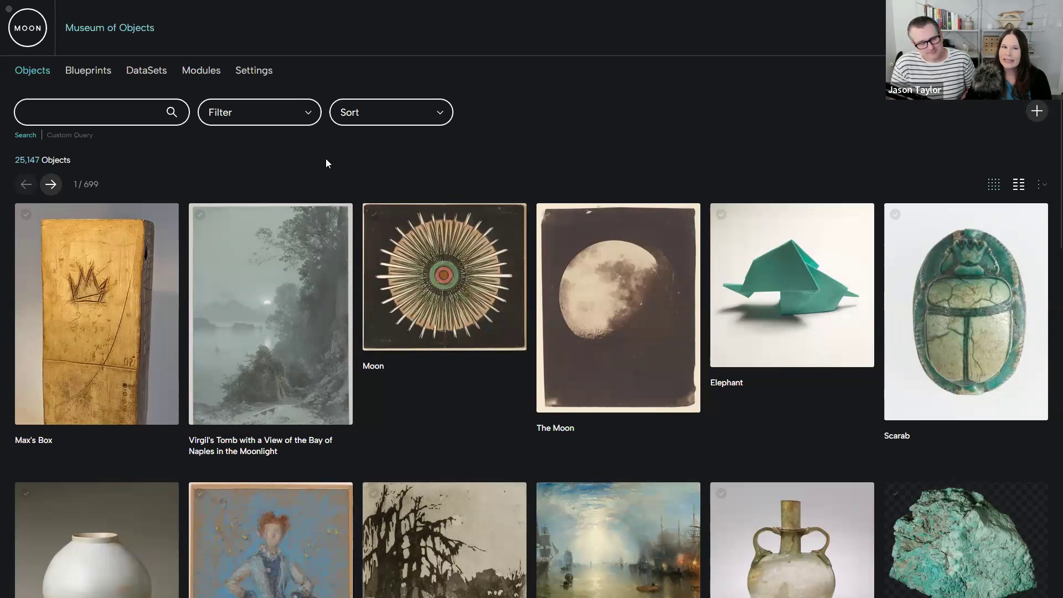
- Open the Core blueprint and review the field types and preset fields available for it
left_click(87, 74)
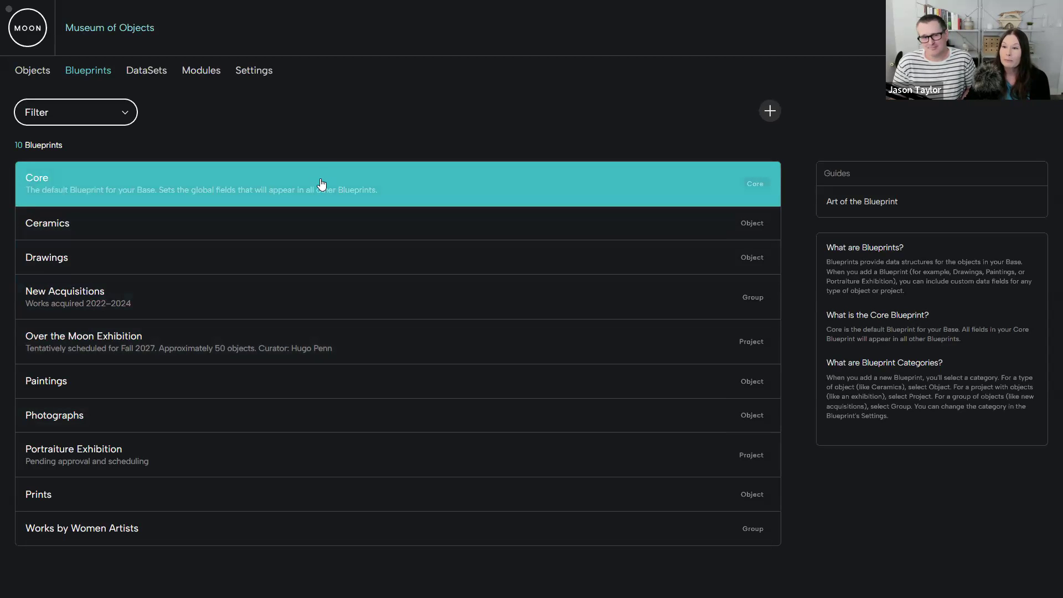
left_click(322, 183)
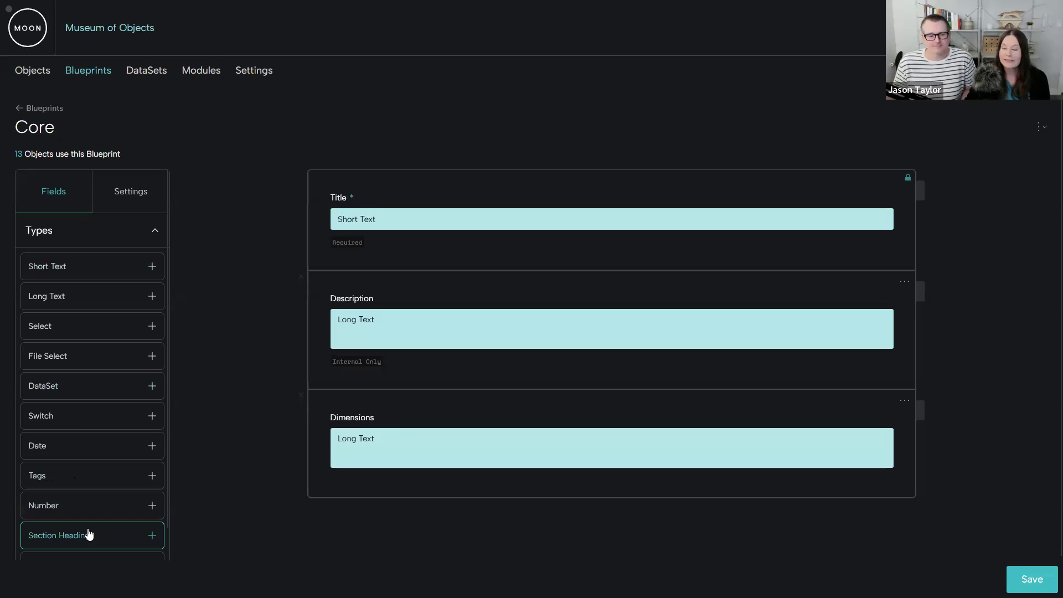
scroll(92, 516, "down", 2)
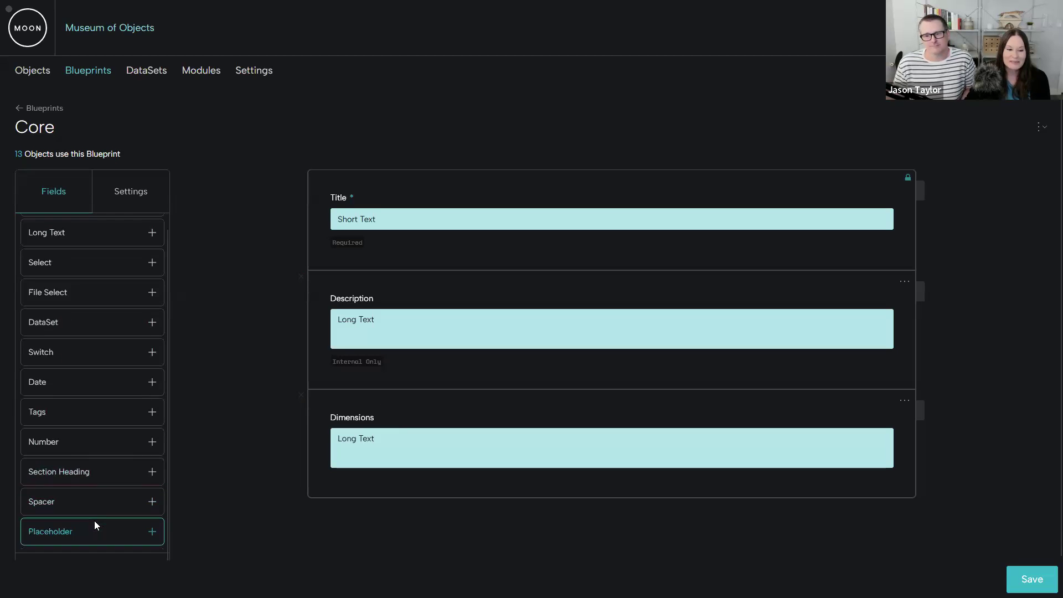
scroll(98, 509, "down", 1)
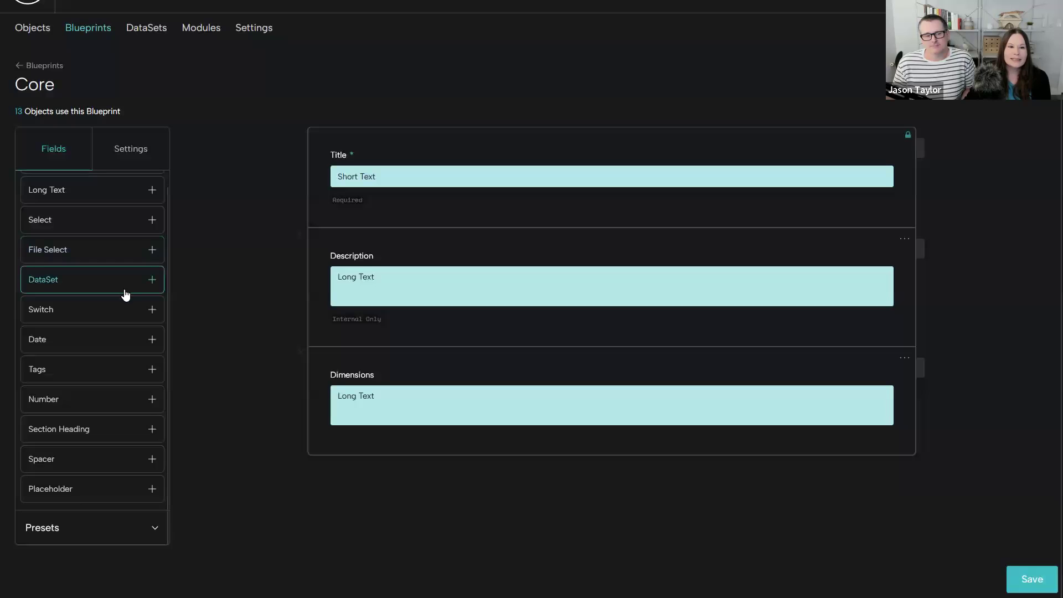
scroll(124, 294, "up", 2)
left_click(153, 190)
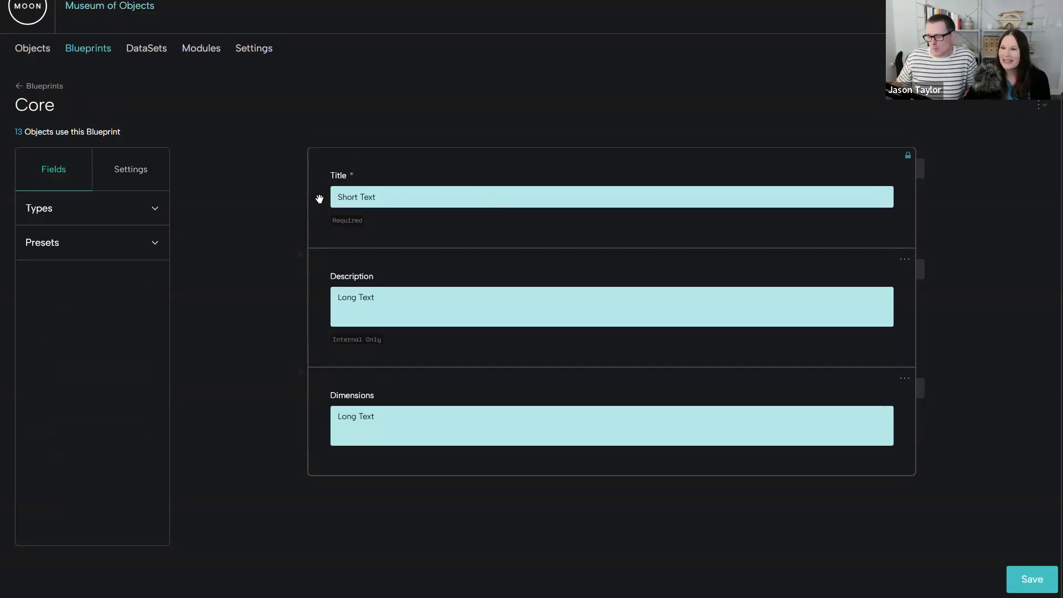
left_click(127, 245)
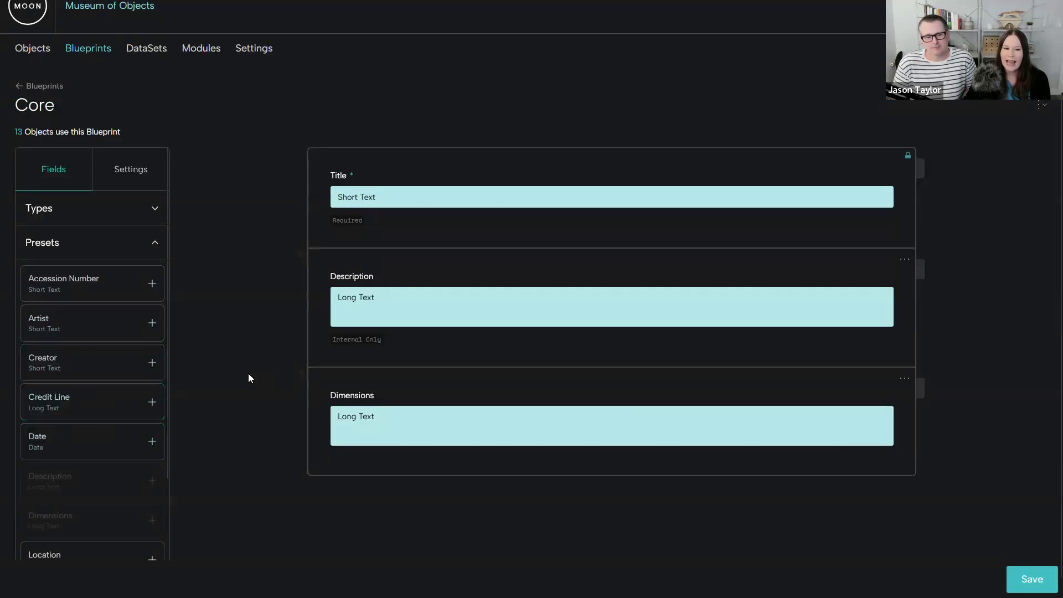
- Add a Long Text field to the end of the Core blueprint
left_click(155, 247)
left_click(151, 208)
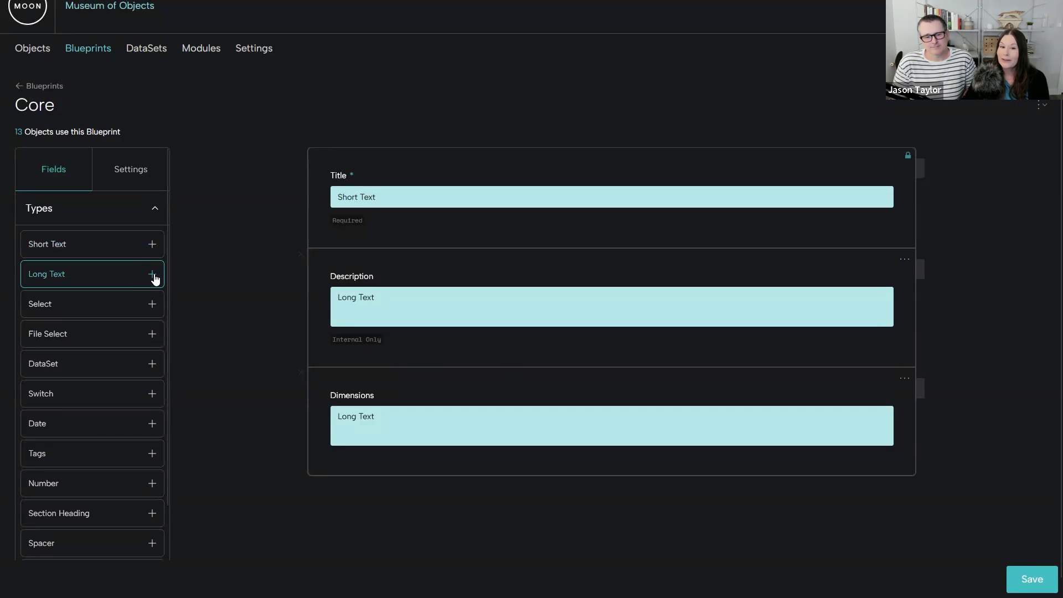
left_click(151, 274)
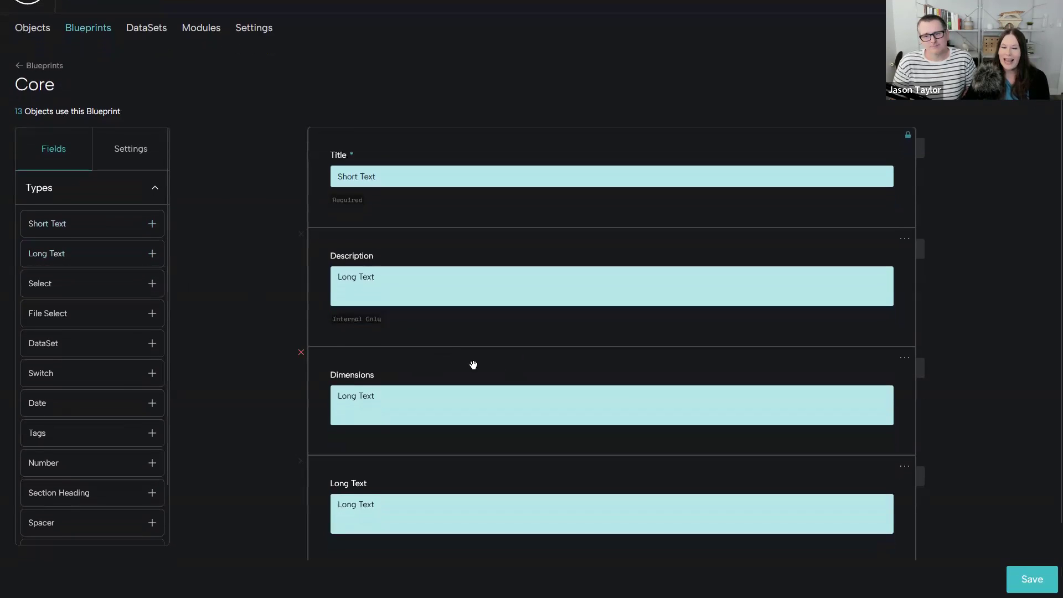
scroll(473, 366, "down", 2)
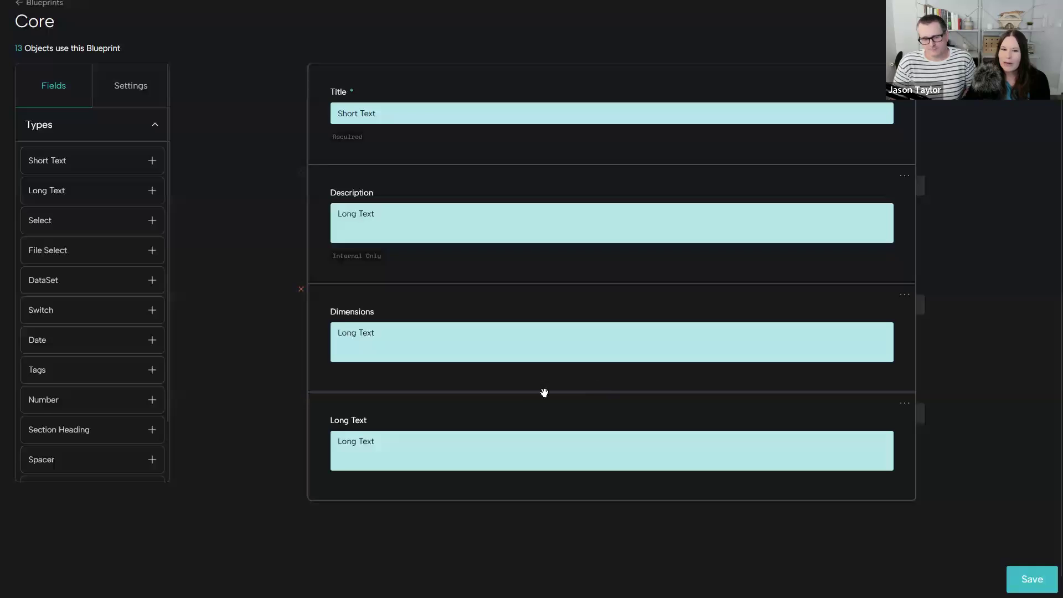
- Open the new Long Text field's settings and examine its label and the available field types
left_click(761, 408)
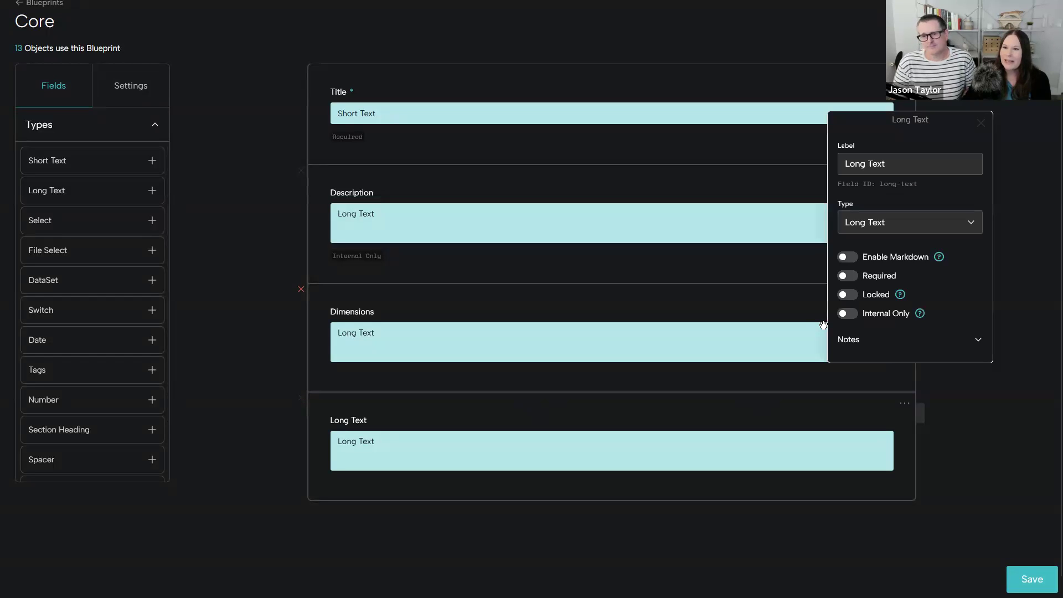
left_click_drag(844, 129, 533, 265)
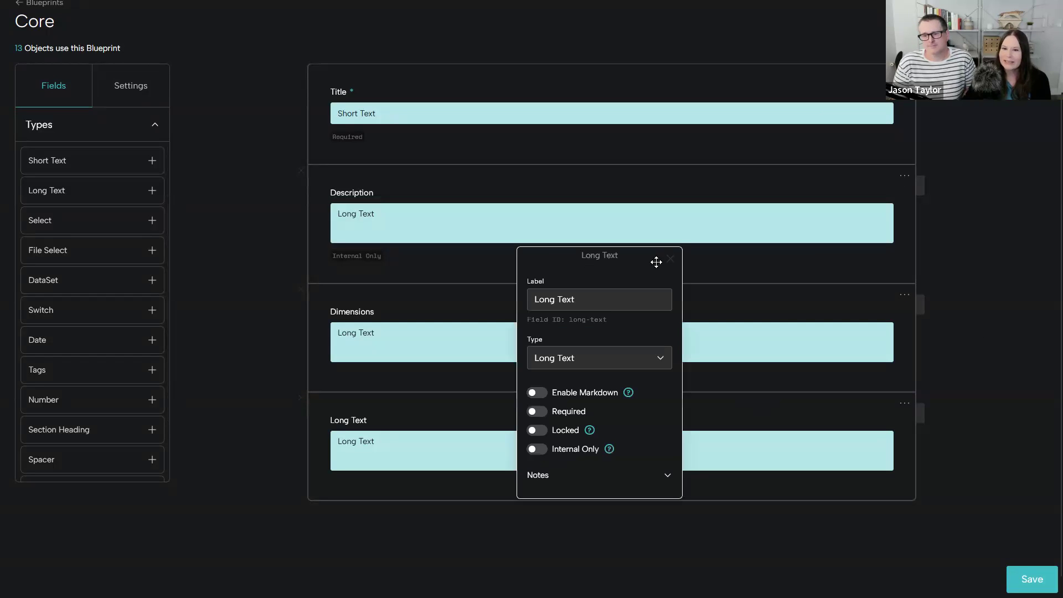
left_click_drag(591, 299, 532, 299)
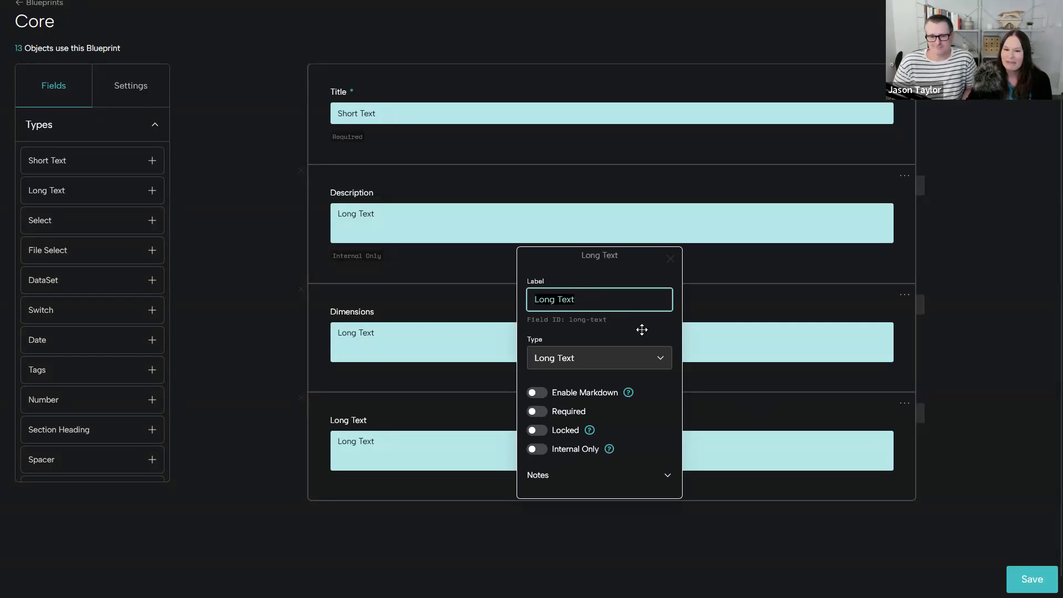
left_click(662, 367)
scroll(642, 393, "down", 3)
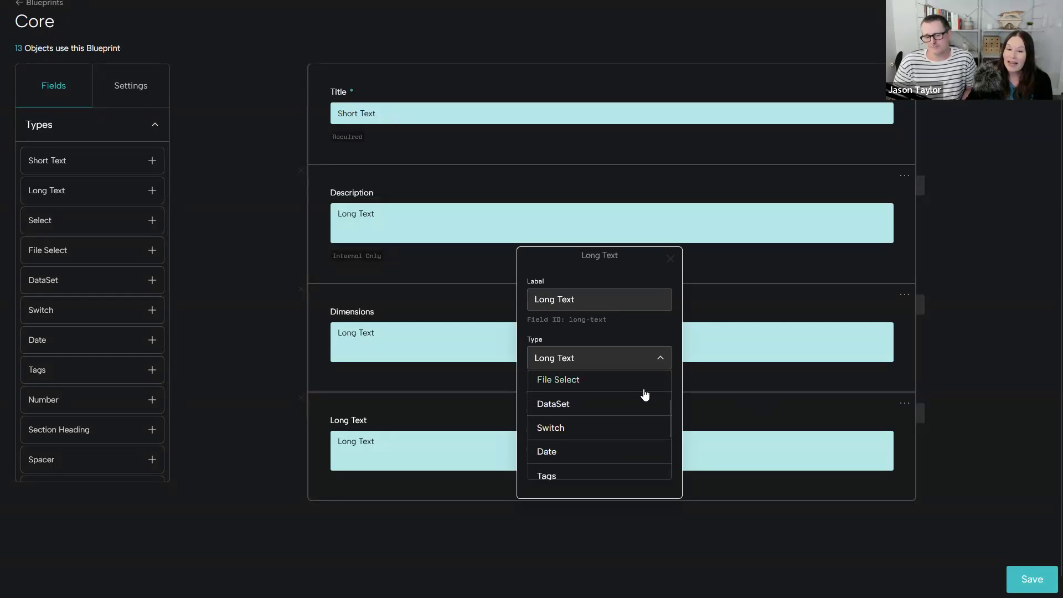
left_click(642, 334)
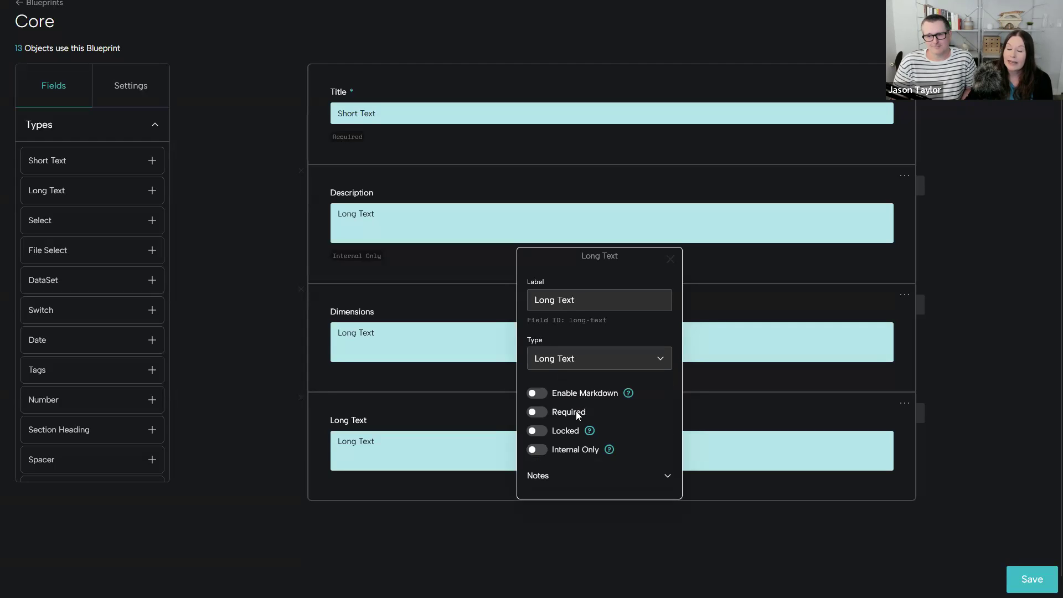
- Switch the new Long Text field's Required option on and off again, expand its Notes, and close the settings
left_click(536, 413)
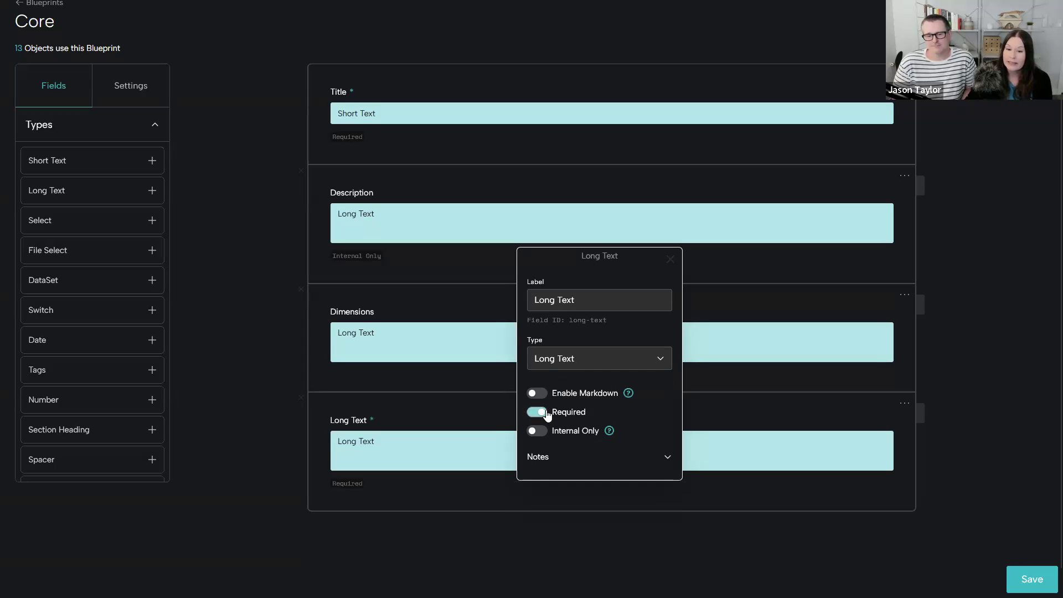
left_click(548, 414)
left_click(668, 476)
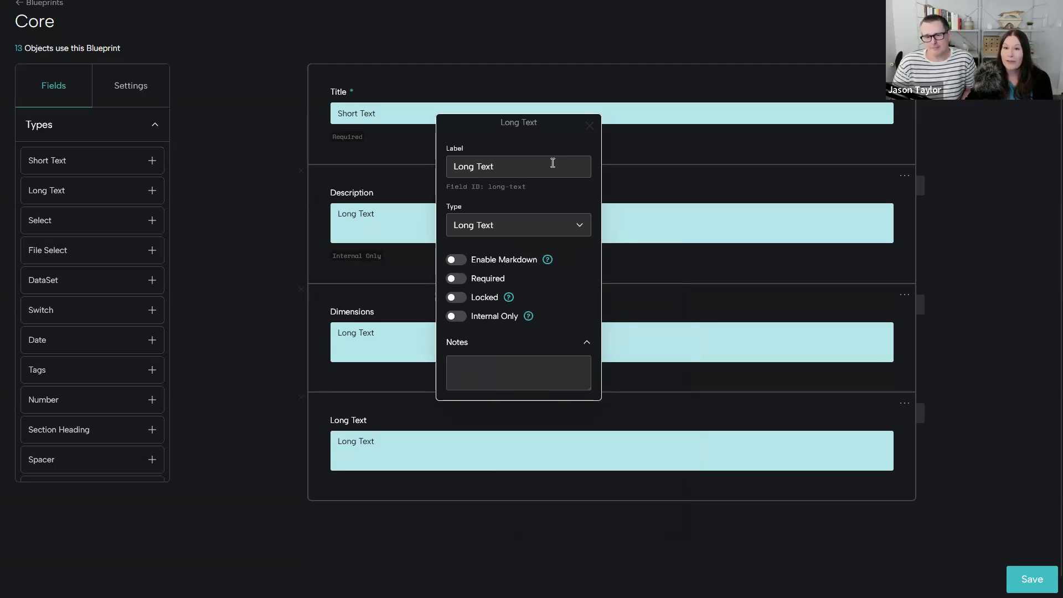
left_click(589, 129)
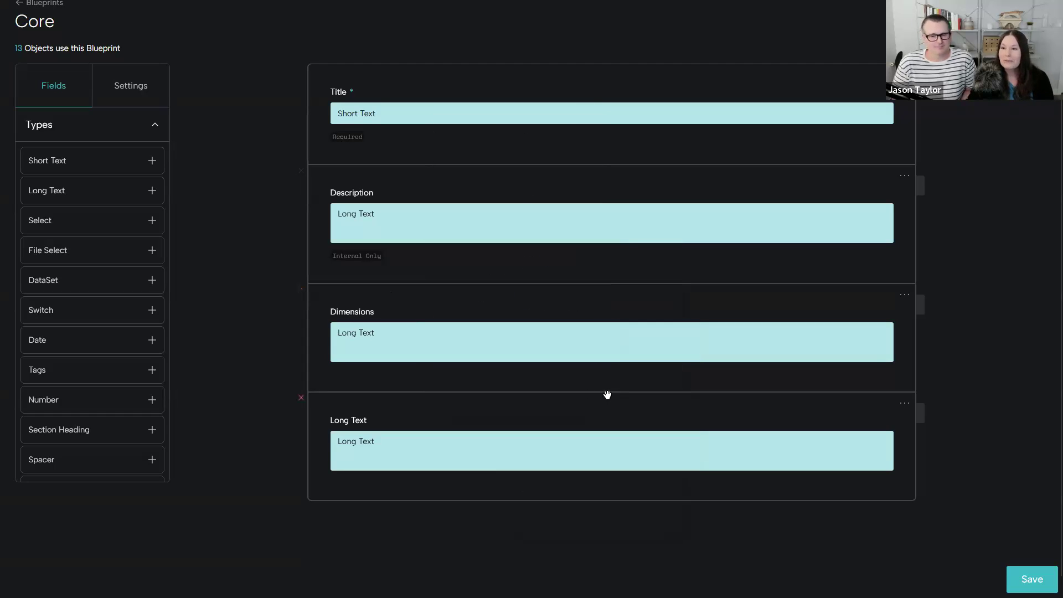
- Return to the blueprints list and discard the unsaved changes to the Core blueprint
scroll(467, 321, "up", 1)
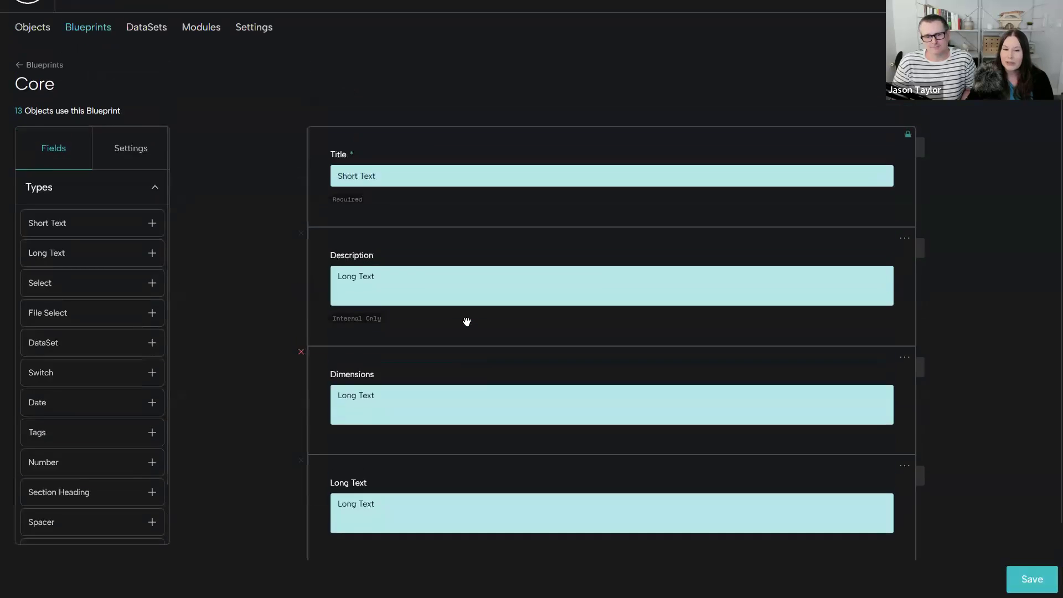
scroll(466, 322, "up", 1)
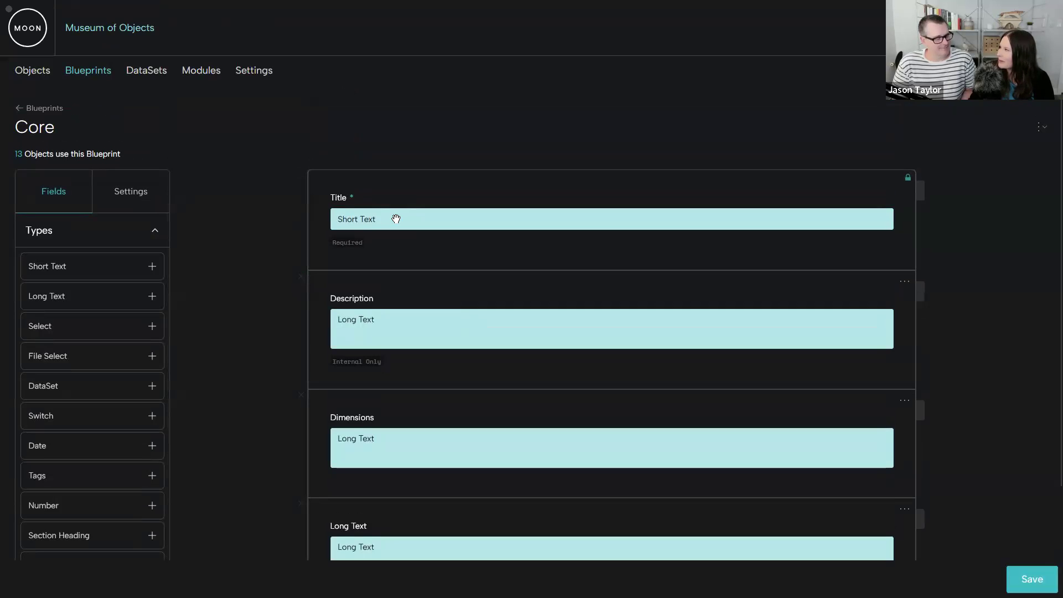
left_click(44, 108)
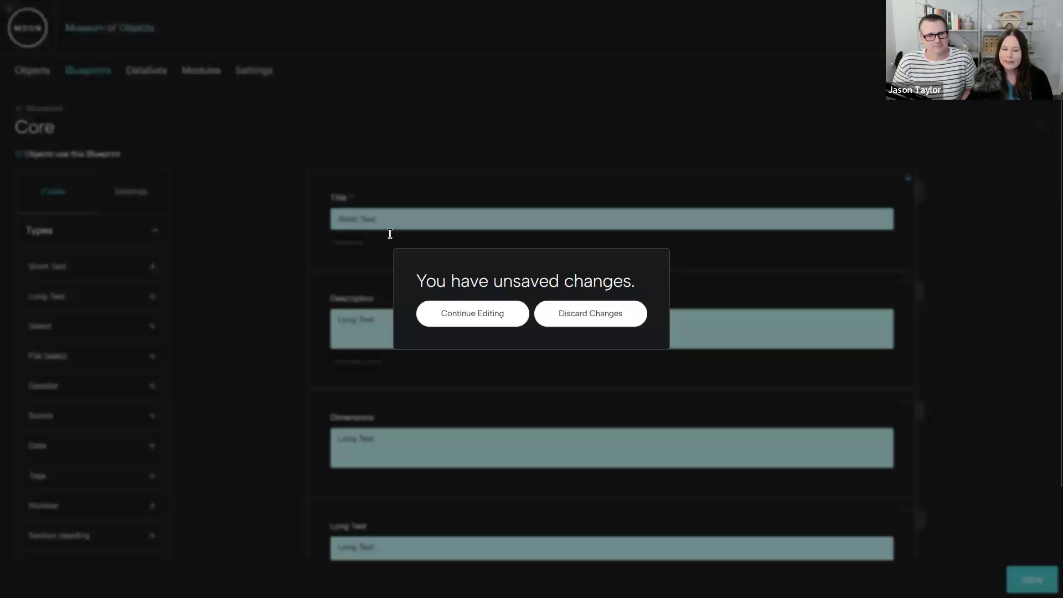
left_click(613, 312)
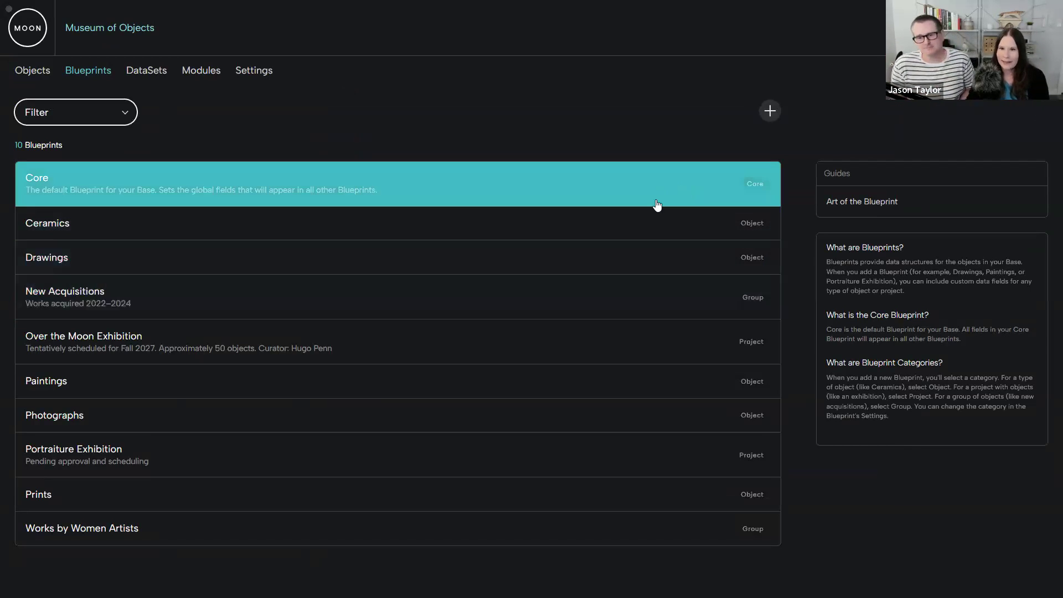
- Examine the category choices offered for a new blueprint and leave without adding one
left_click(769, 112)
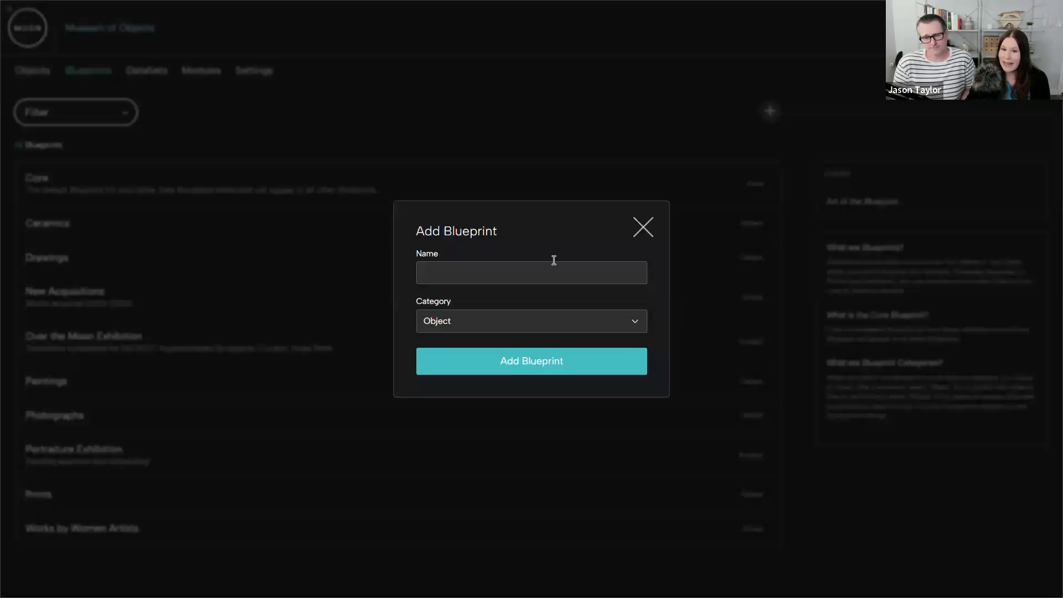
left_click(574, 326)
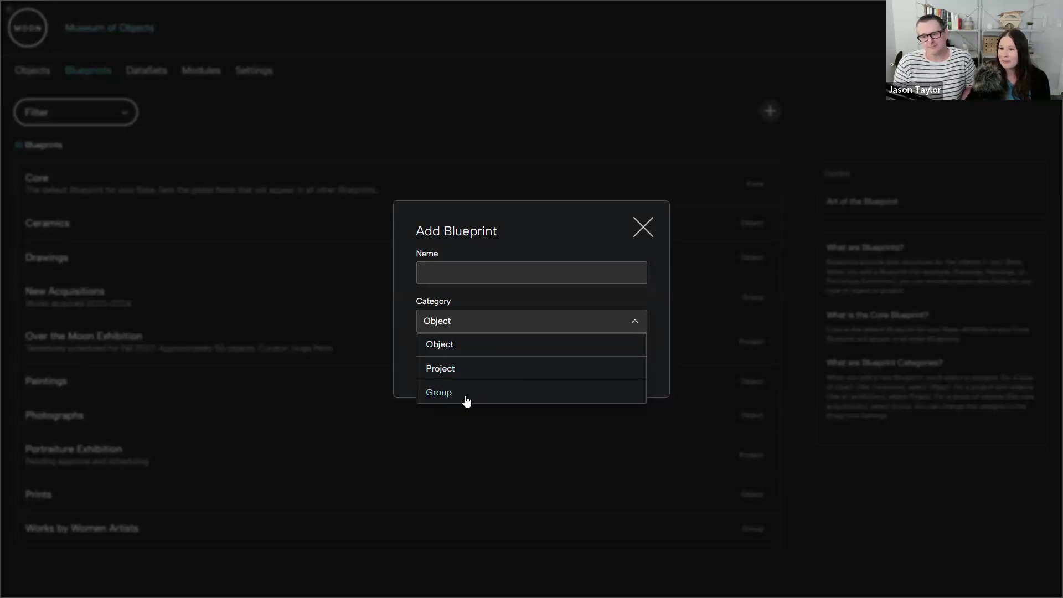
left_click(638, 227)
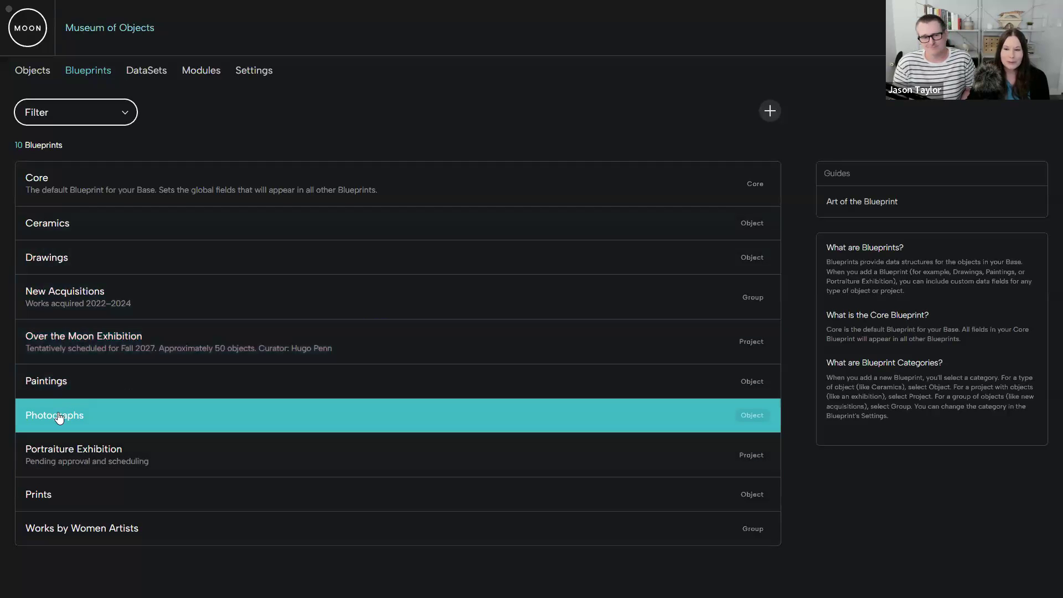
- Open the Photographs blueprint and review its fields from Title down to the last section
left_click(59, 418)
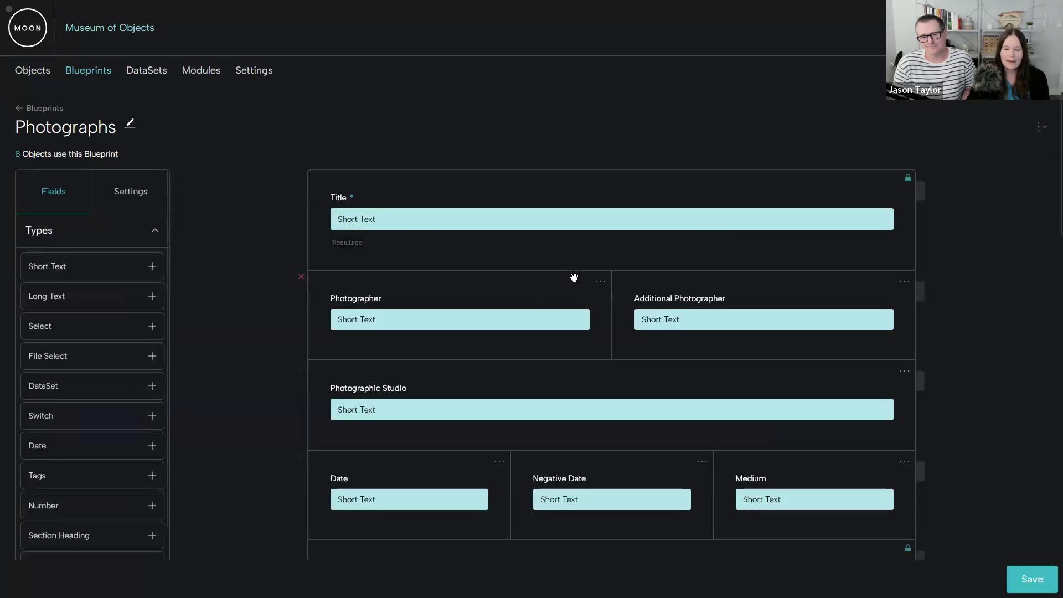
scroll(574, 277, "down", 5)
scroll(574, 276, "down", 6)
scroll(574, 276, "down", 1)
scroll(574, 276, "up", 3)
scroll(574, 276, "down", 1)
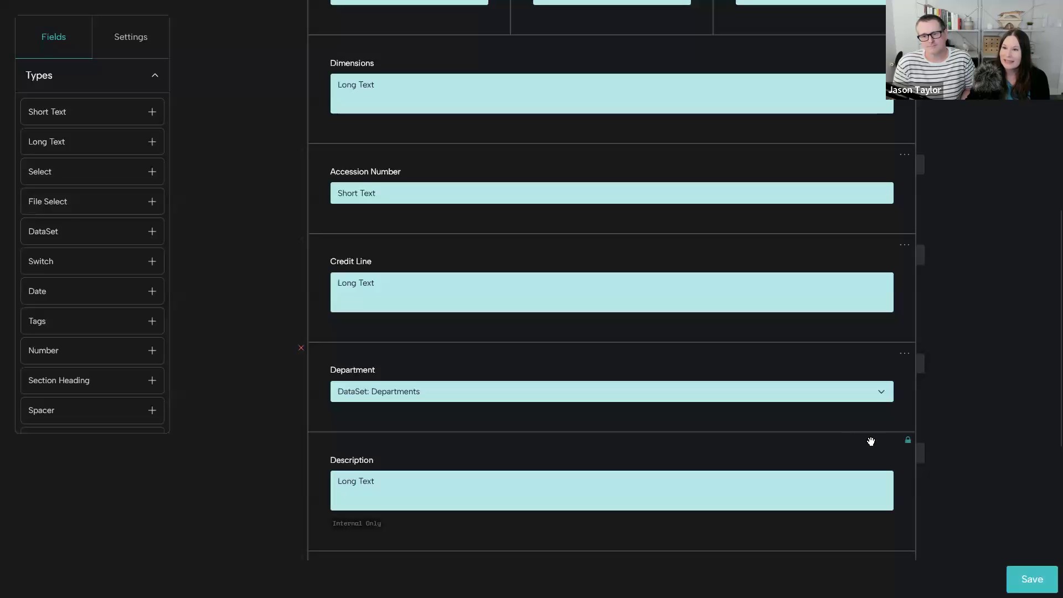
scroll(720, 415, "down", 2)
scroll(637, 390, "up", 5)
scroll(597, 372, "up", 5)
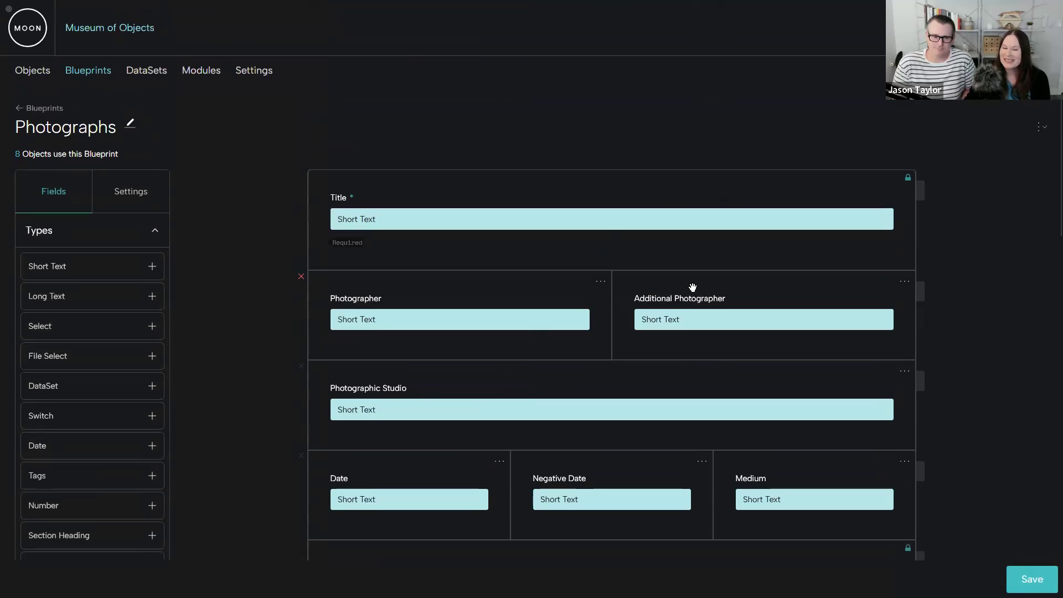
- Inspect the settings of the Research and Resources section heading in the Photographs blueprint, close them, and review the fields above
scroll(686, 322, "down", 1)
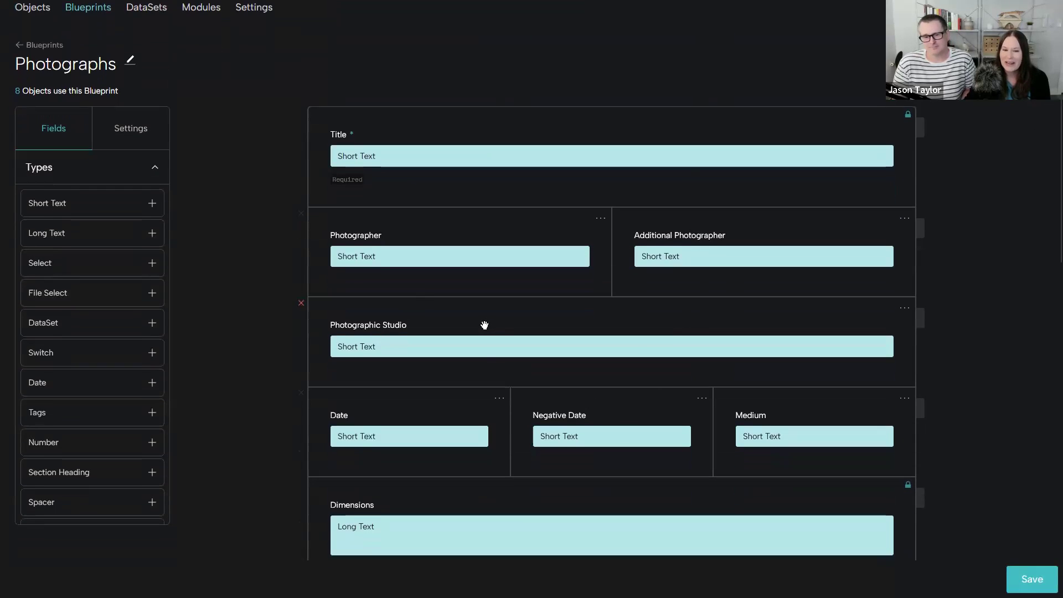
scroll(488, 322, "down", 2)
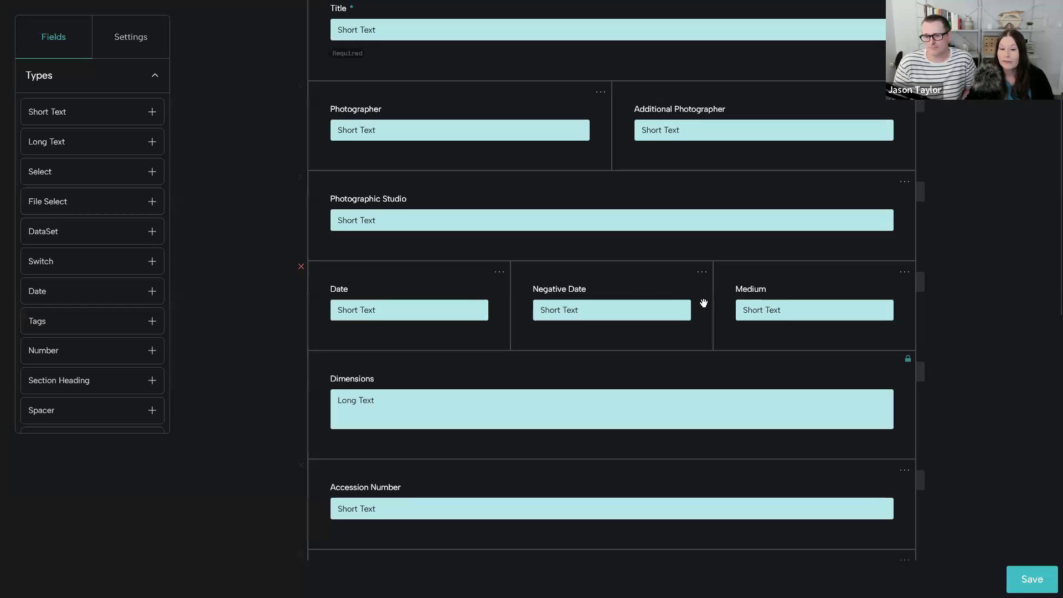
scroll(573, 377, "down", 5)
scroll(573, 376, "down", 8)
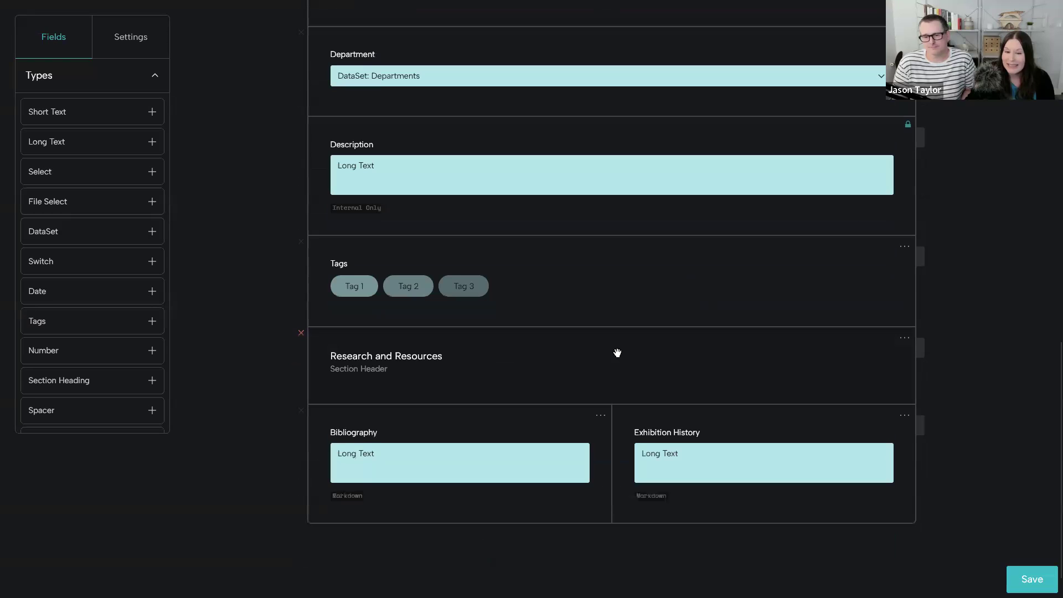
left_click(618, 352)
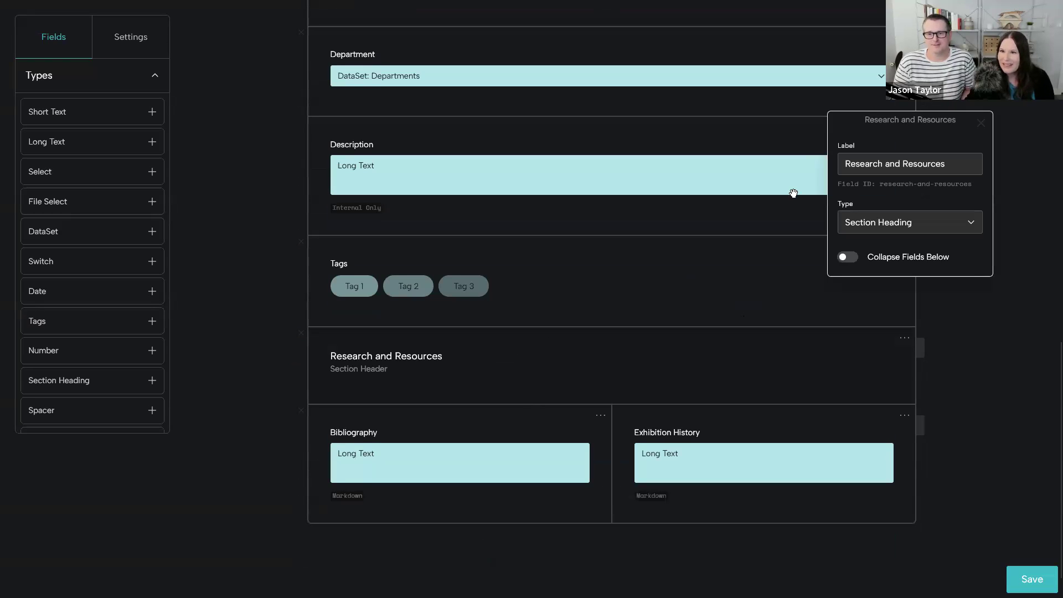
left_click_drag(921, 269, 593, 408)
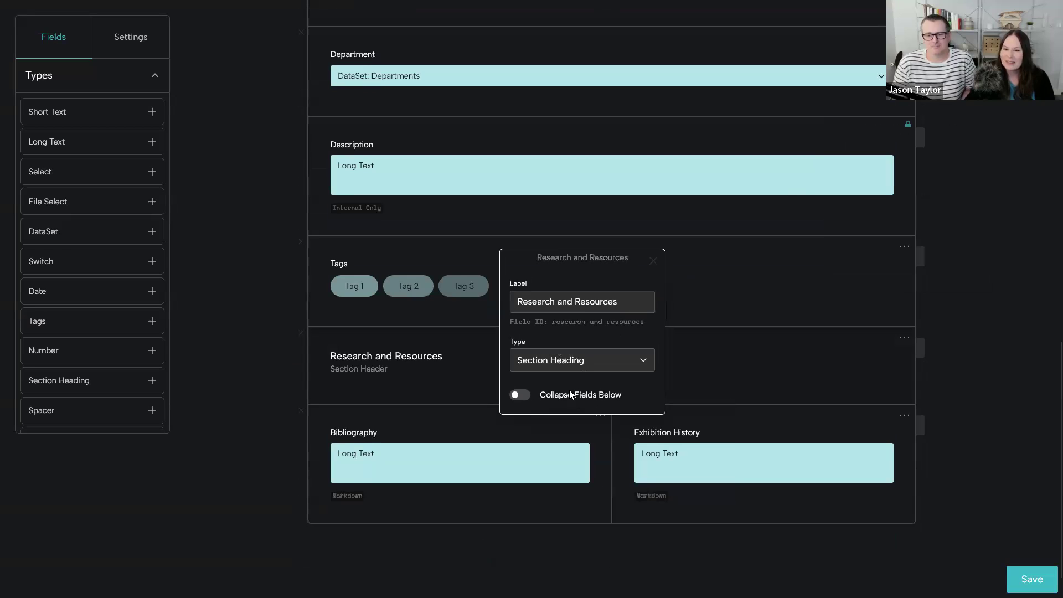
left_click(654, 261)
scroll(681, 375, "up", 8)
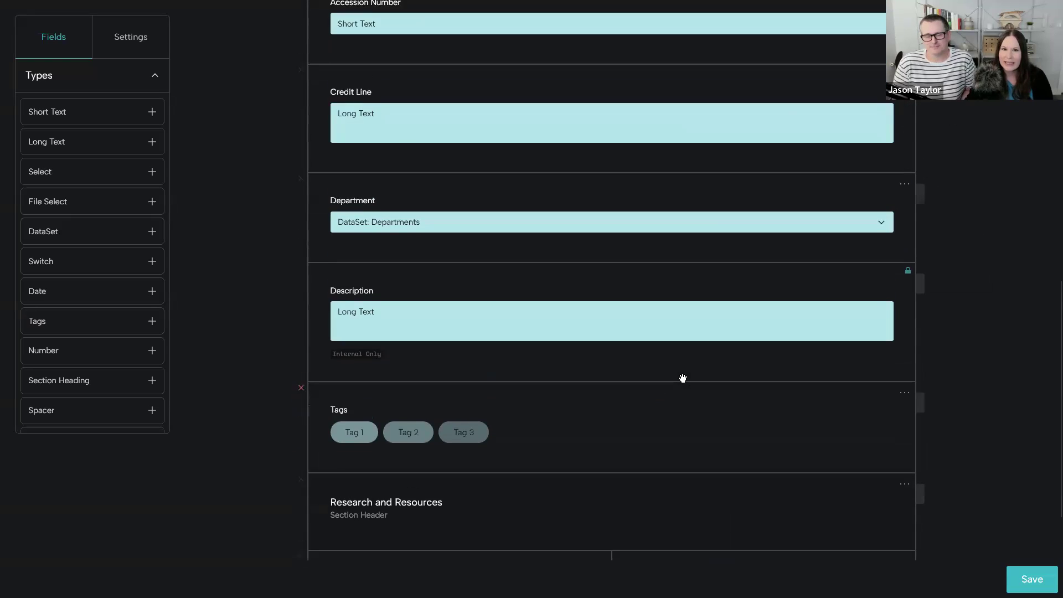
scroll(682, 379, "up", 7)
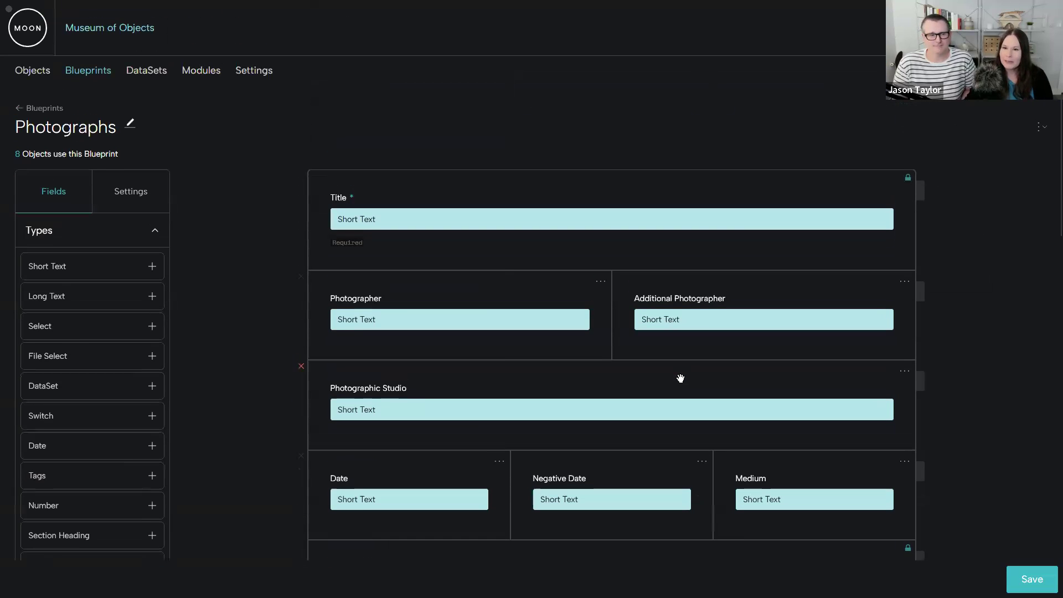
scroll(673, 357, "down", 2)
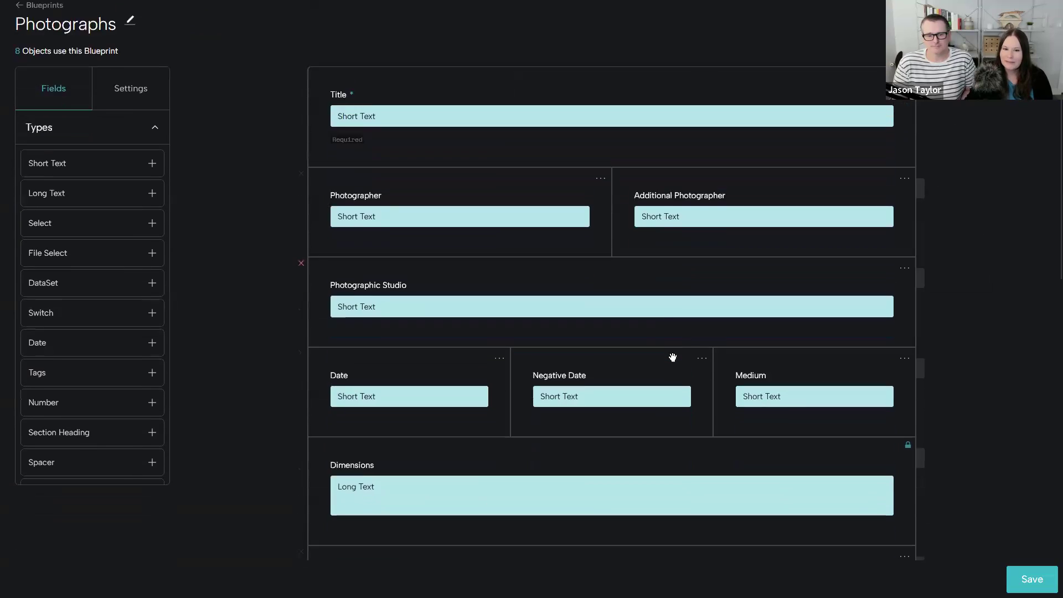
- Place the Credit Line field beside Accession Number in the Photographs blueprint and remove the empty row left below them
scroll(673, 357, "up", 2)
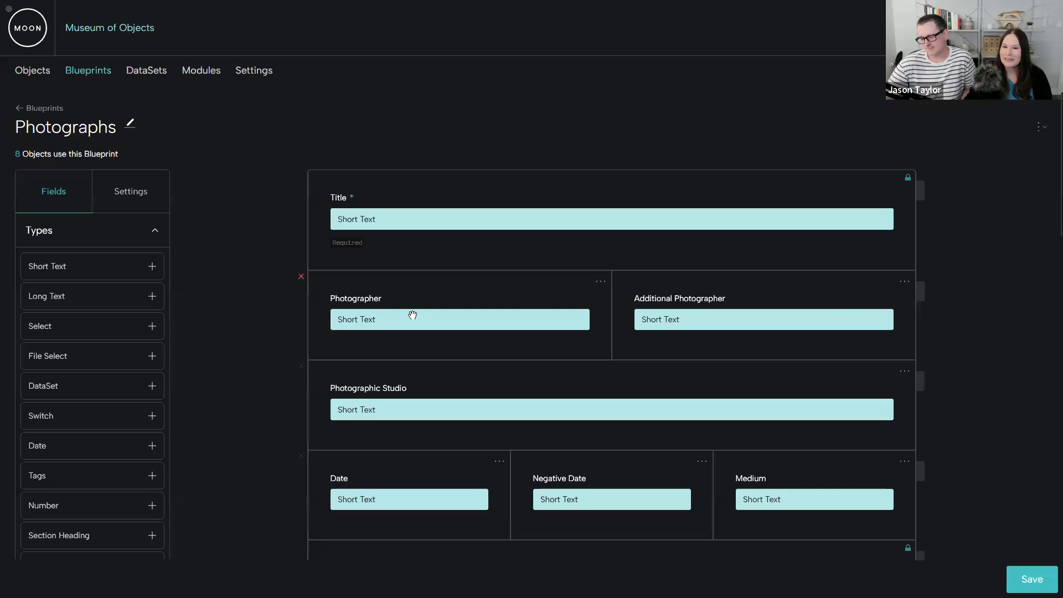
scroll(767, 396, "down", 7)
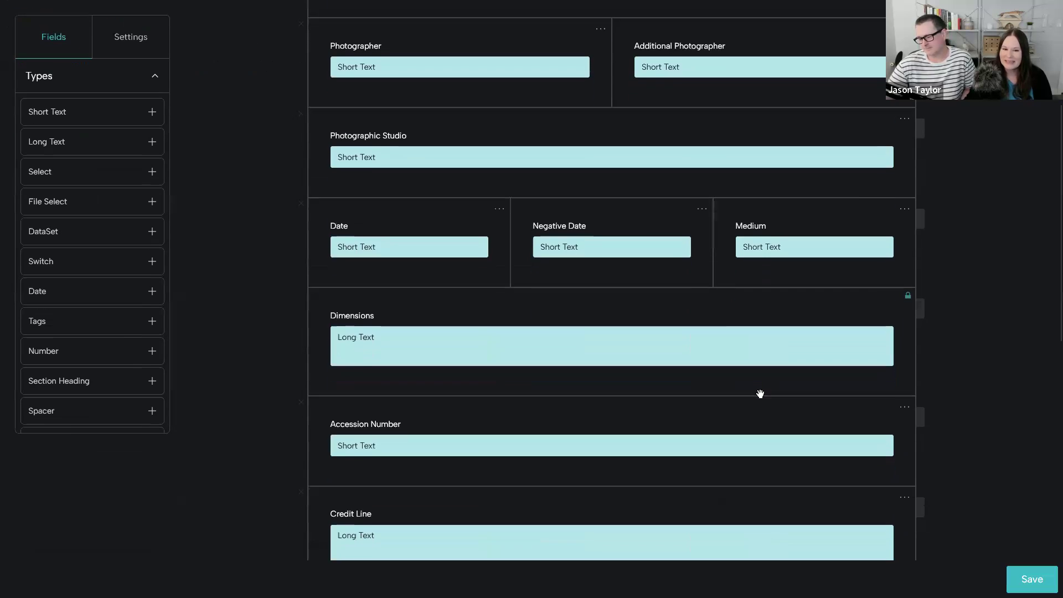
scroll(679, 406, "down", 1)
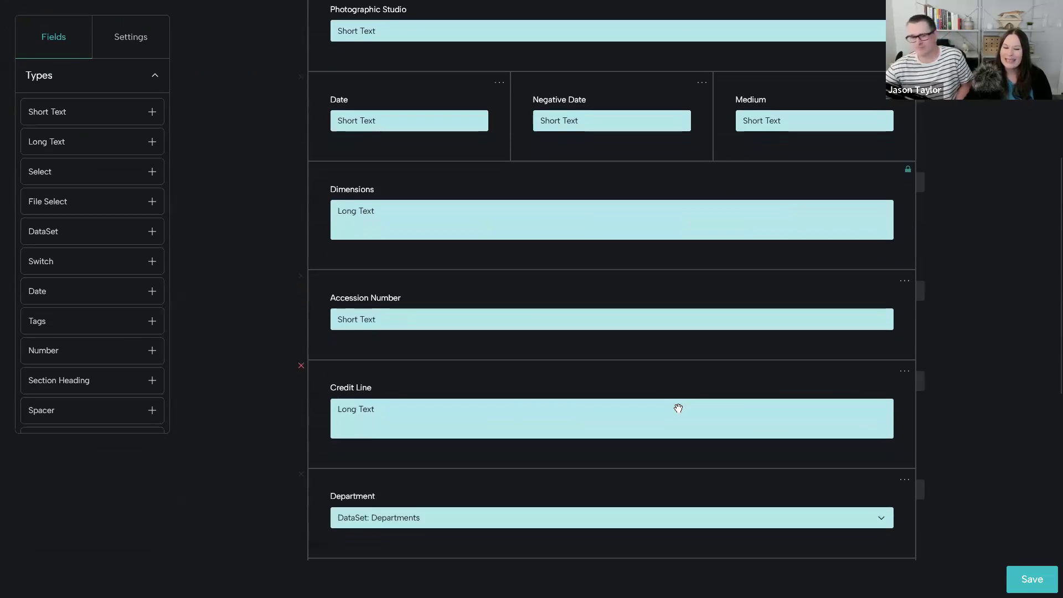
scroll(679, 408, "up", 1)
left_click_drag(498, 446, 646, 382)
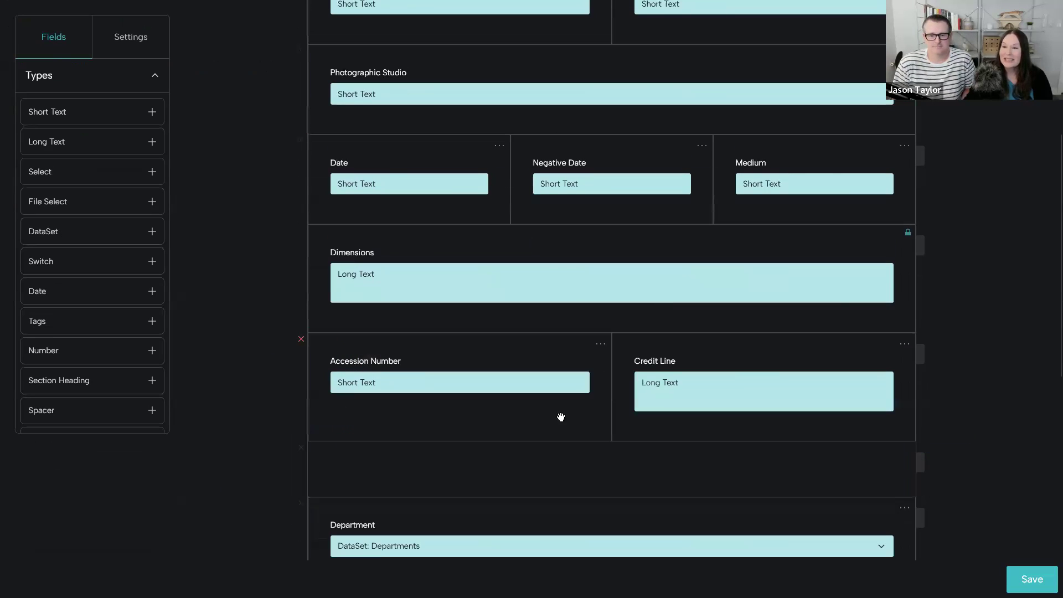
left_click(302, 446)
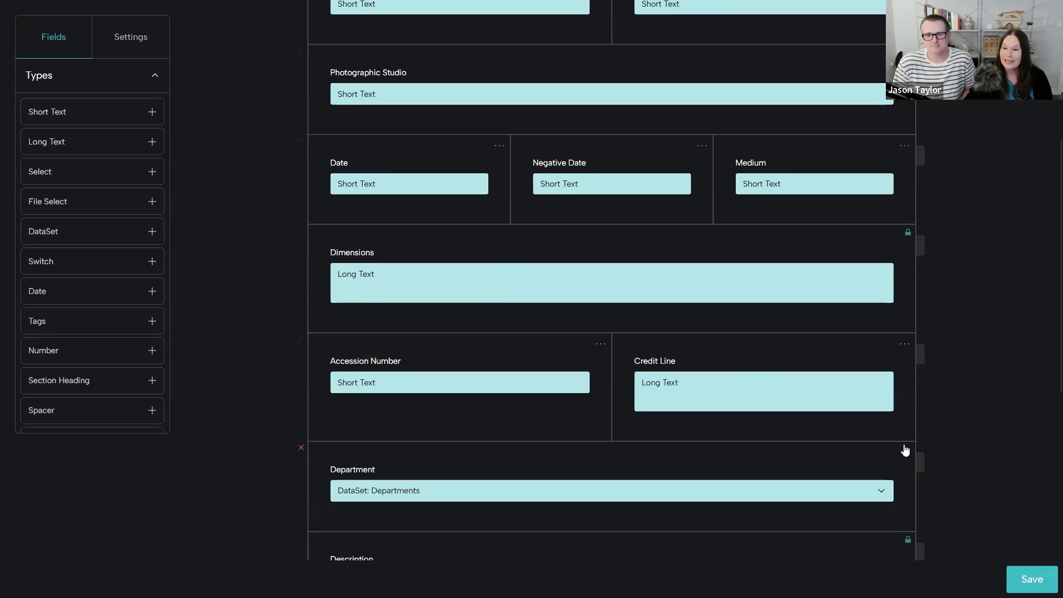
- Move the Department row up above Dimensions and on to directly below the Photographer and Additional Photographer row
left_click_drag(918, 456, 903, 330)
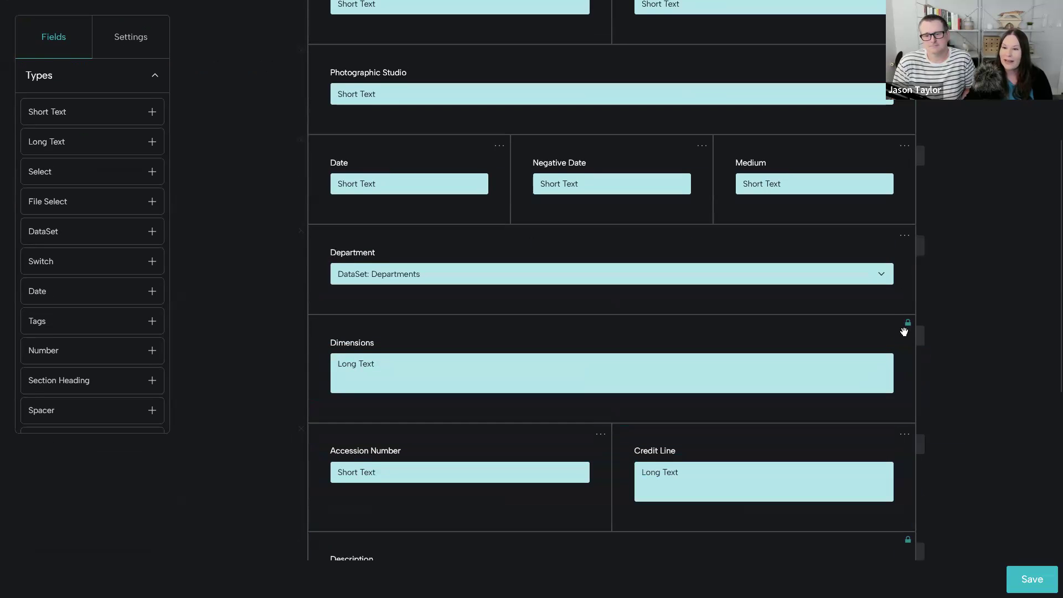
scroll(902, 338, "up", 3)
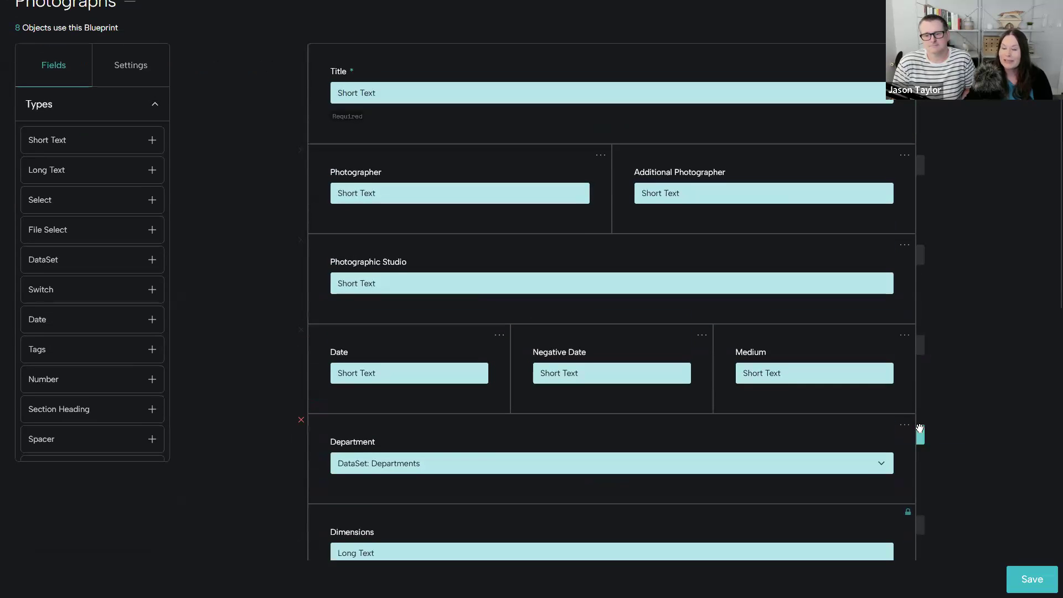
left_click_drag(920, 434, 922, 274)
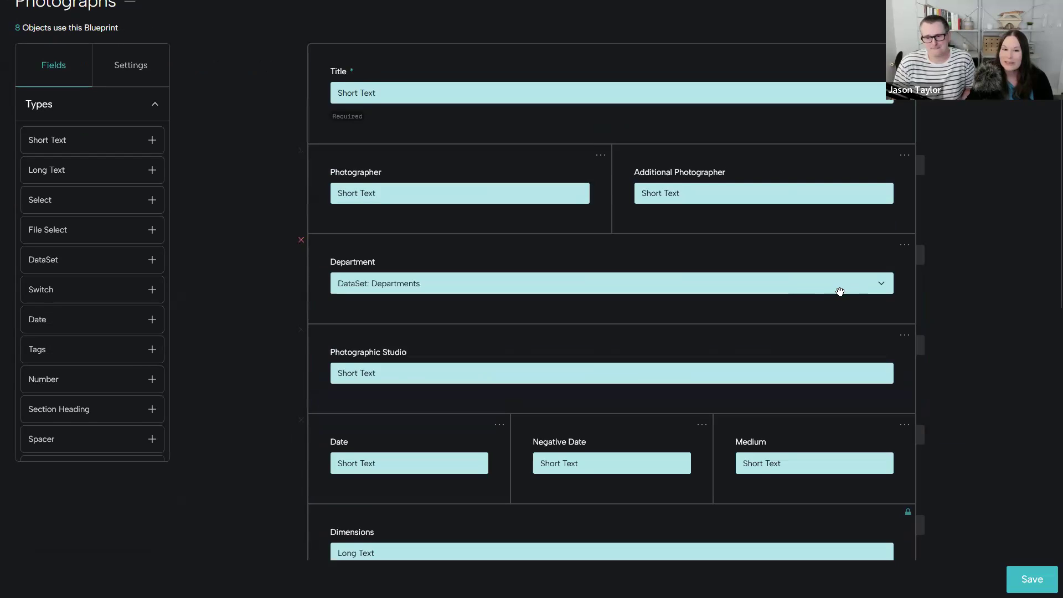
scroll(668, 336, "up", 1)
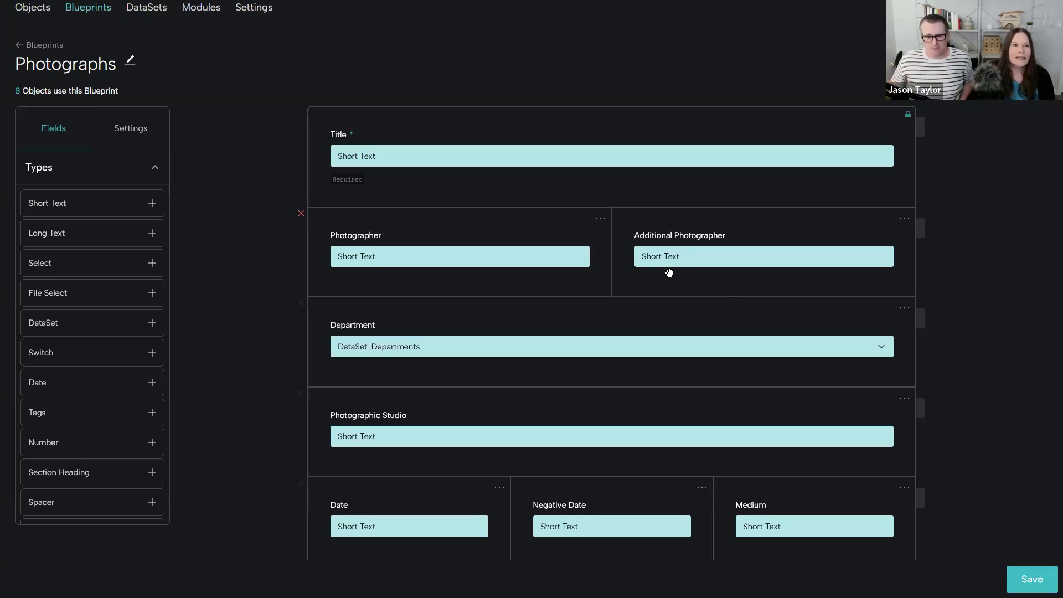
- Leave the Photographs blueprint for the objects list, discarding the unsaved layout changes, and switch to the presentation's Flexibility slide
left_click(35, 54)
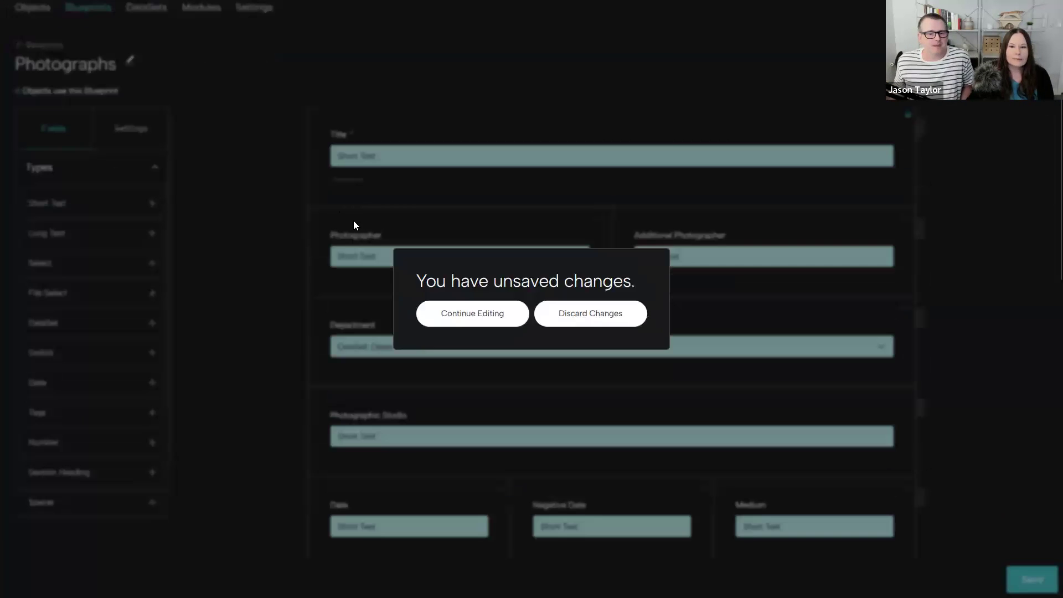
left_click(608, 312)
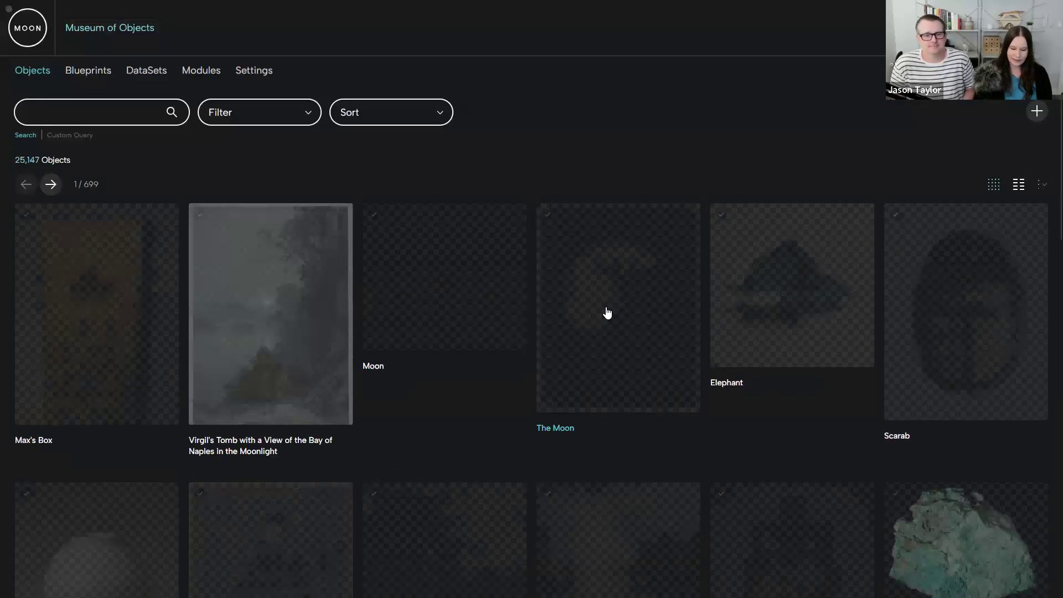
key("ctrl+Tab")
scroll(607, 312, "down", 5)
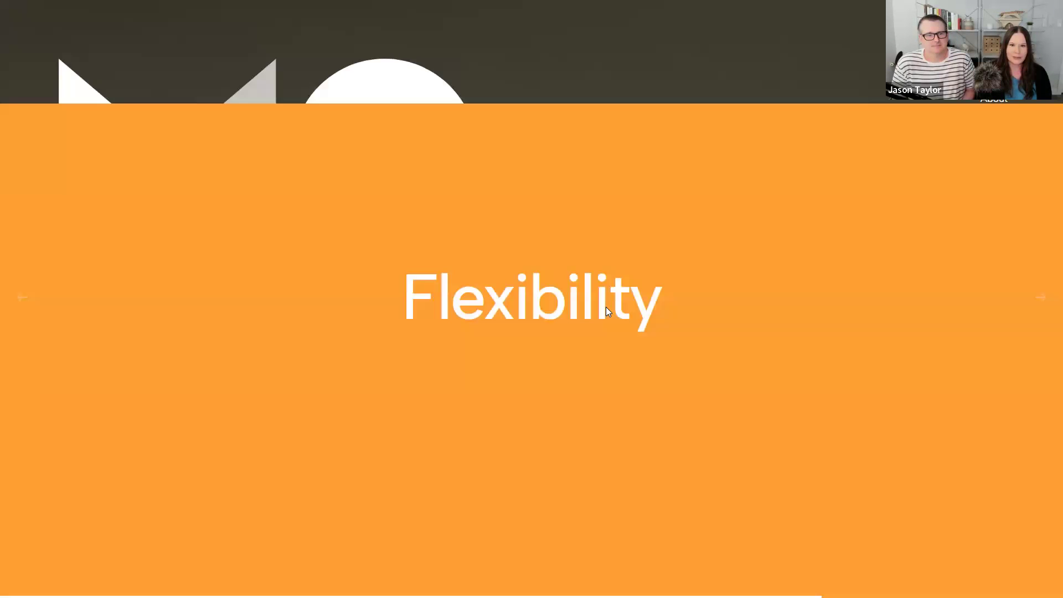
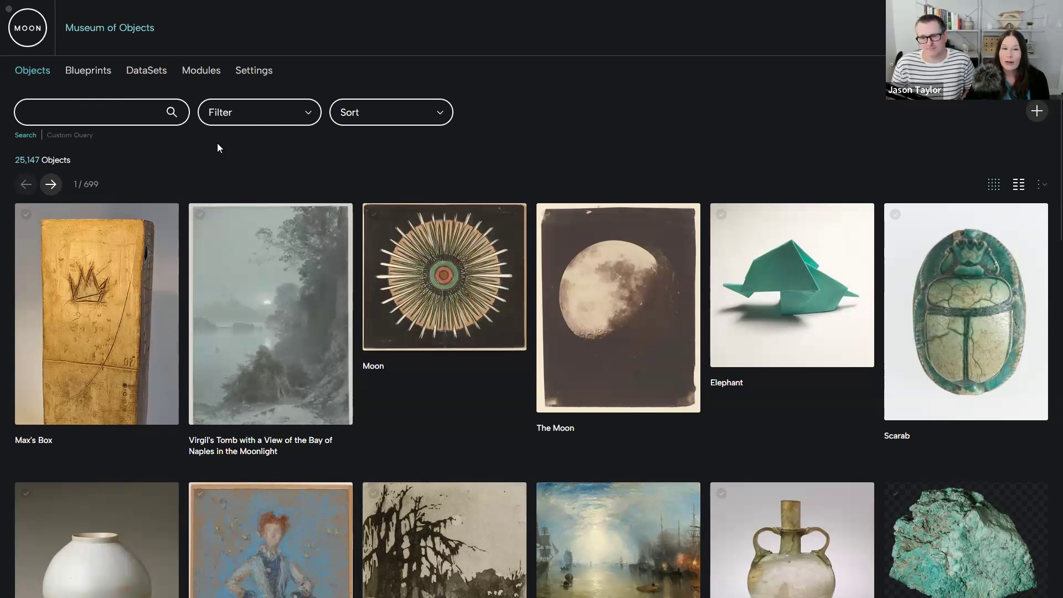
- Look through the blueprint options available for filtering the objects list and close them without applying any
left_click(282, 116)
scroll(283, 187, "down", 4)
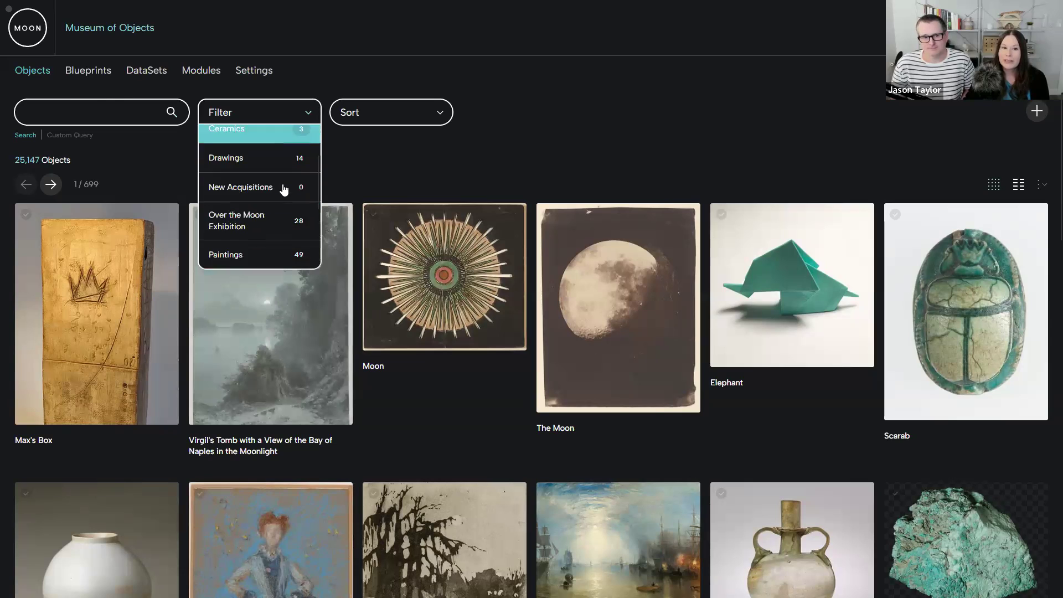
left_click(368, 147)
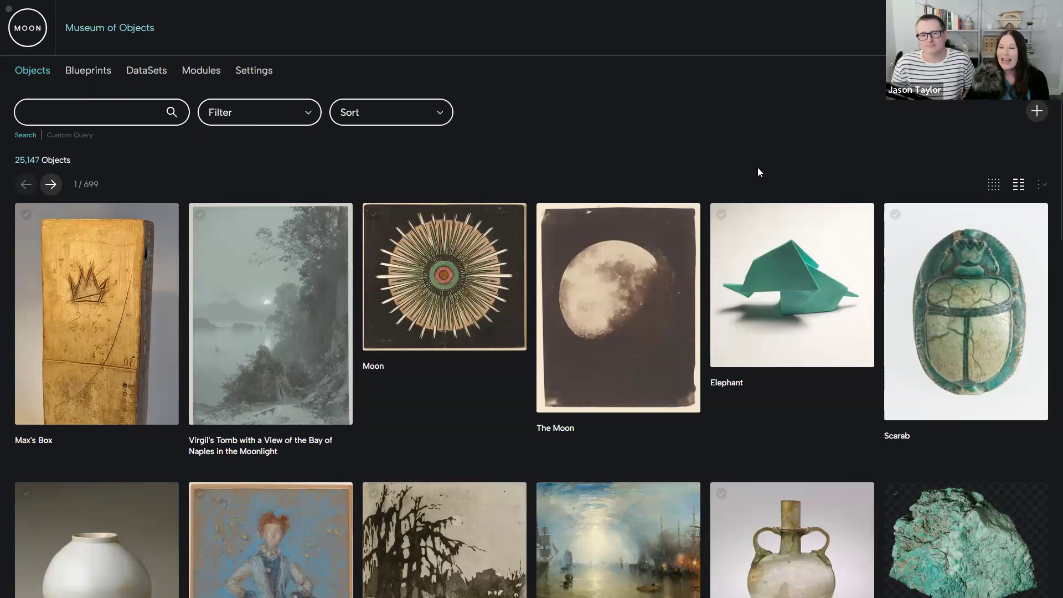
- Start adding an object, look through the Primary Blueprint choices, and close the form without creating anything
left_click(1037, 111)
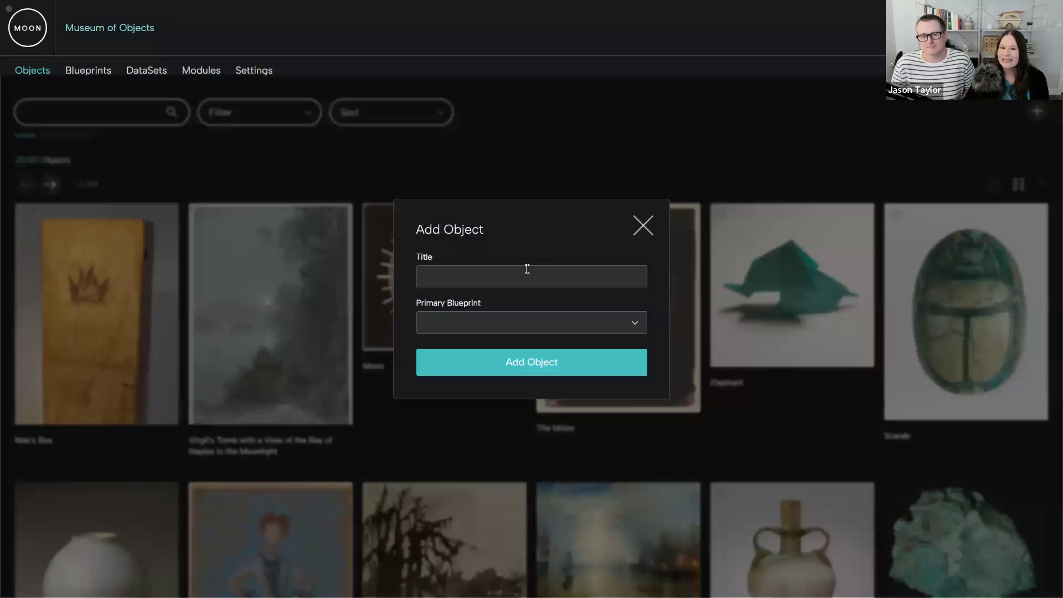
left_click(631, 322)
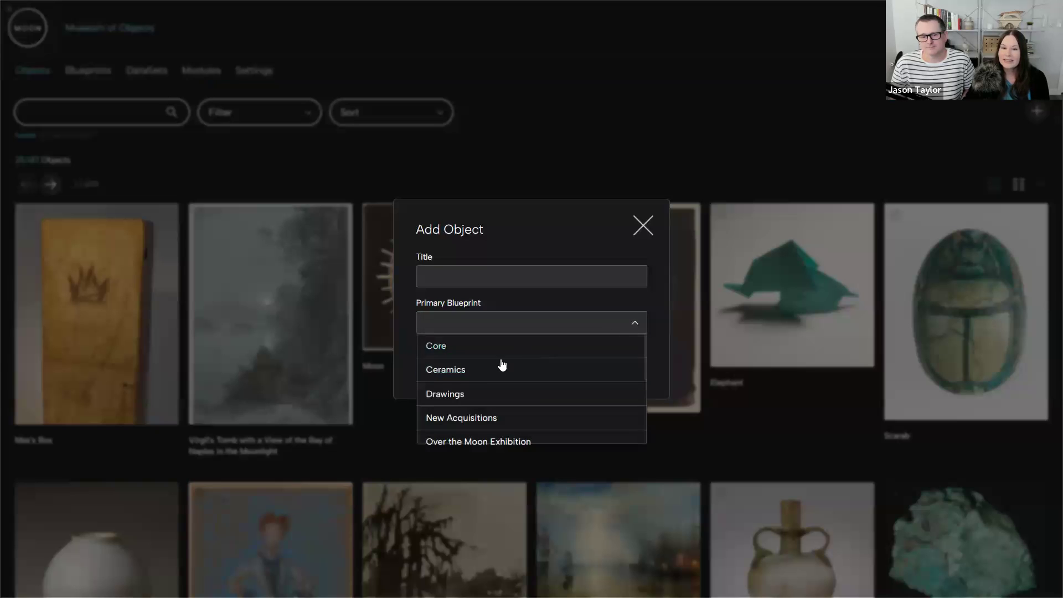
scroll(494, 368, "down", 3)
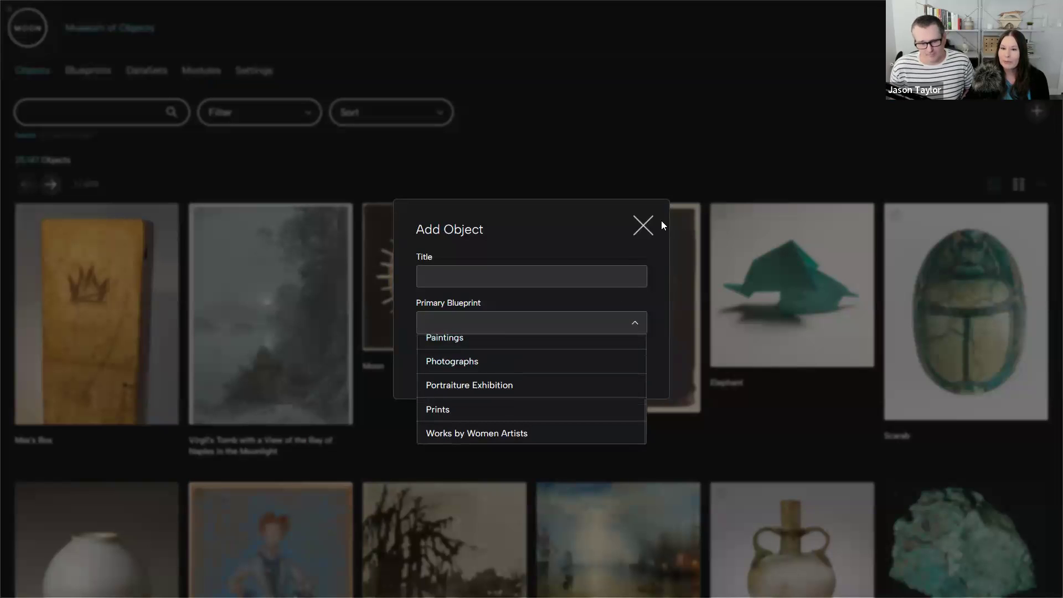
left_click(642, 226)
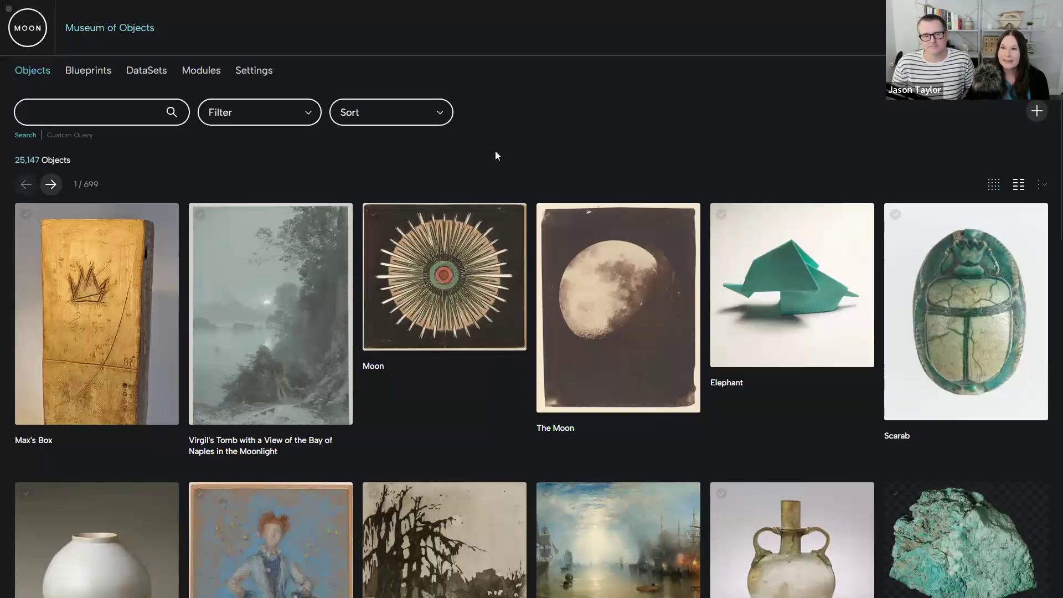
- Search the objects for "moon", open the record titled The Moon, and review its fields
left_click(77, 115)
type("M")
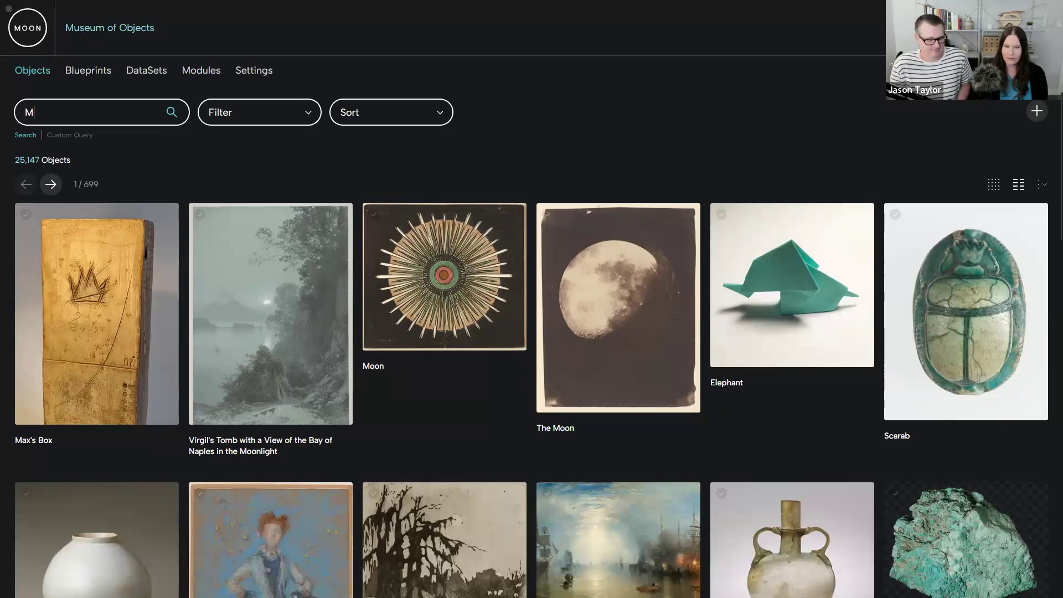
type("OON")
key("Return")
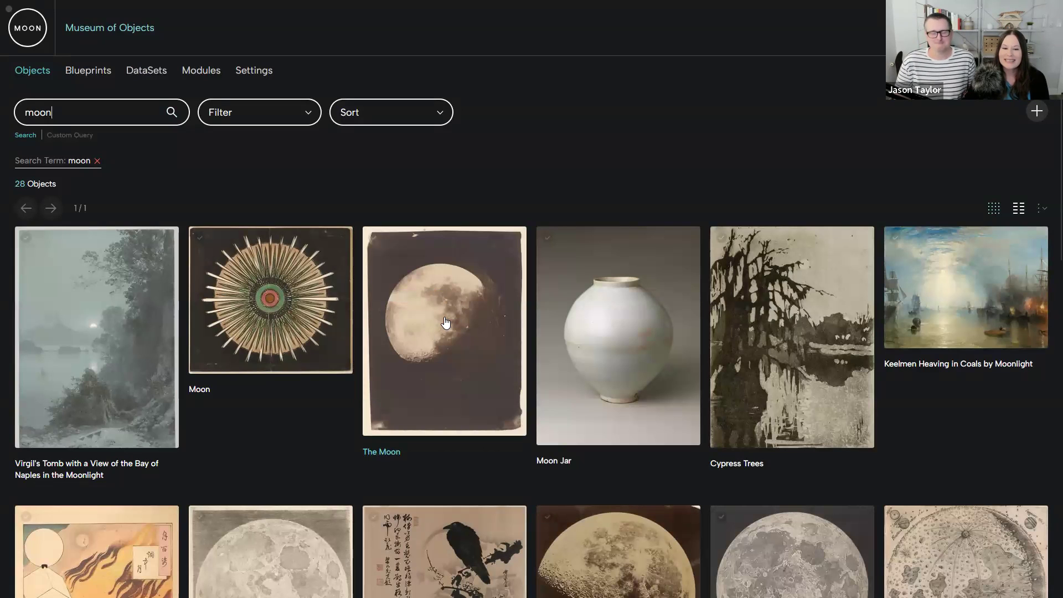
left_click(431, 346)
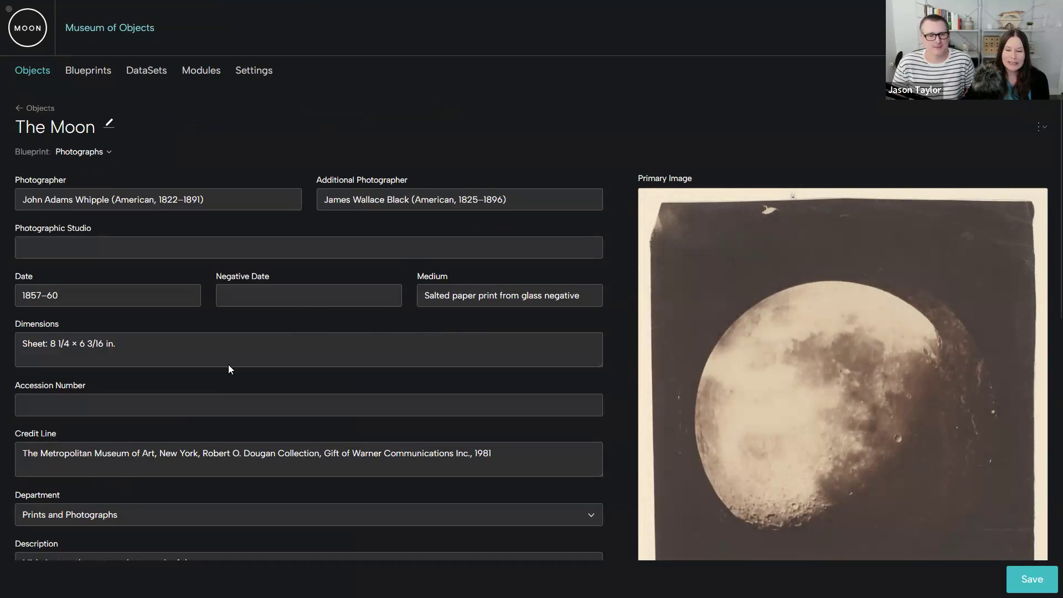
scroll(472, 374, "down", 2)
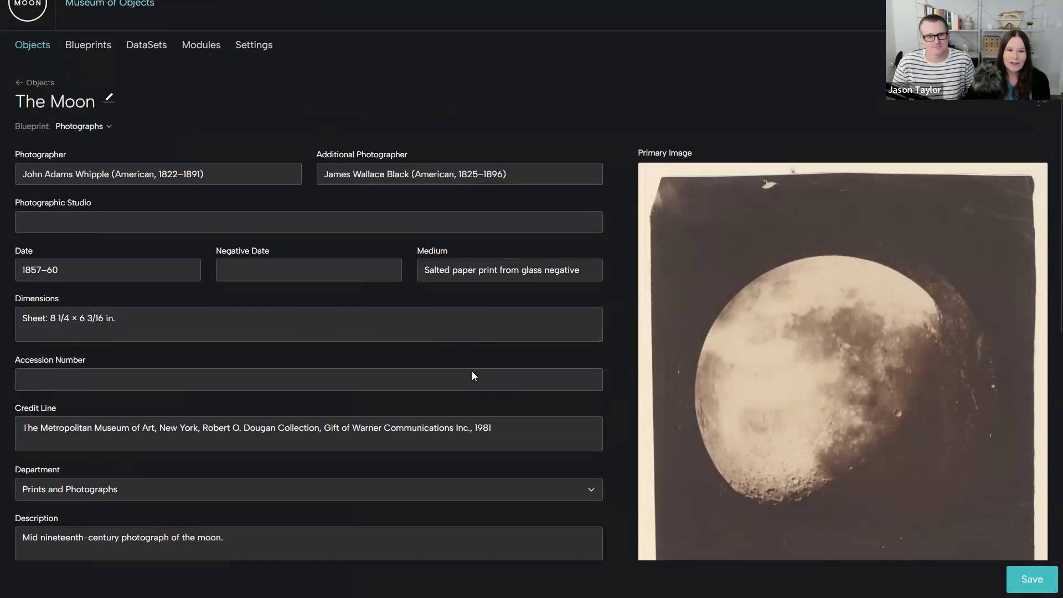
scroll(473, 372, "down", 4)
scroll(473, 372, "up", 6)
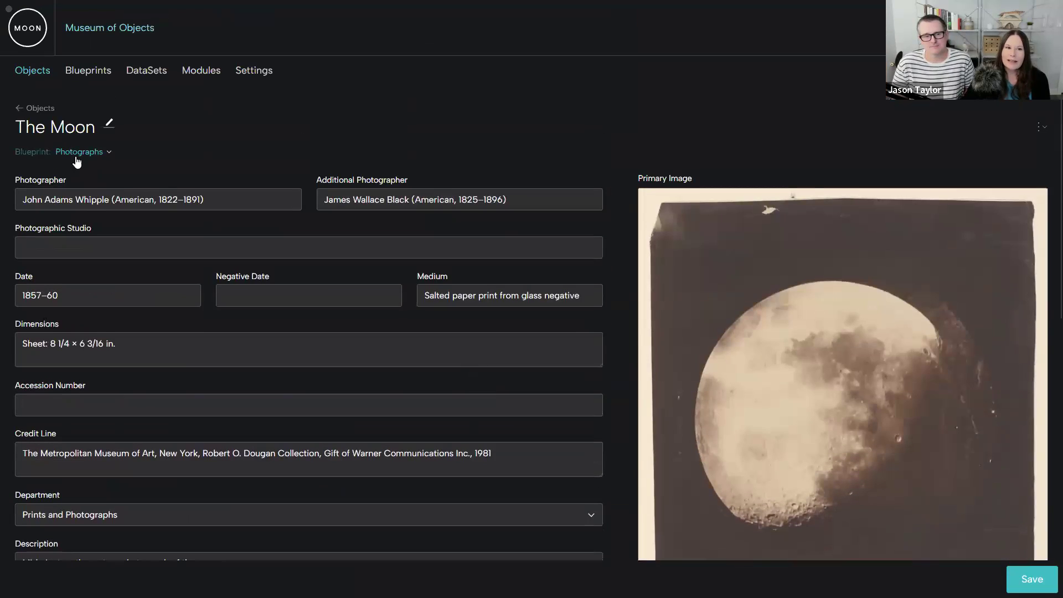
- Check the primary blueprint in The Moon's blueprint list and view the record with the Over the Moon Exhibition blueprint
left_click(109, 155)
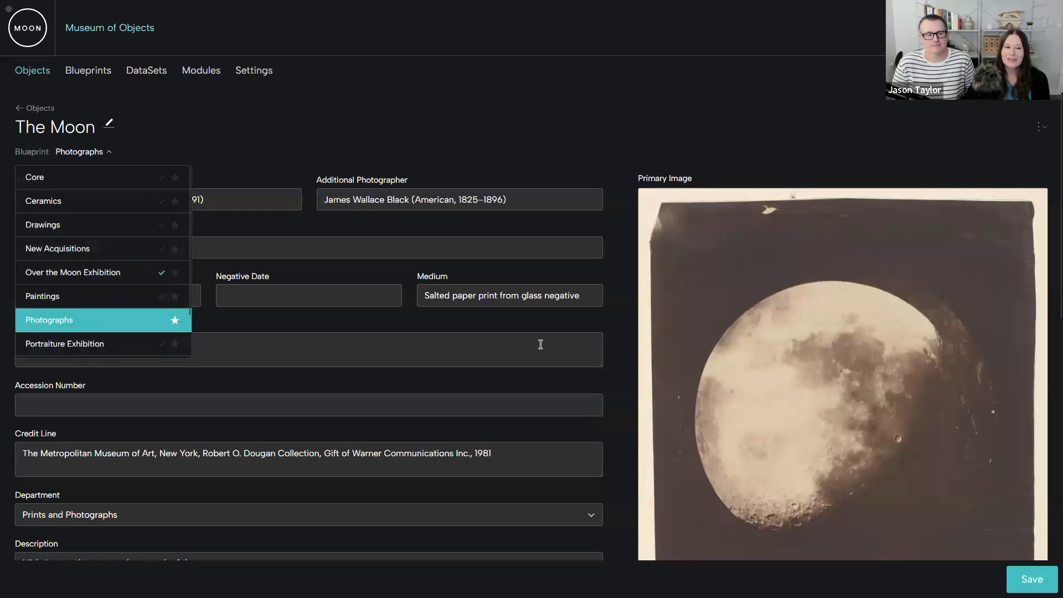
left_click(174, 319)
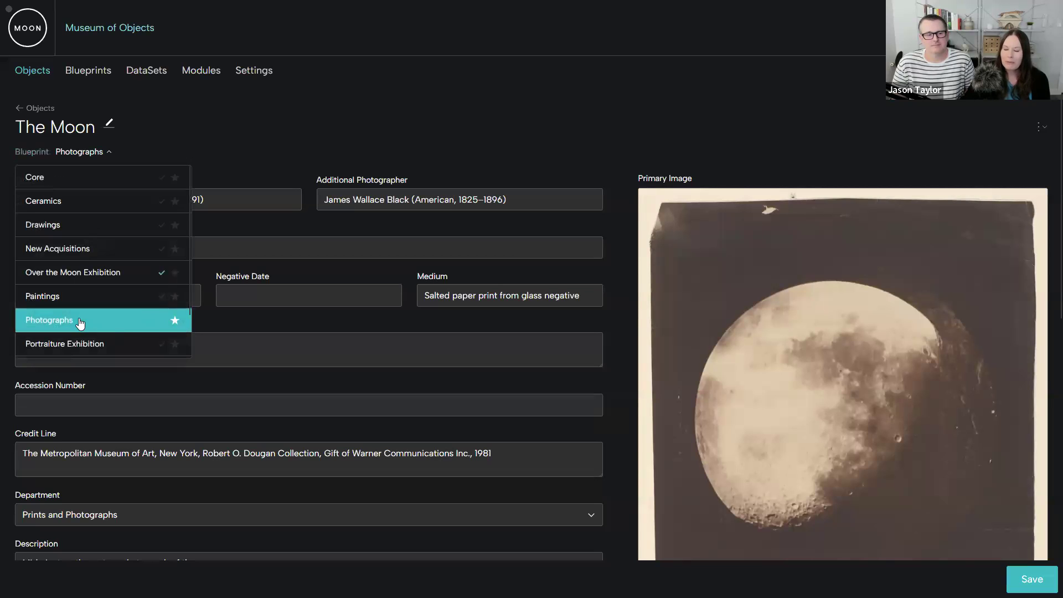
left_click(175, 321)
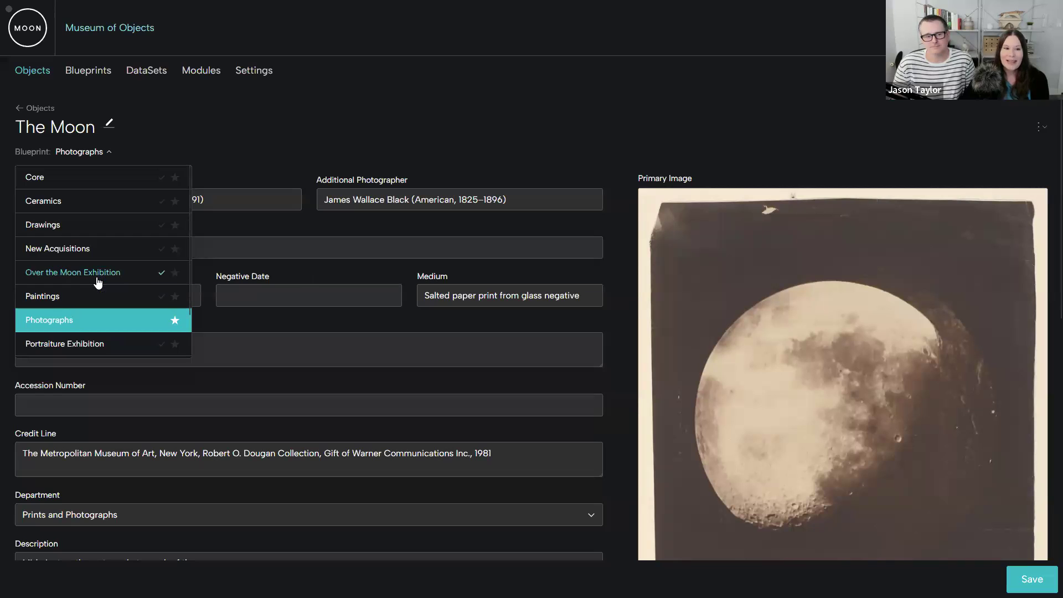
left_click(93, 273)
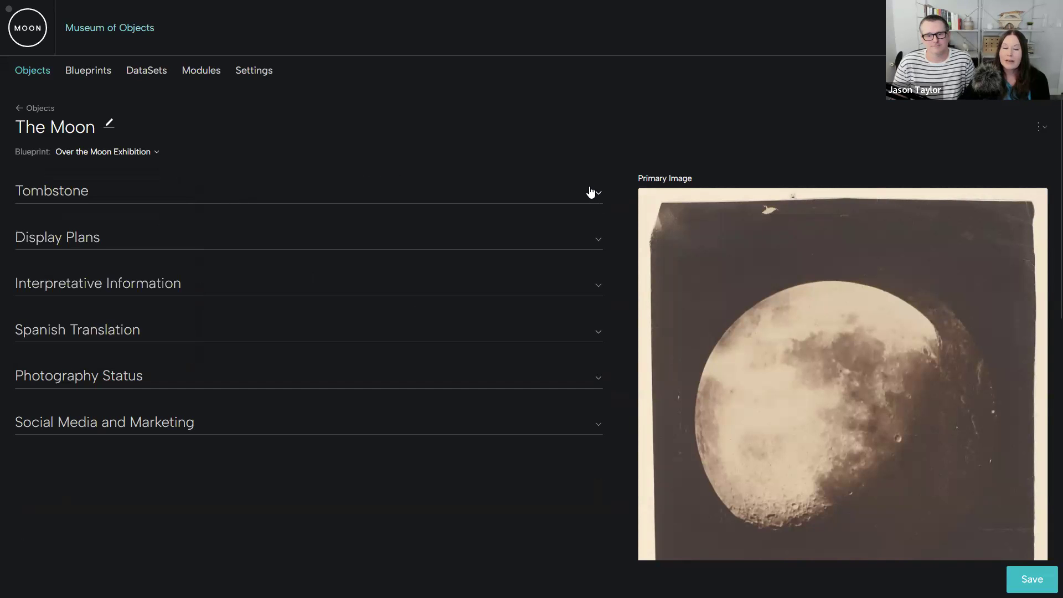
- Examine the Tombstone section and the Display Plans section with its Exhibition Section options, collapsing each one again
left_click(498, 186)
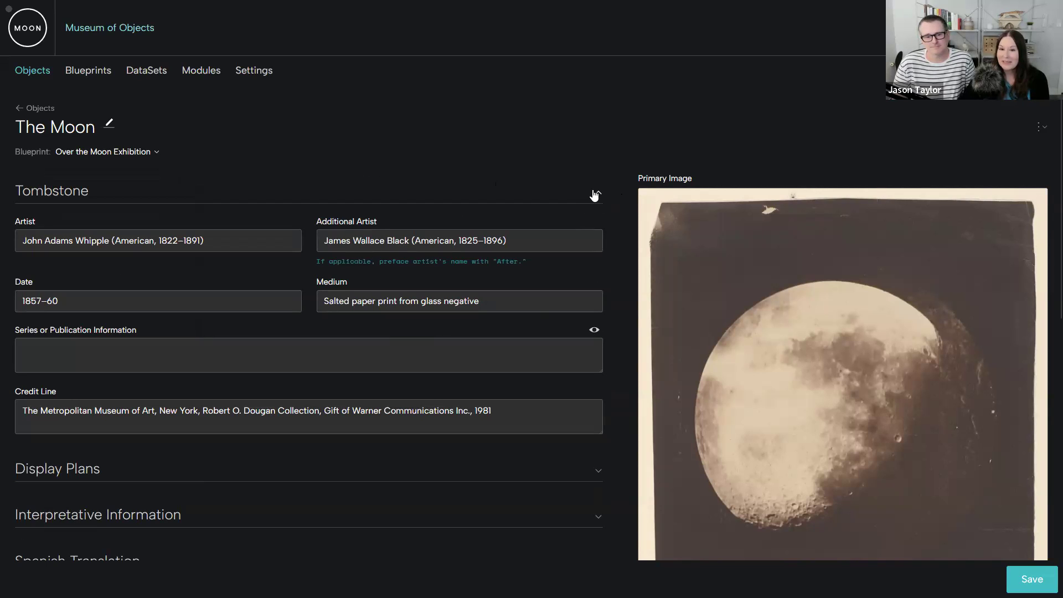
left_click(598, 191)
left_click(94, 238)
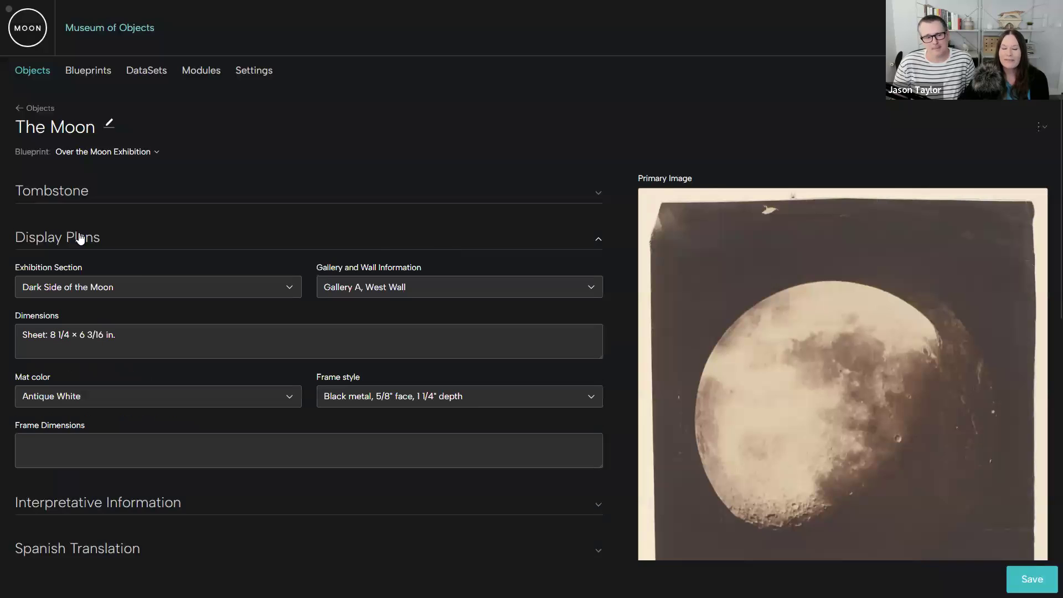
left_click(289, 287)
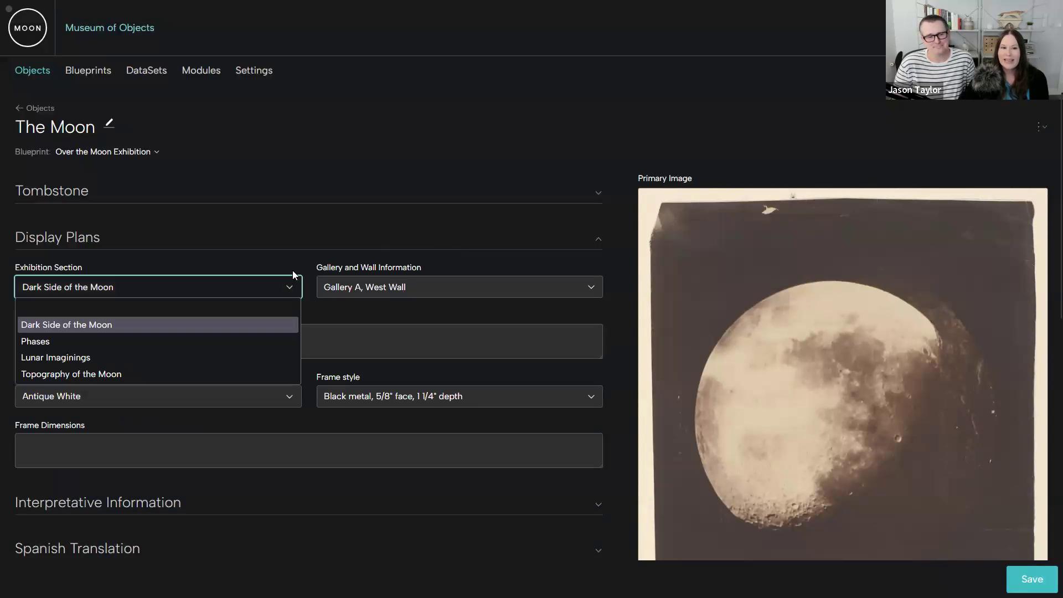
left_click(288, 264)
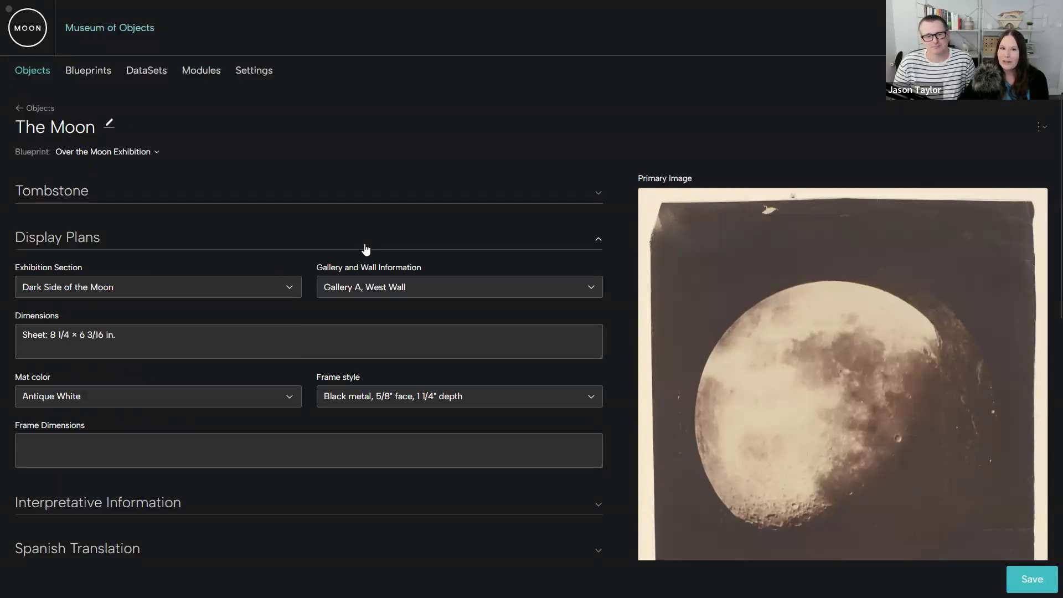
left_click(598, 237)
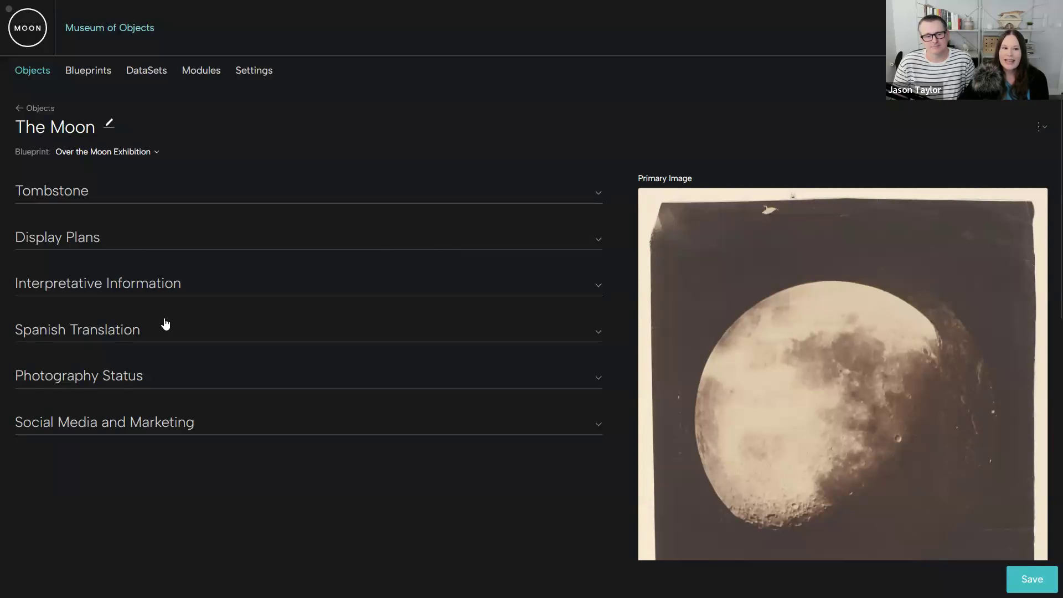
- Expand the Spanish Translation section, read through its fields, and collapse it again
left_click(126, 335)
scroll(231, 348, "down", 6)
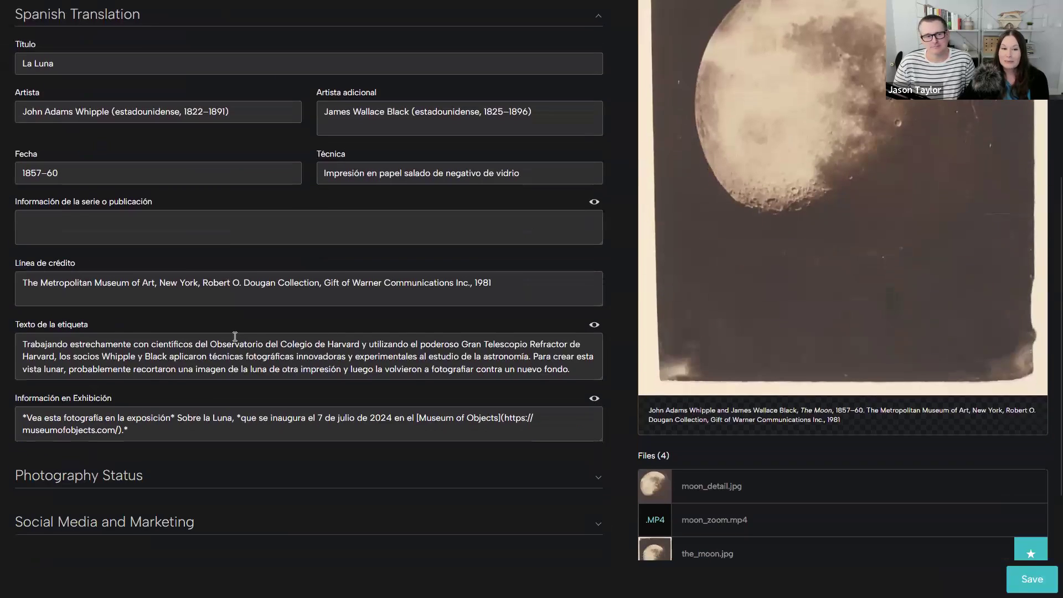
scroll(234, 336, "up", 1)
scroll(235, 337, "up", 5)
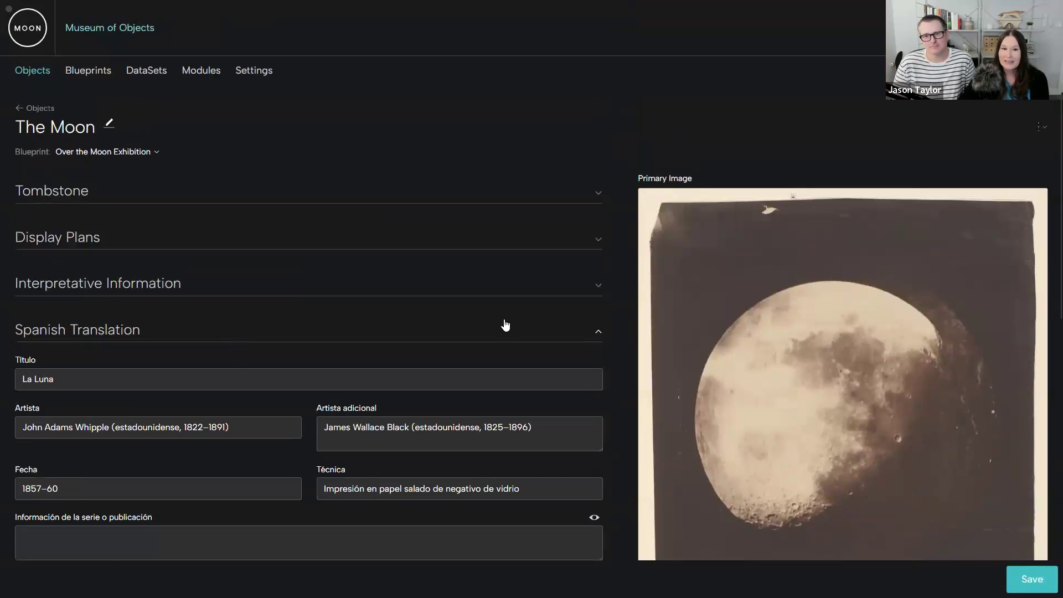
left_click(596, 329)
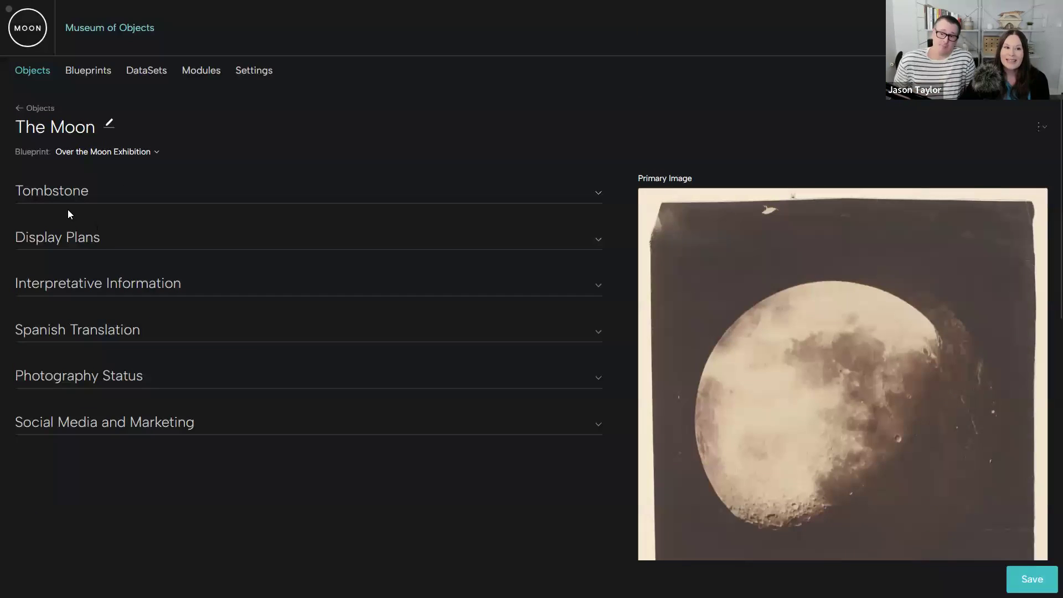
- Display The Moon with the Photographs blueprint again and review its fields and files down to the end of the record
left_click(156, 154)
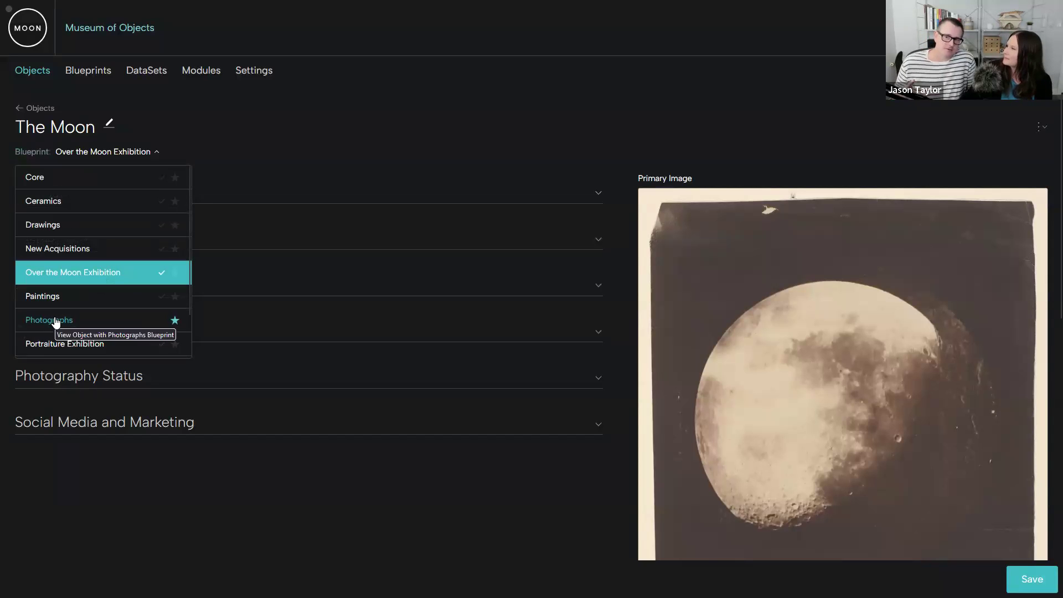
left_click(56, 319)
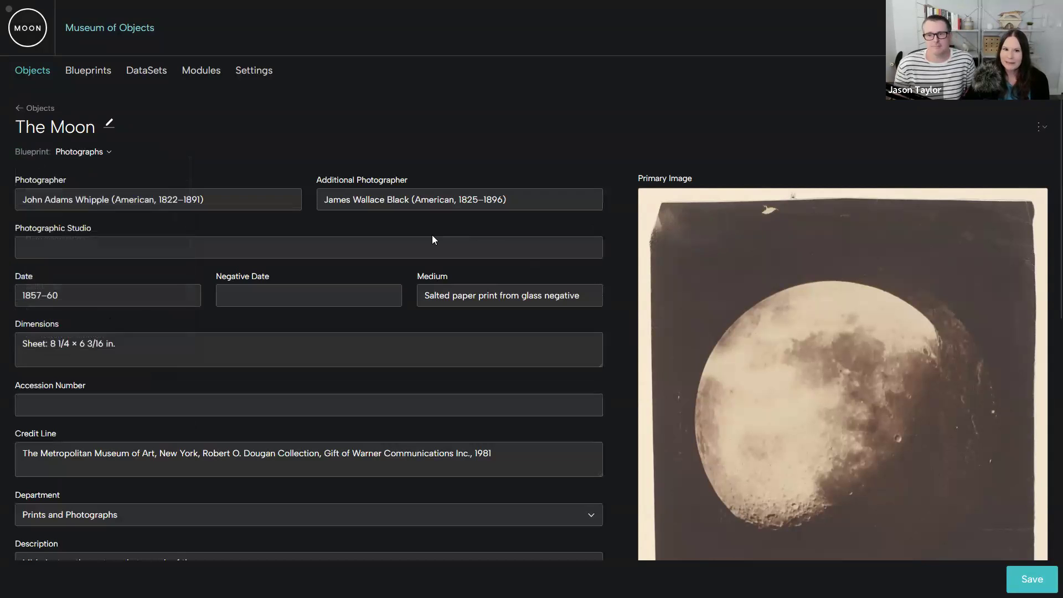
scroll(294, 164, "down", 5)
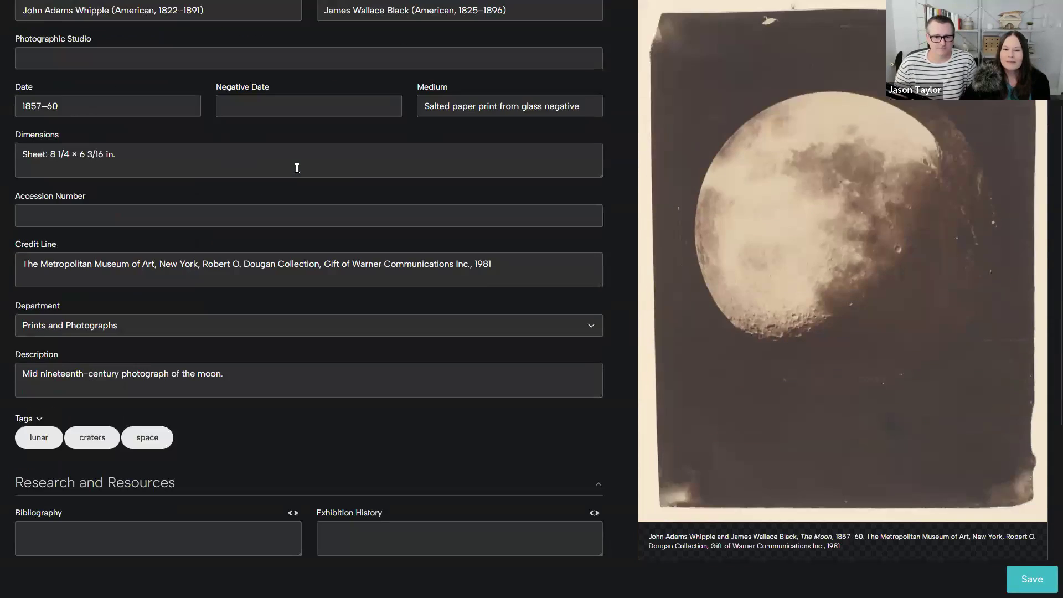
scroll(356, 166, "down", 3)
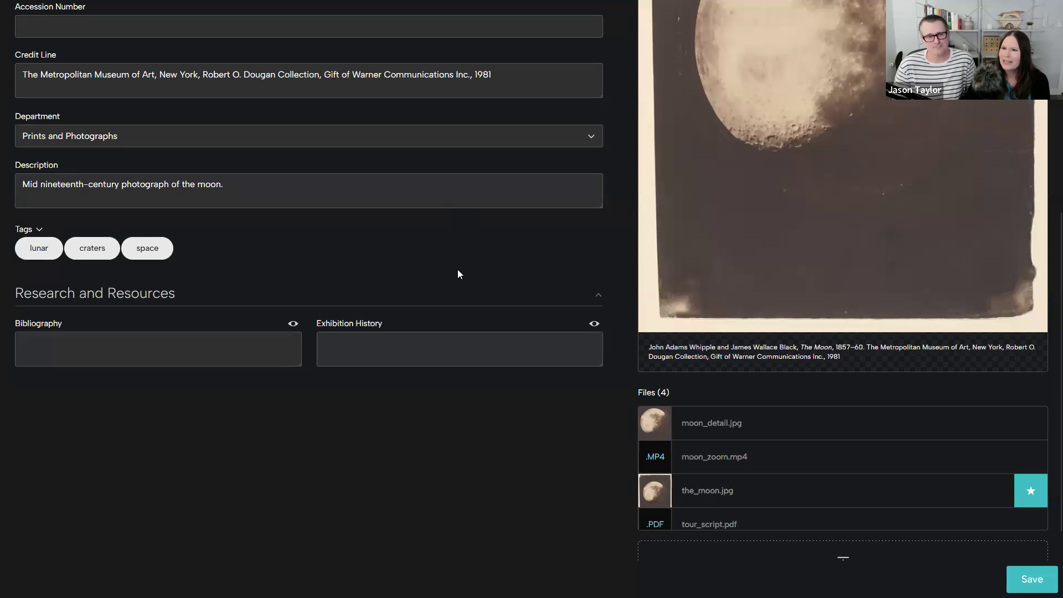
scroll(458, 272, "down", 3)
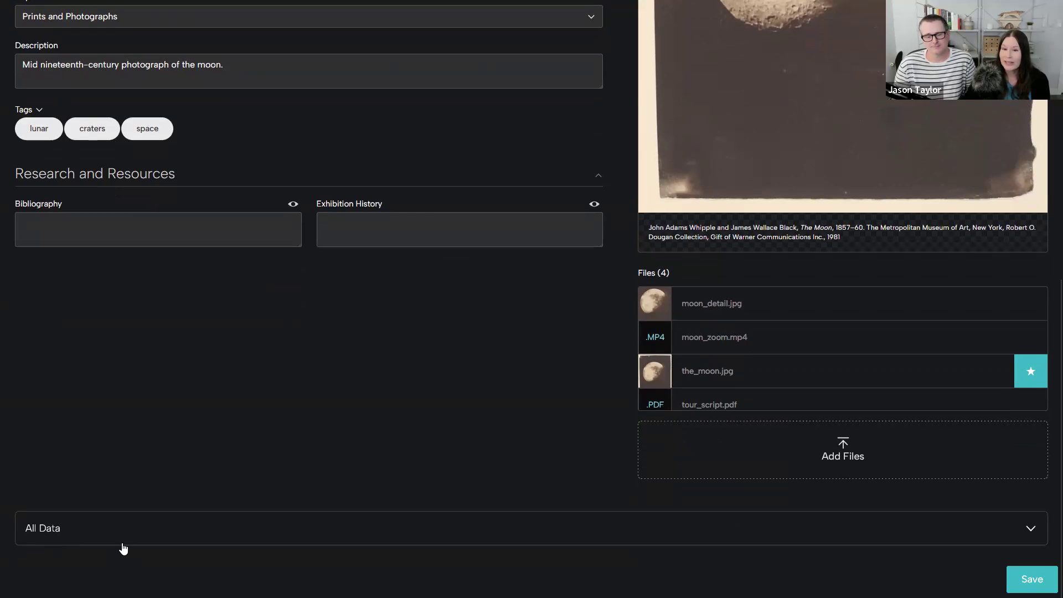
- Expand the All Data section, examine the record's stored fields across its blueprints, collapse it, and return to the start of the record
left_click(1029, 530)
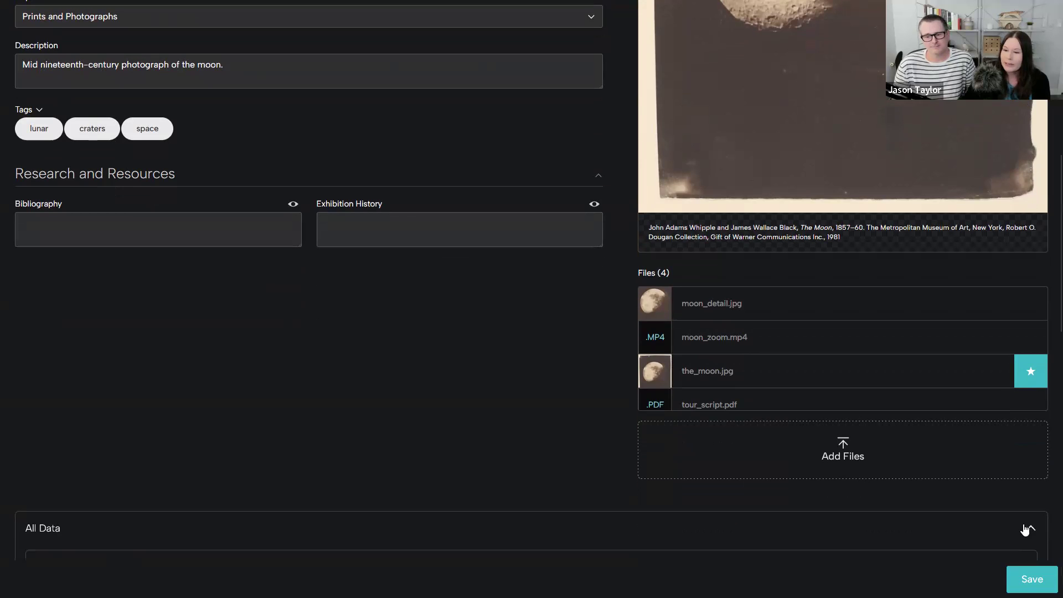
scroll(605, 505, "down", 5)
scroll(482, 405, "down", 8)
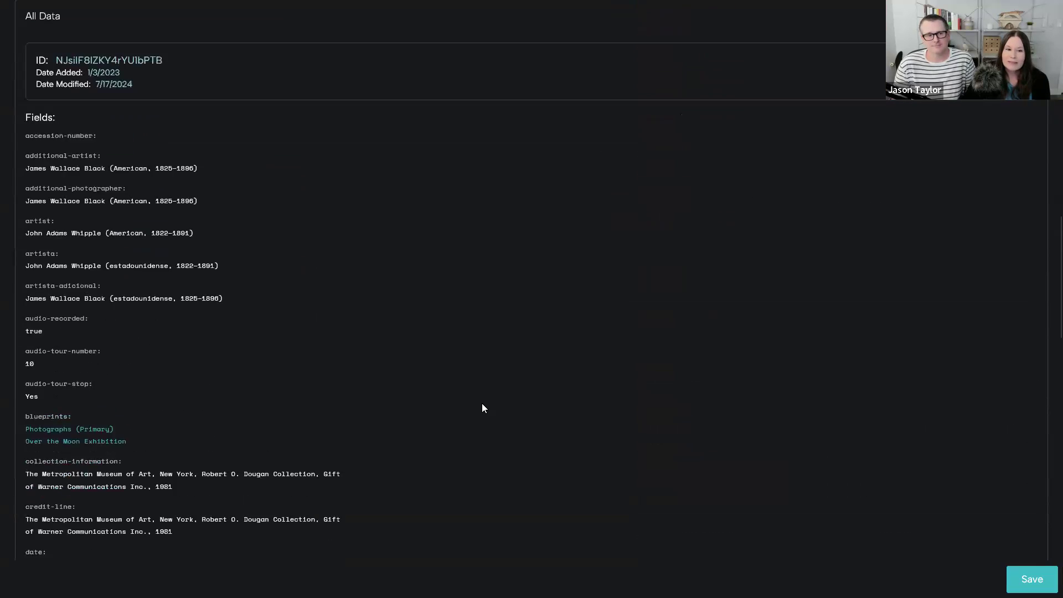
scroll(483, 404, "down", 2)
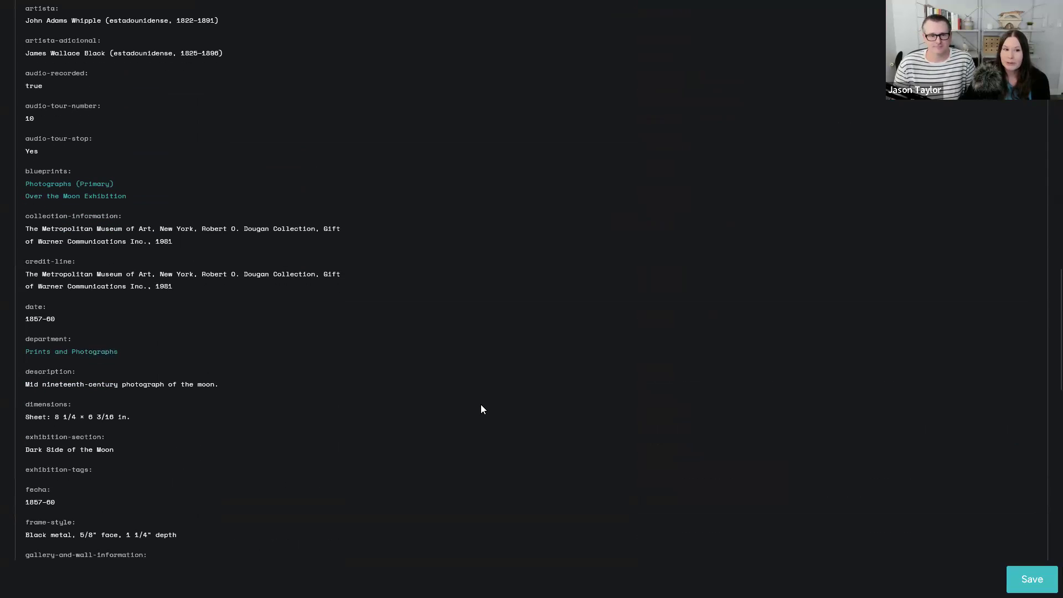
scroll(481, 409, "up", 6)
scroll(339, 406, "up", 3)
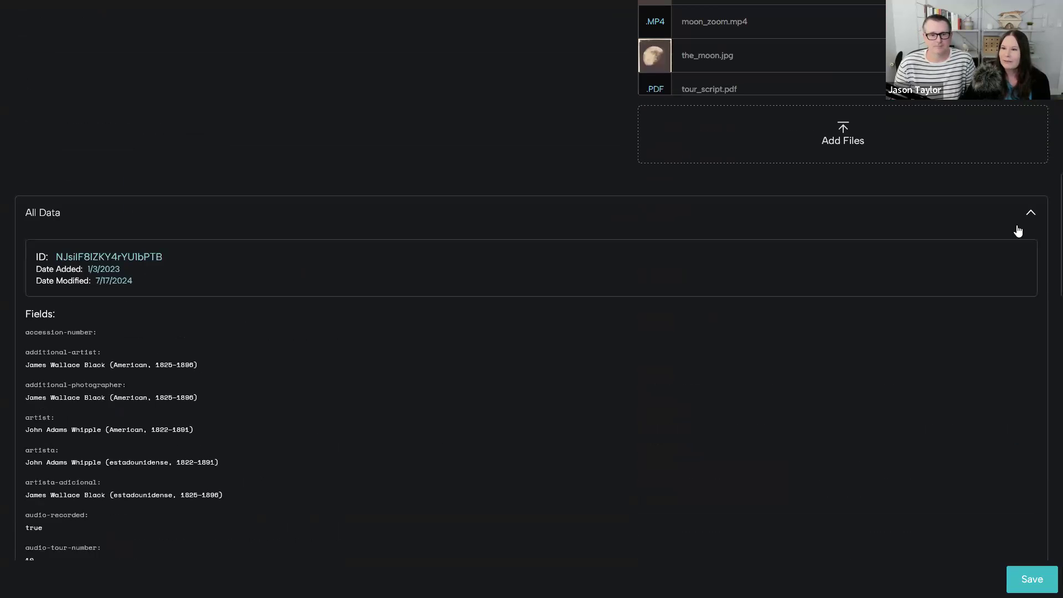
scroll(621, 379, "up", 10)
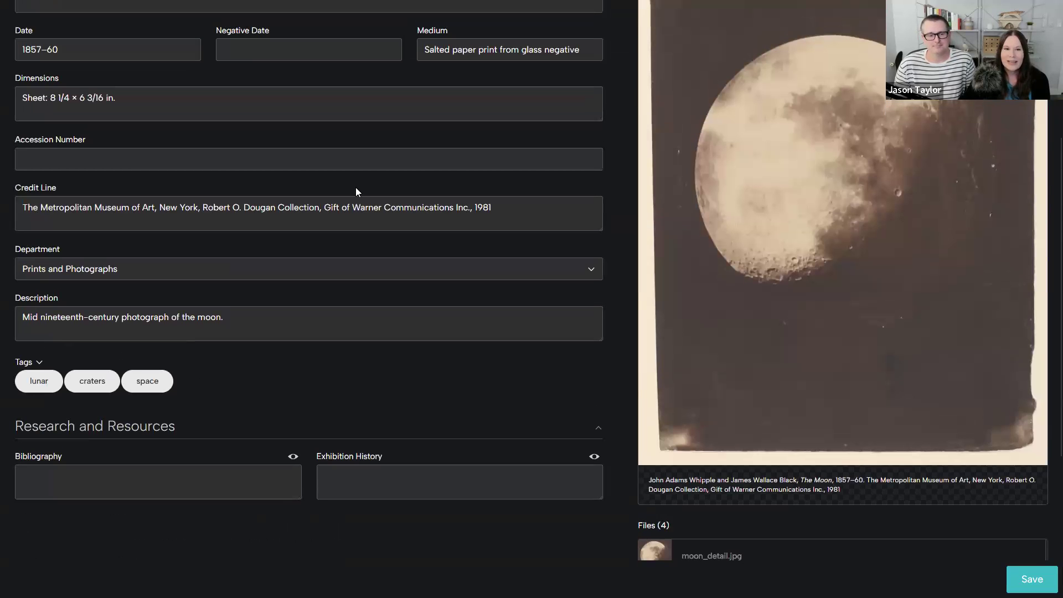
scroll(250, 242, "up", 2)
scroll(249, 242, "up", 3)
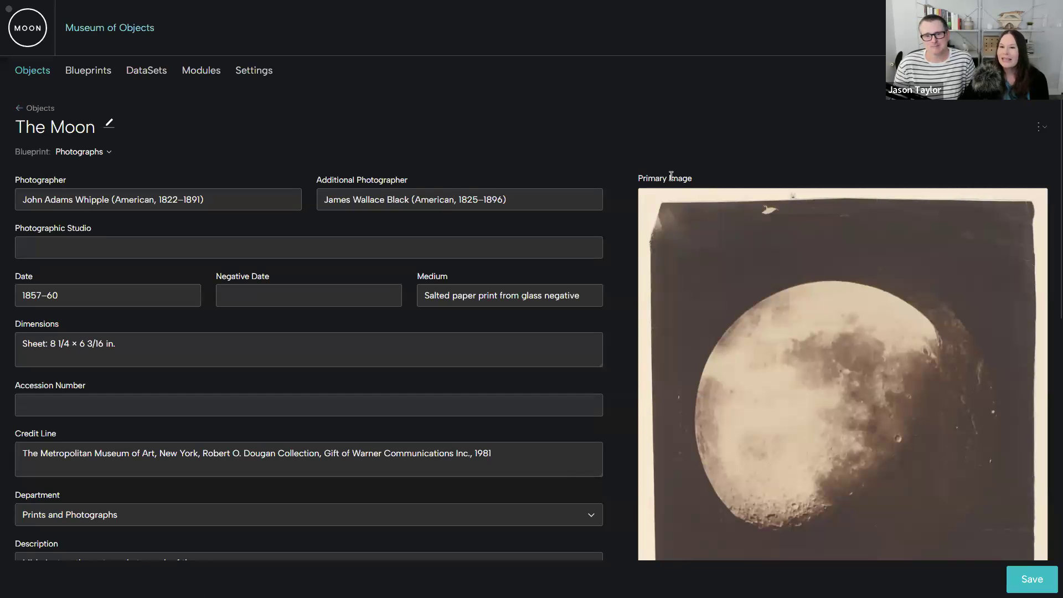
- Review The Moon's file list in its record and open the overview of all its files
scroll(692, 194, "down", 1)
scroll(742, 254, "down", 5)
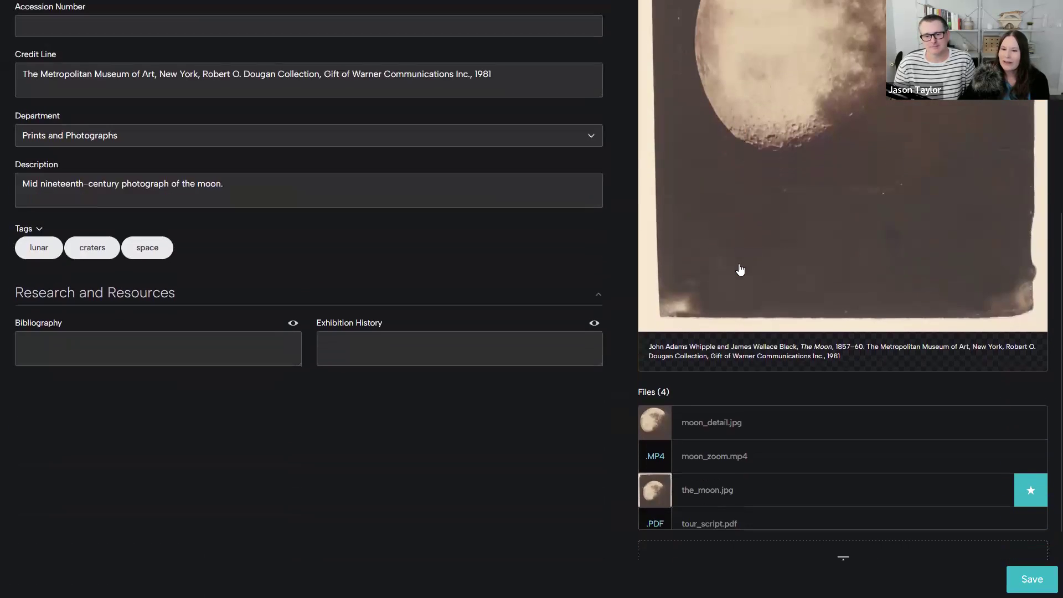
scroll(740, 271, "down", 1)
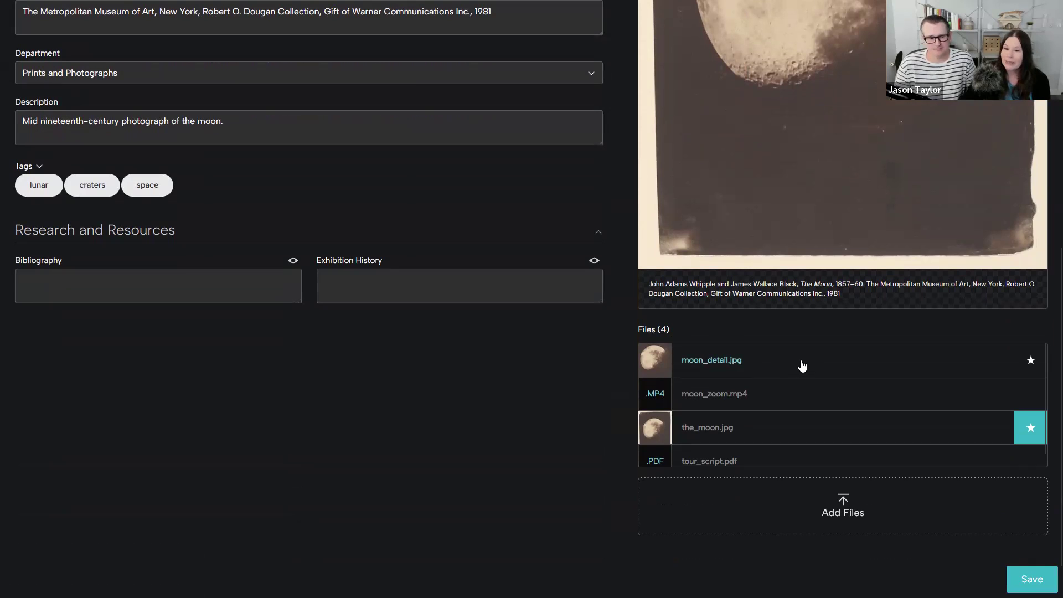
scroll(798, 341, "down", 1)
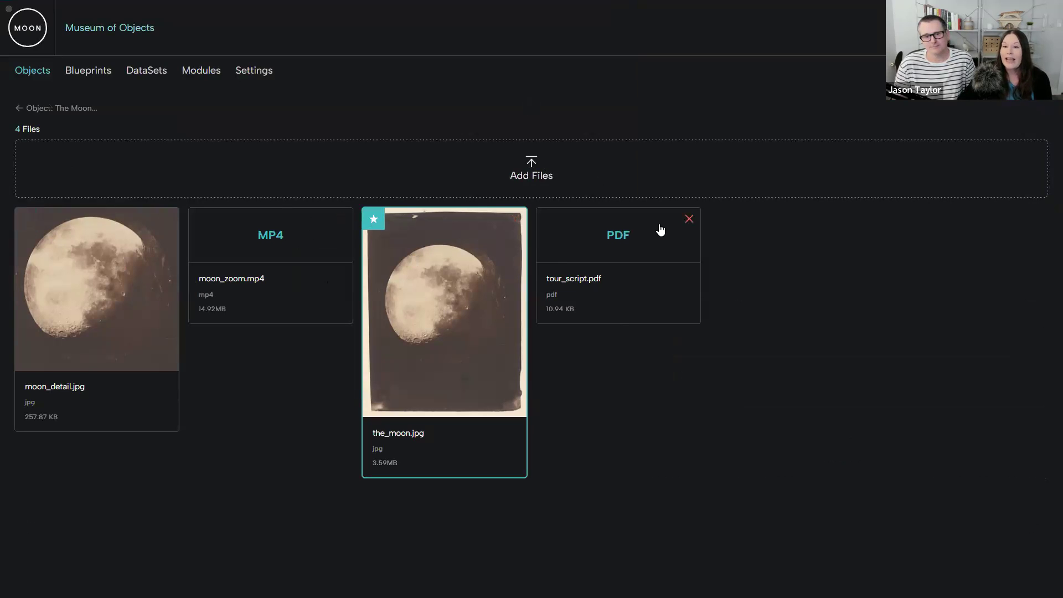
mouse_move(696, 219)
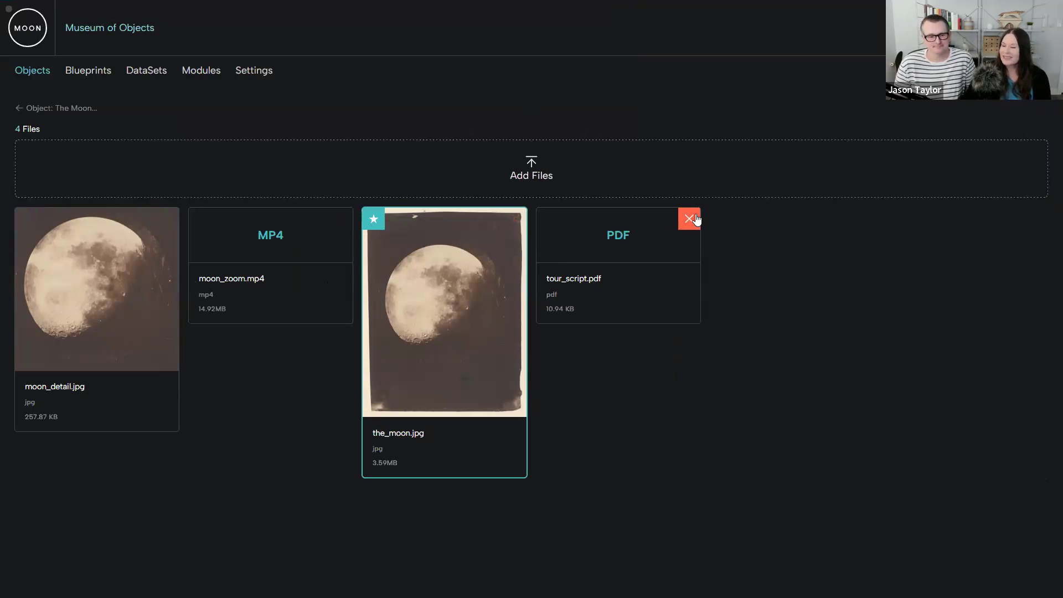
- Open the_moon.jpg and read through its caption, alt text, credits, rights information and notes
left_click(442, 337)
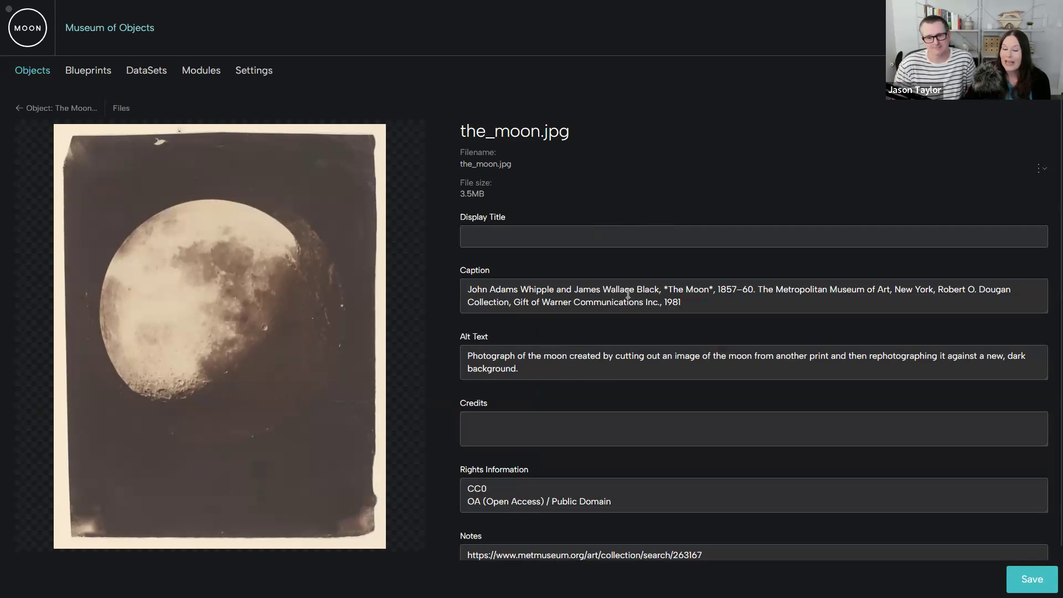
scroll(534, 374, "down", 1)
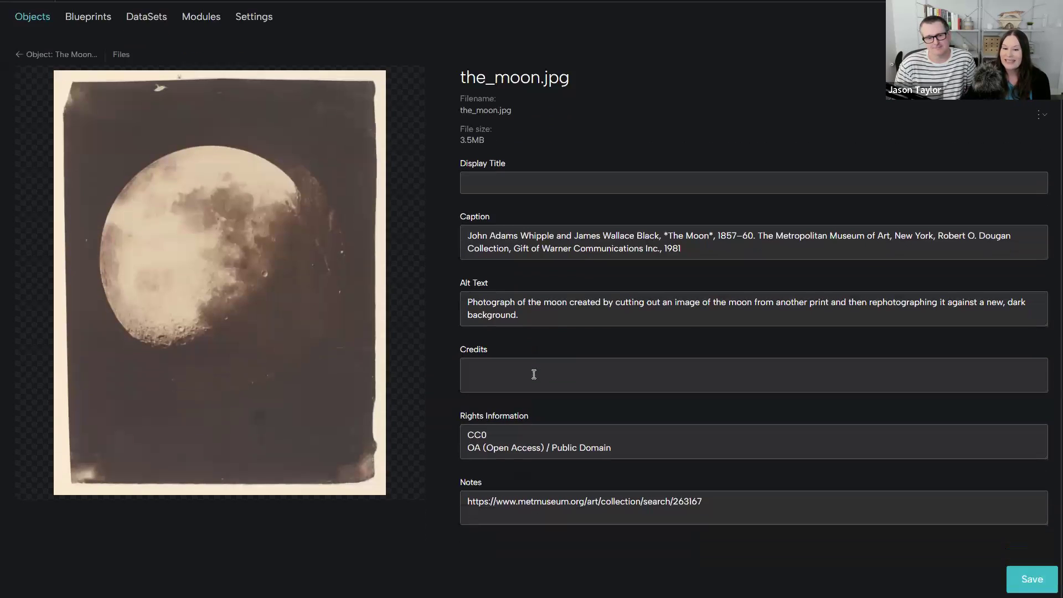
scroll(546, 507, "up", 1)
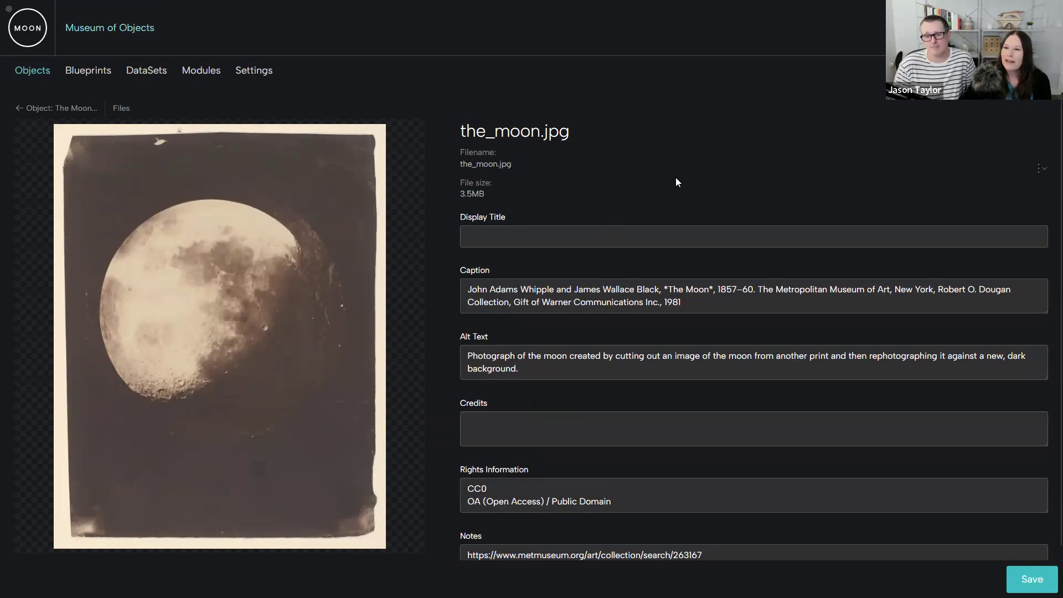
- Check the download and delete options for the_moon.jpg, dismiss them, and return to The Moon's record
left_click(1040, 167)
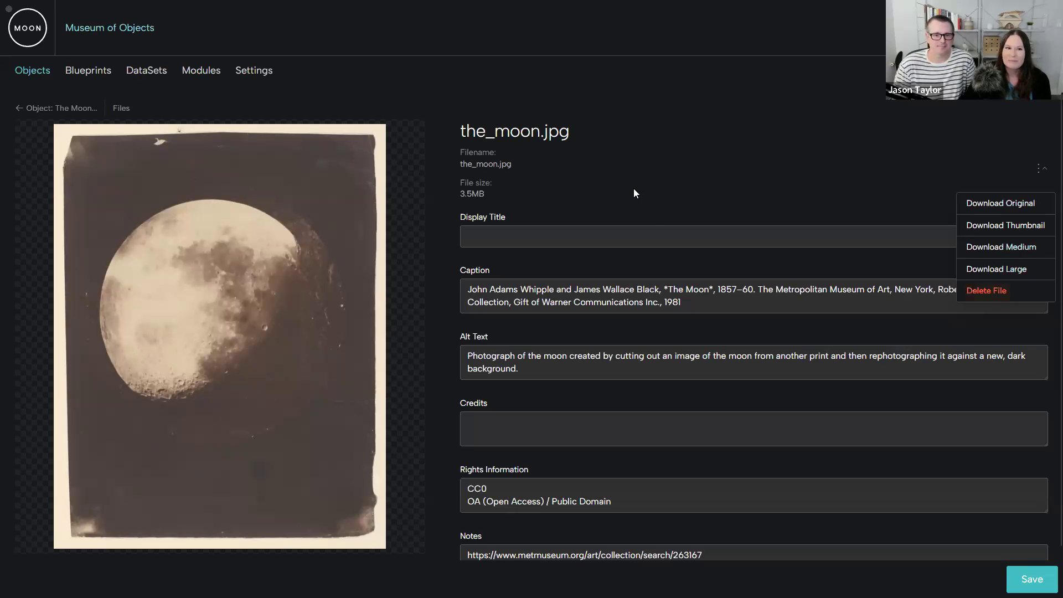
left_click(615, 184)
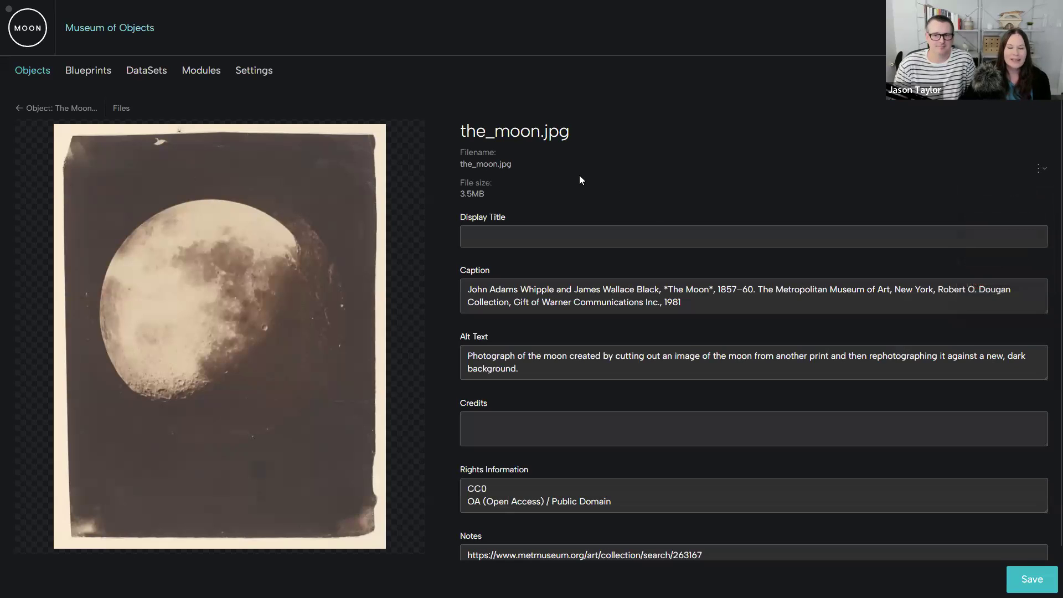
left_click(47, 109)
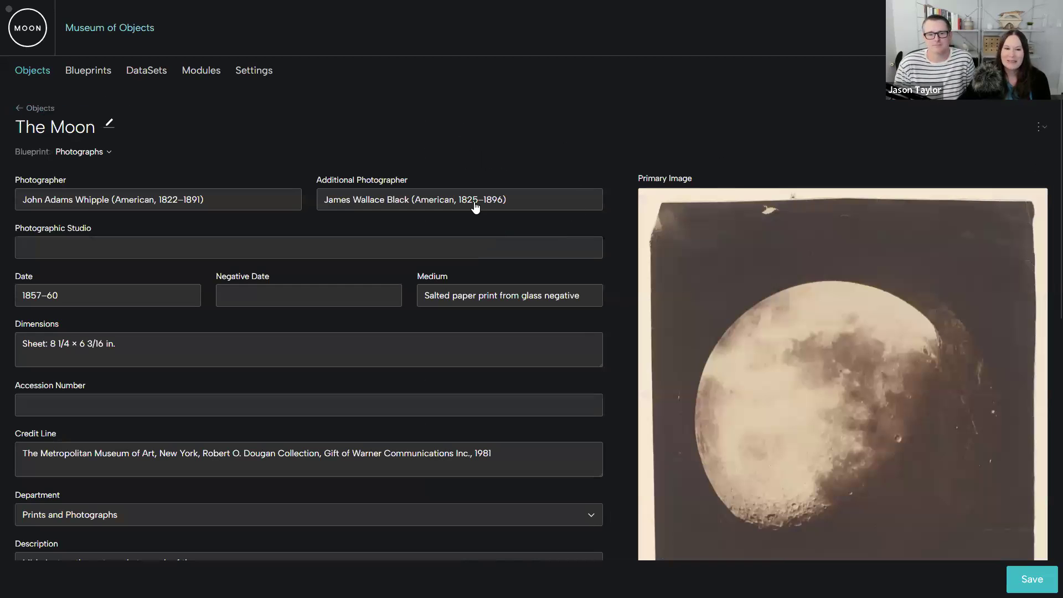
- Set up a PDF of The Moon that includes the Accession Number, Date, Dimensions and Additional Photographer fields
left_click(1039, 128)
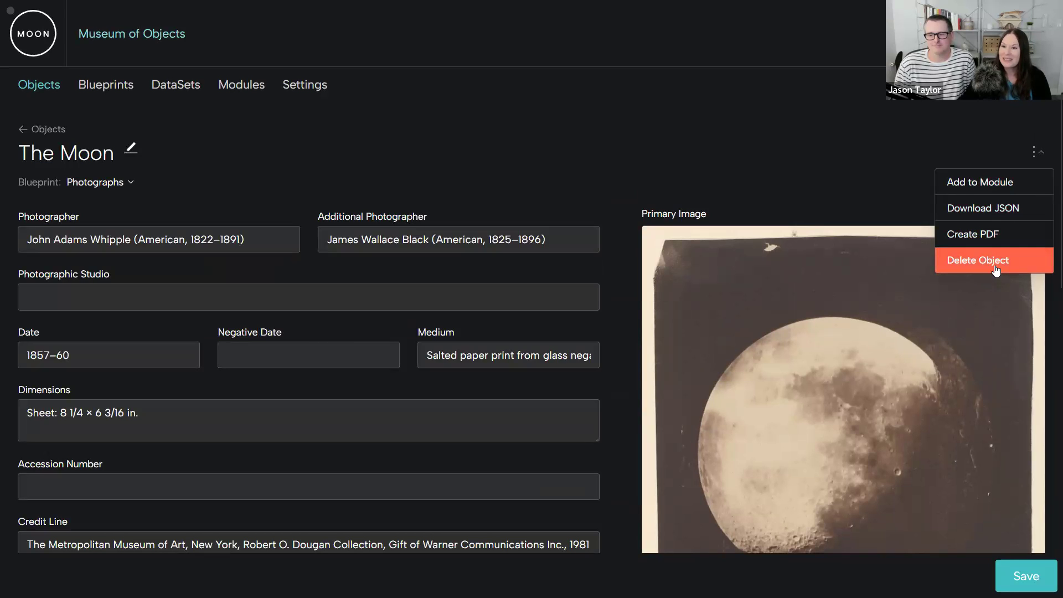
left_click(961, 235)
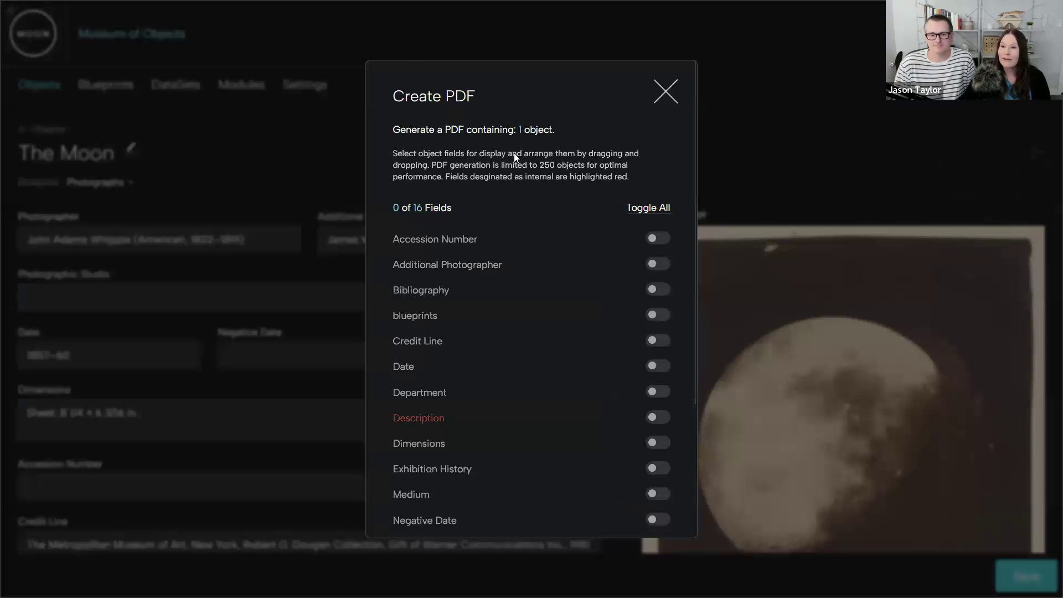
left_click(656, 240)
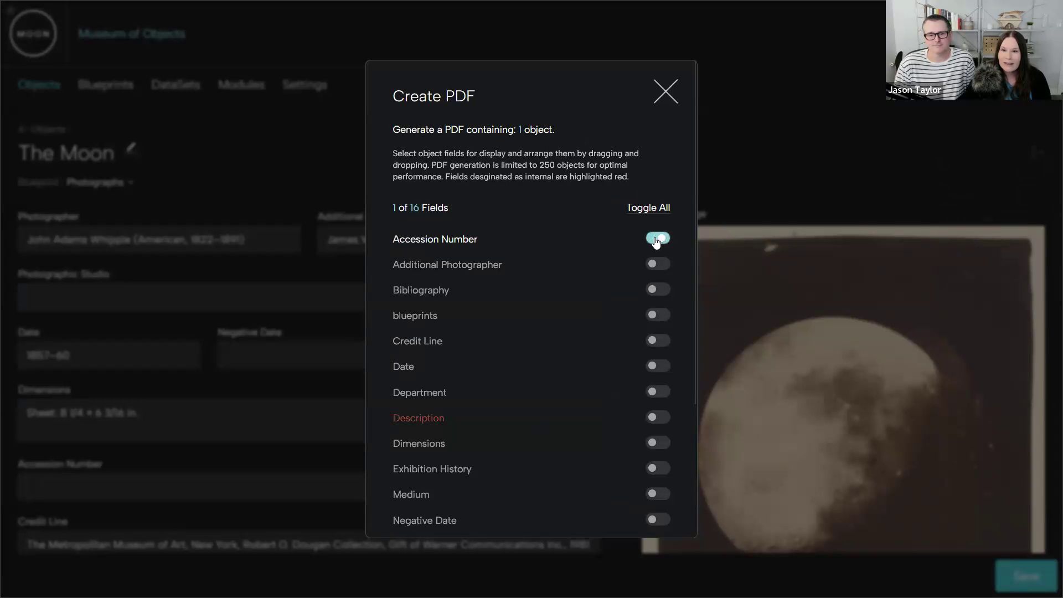
left_click(656, 365)
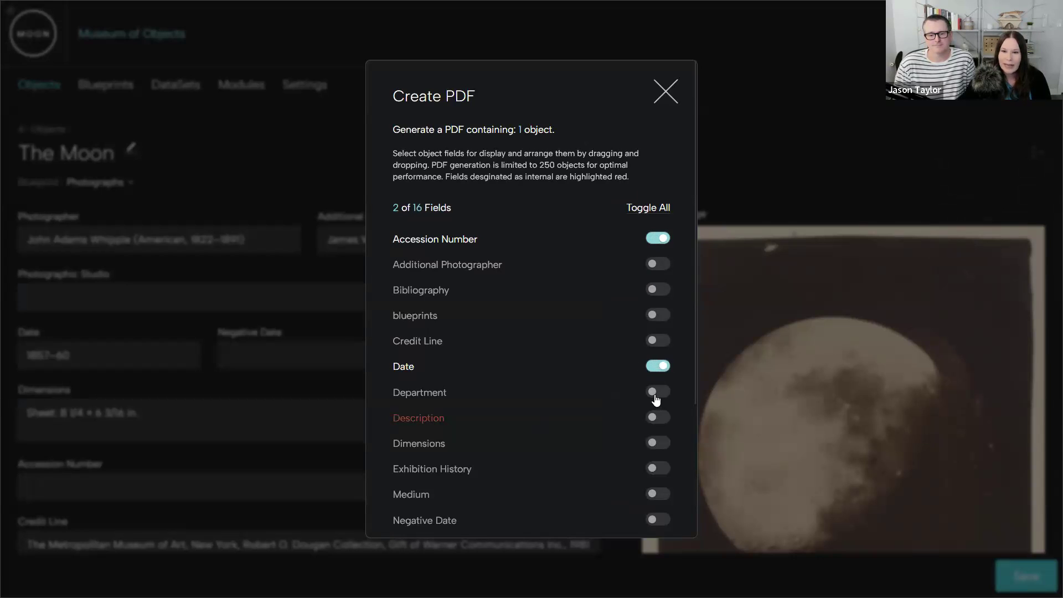
left_click(653, 443)
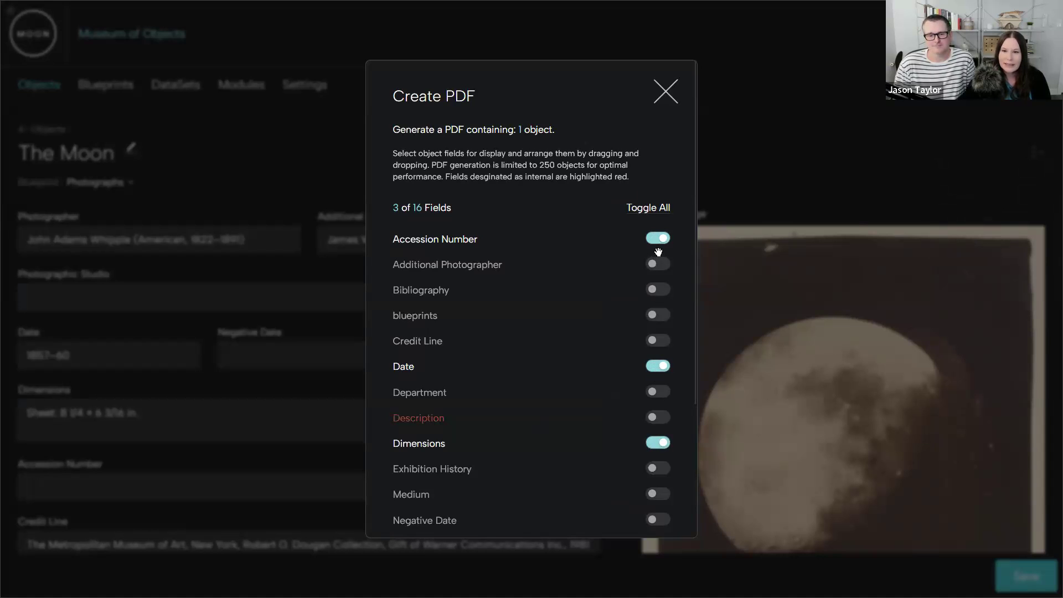
left_click(658, 266)
- Reorder the PDF fields so Date and Dimensions come directly after Accession Number, and generate the PDF
left_click_drag(653, 372, 643, 273)
left_click_drag(633, 443, 624, 280)
scroll(591, 364, "down", 3)
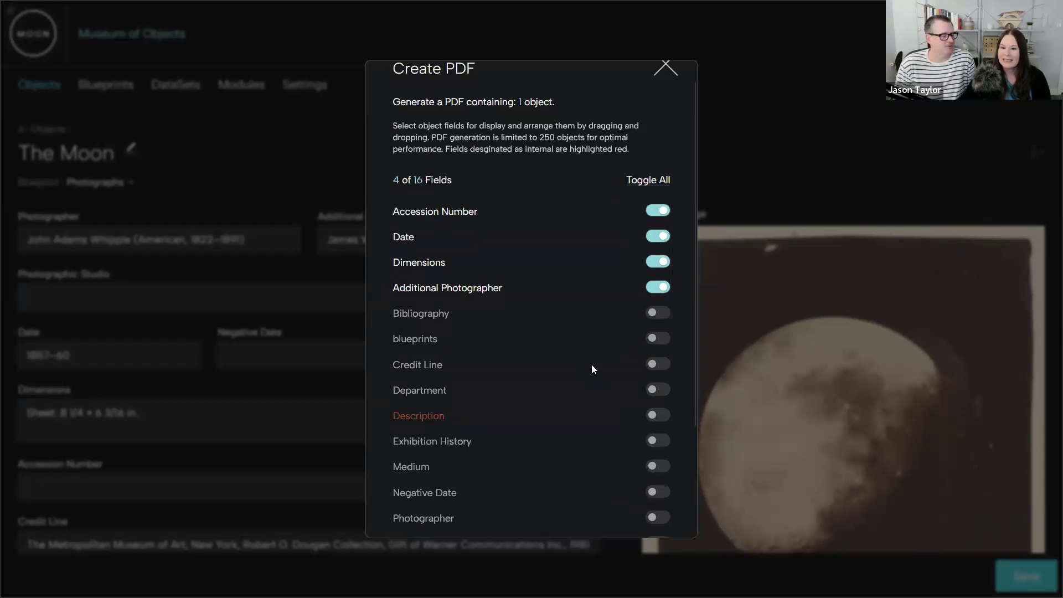
left_click(565, 498)
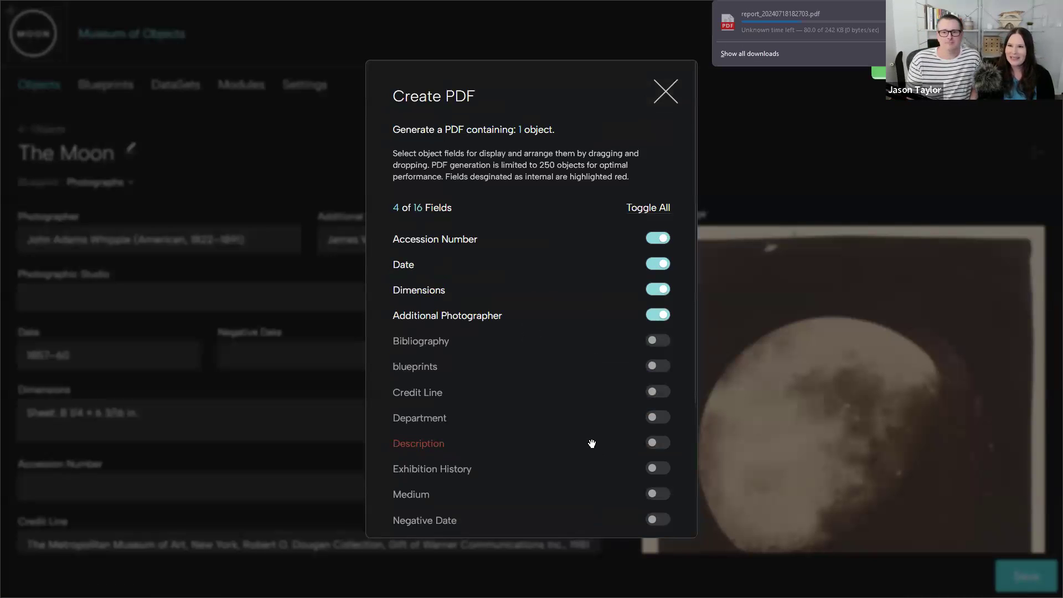
- Open the downloaded PDF report to check its contents, return to the database, and close the Create PDF dialog
left_click(881, 10)
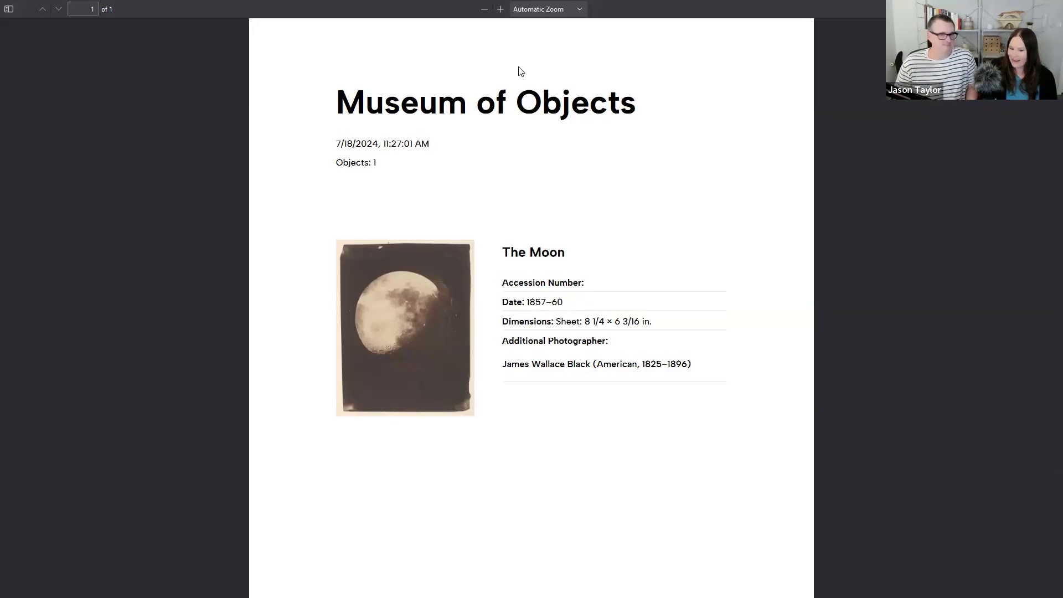
mouse_move(554, 1)
left_click(489, 12)
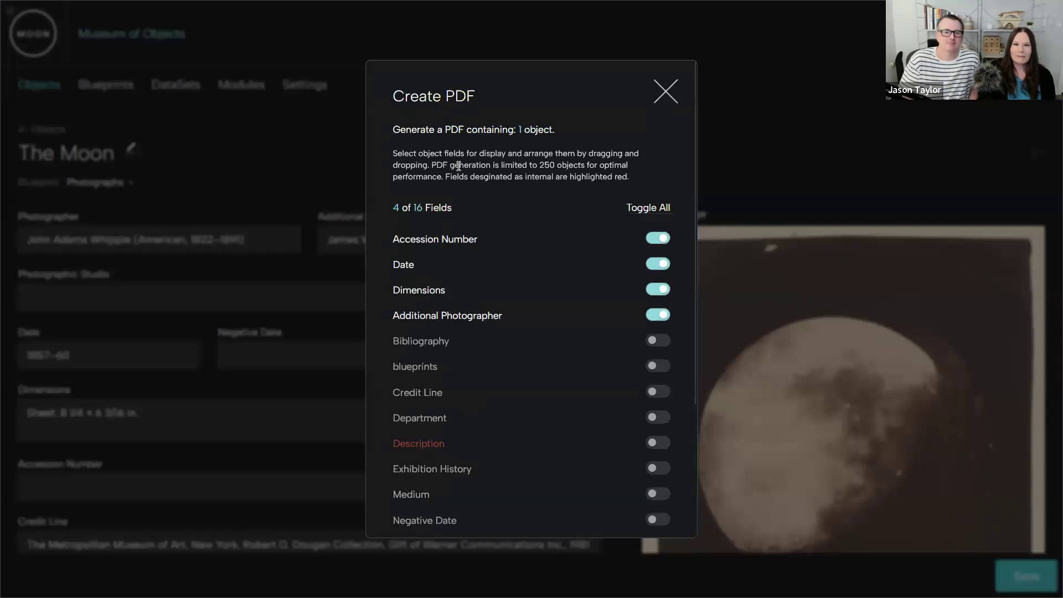
left_click(668, 89)
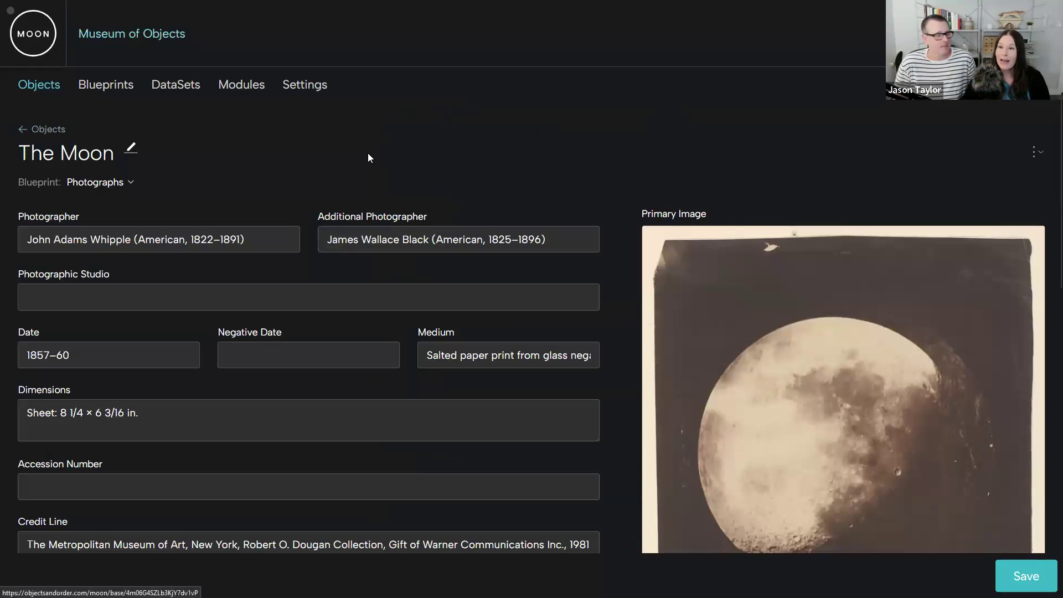
- In the objects list, clear the moon search term and filter by the Over the Moon Exhibition blueprint
left_click(47, 126)
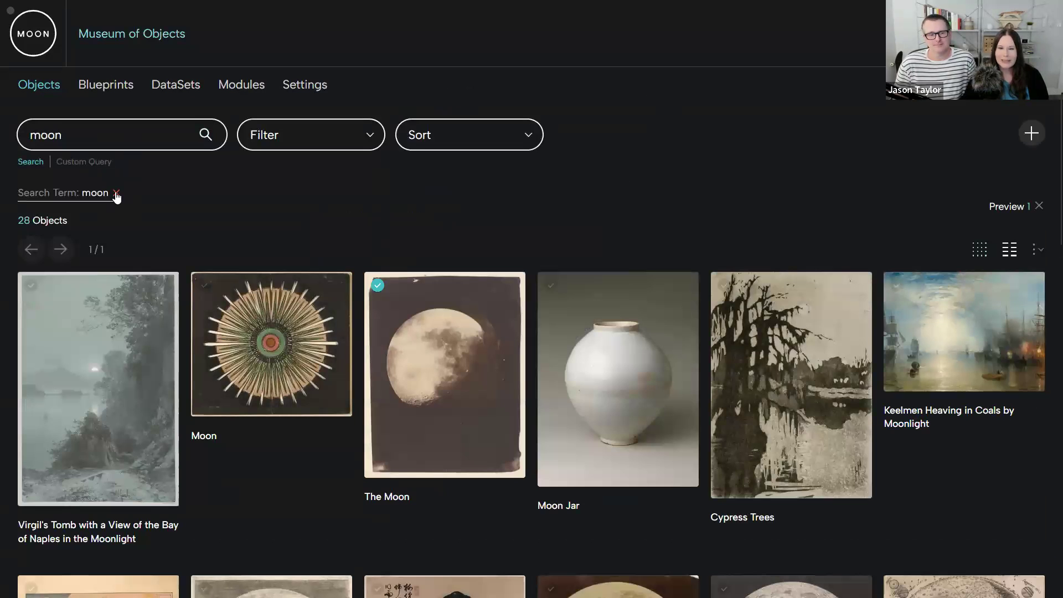
left_click(117, 194)
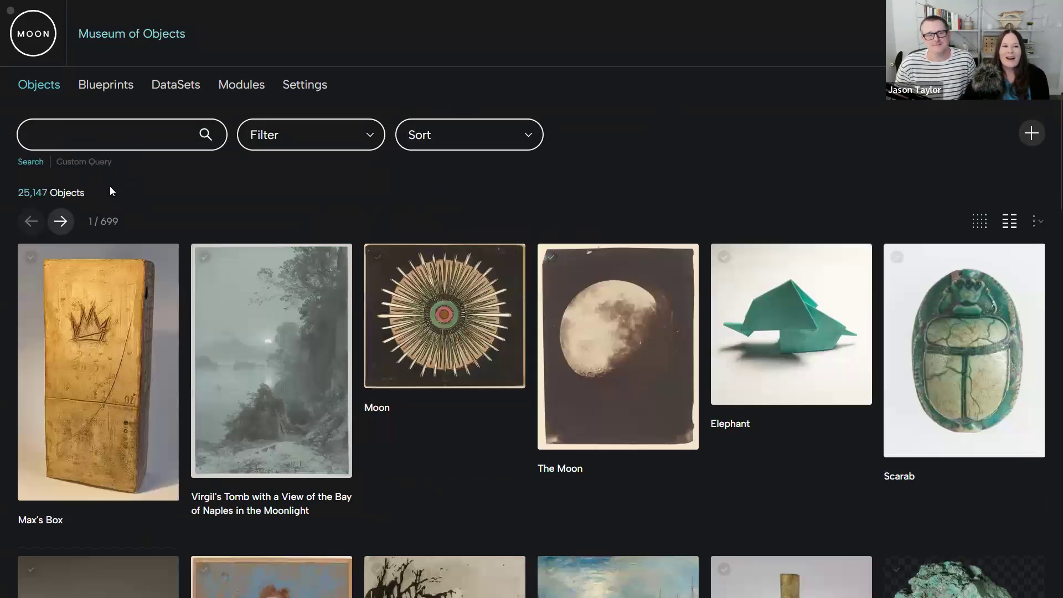
left_click(319, 135)
scroll(318, 244, "down", 2)
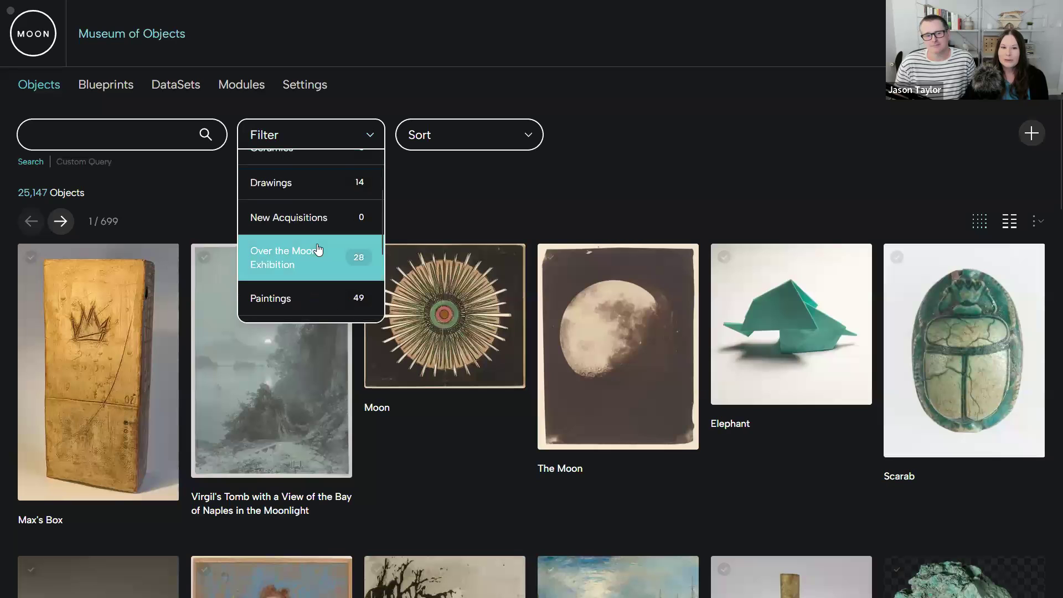
left_click(287, 262)
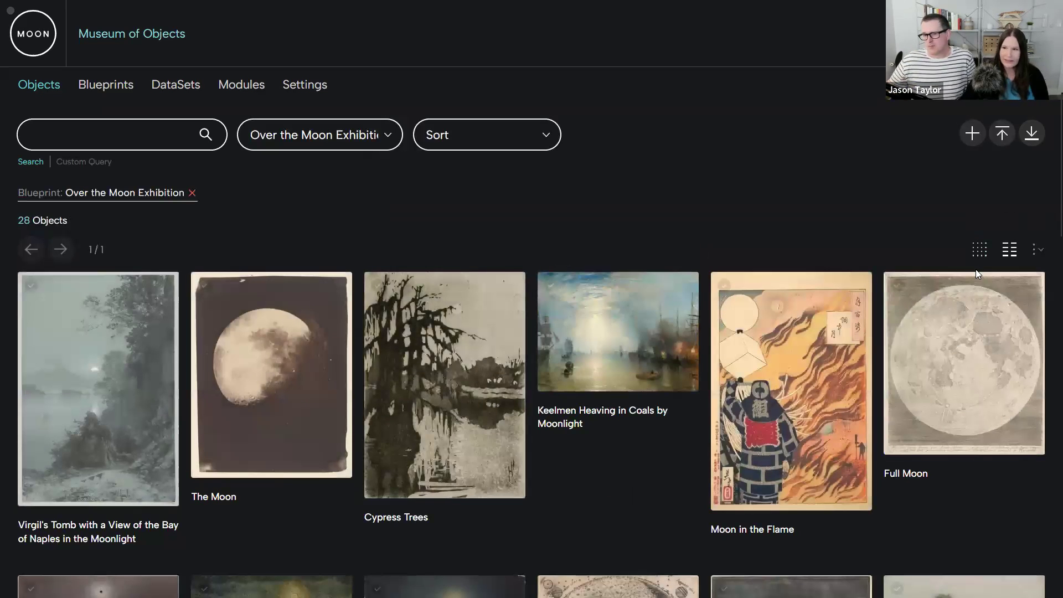
- Examine the CSV import dialog and the JSON and CSV download dialog for the Over the Moon Exhibition objects, closing each one
key("ctrl+plus")
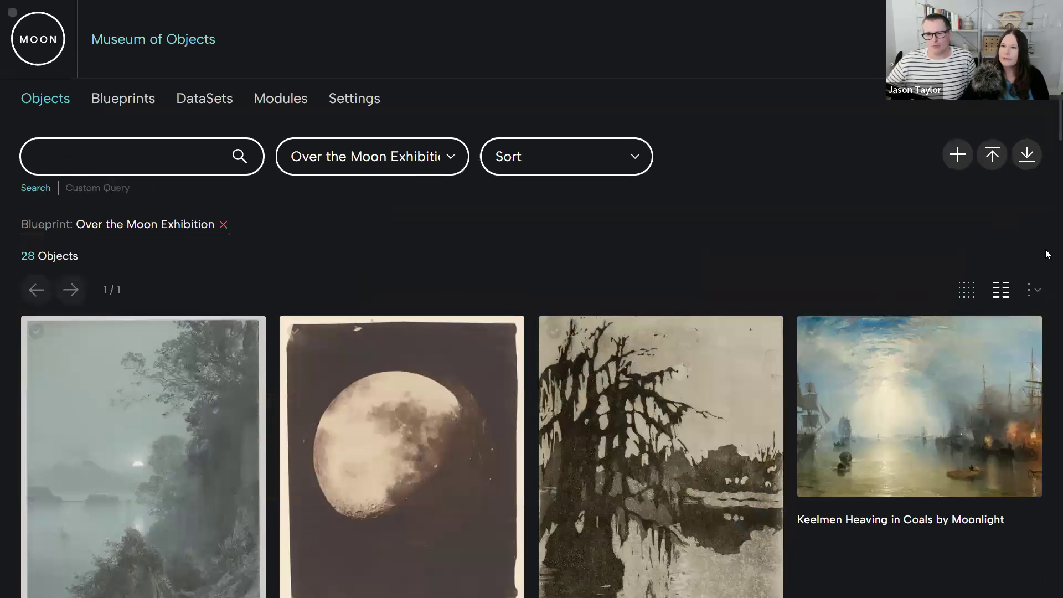
left_click(994, 158)
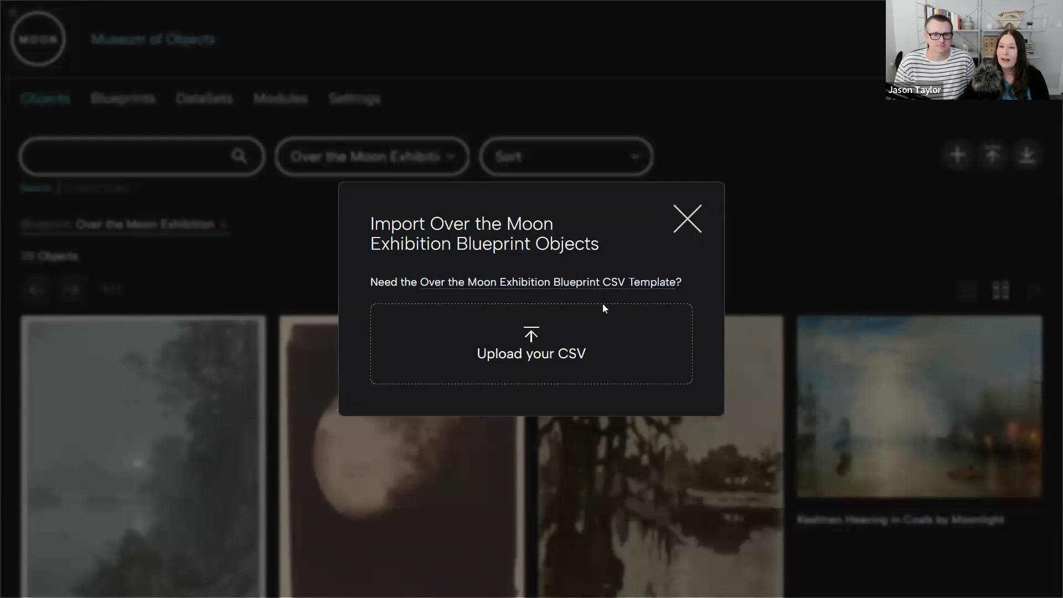
left_click(703, 221)
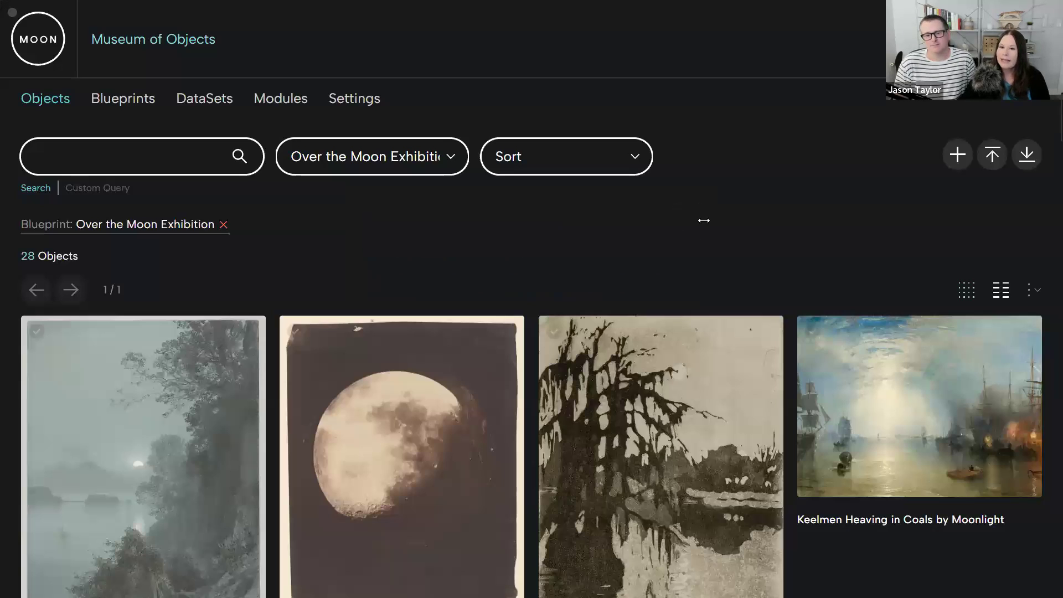
left_click(1027, 154)
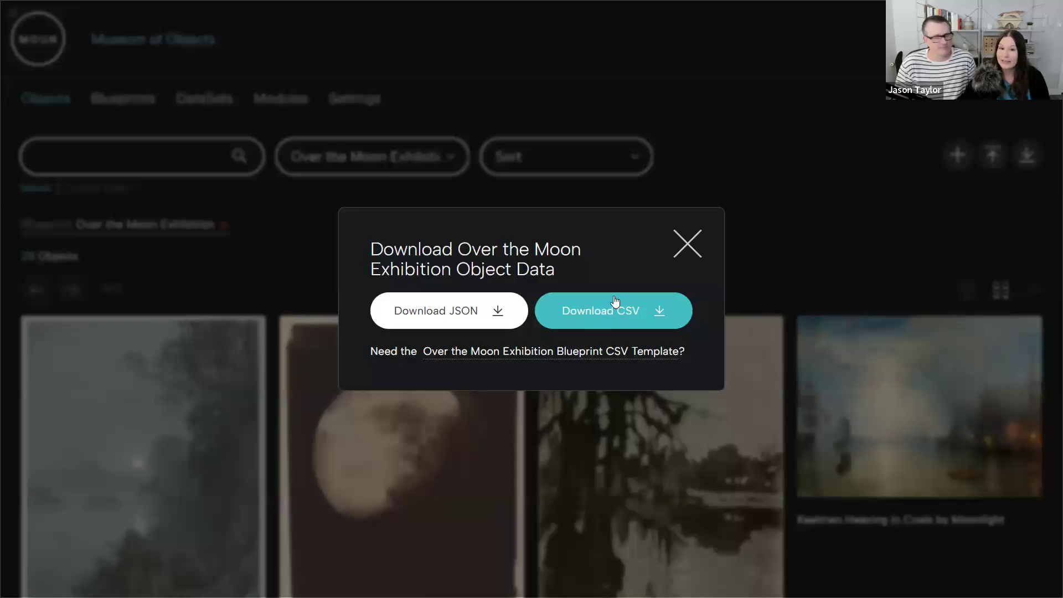
left_click(687, 246)
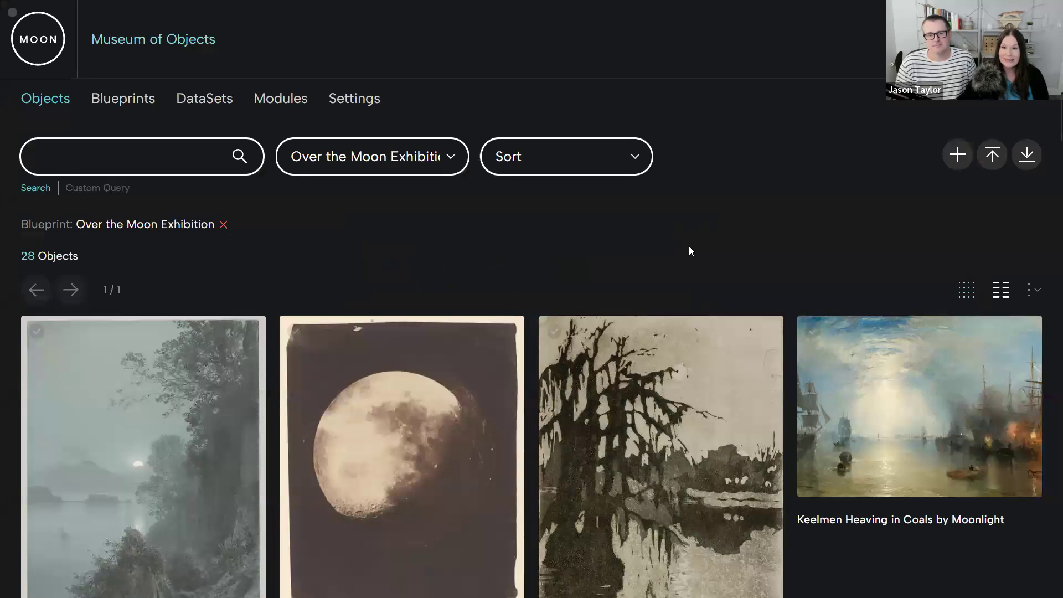
- Select all objects on the page of Over the Moon Exhibition results
key("ctrl+minus")
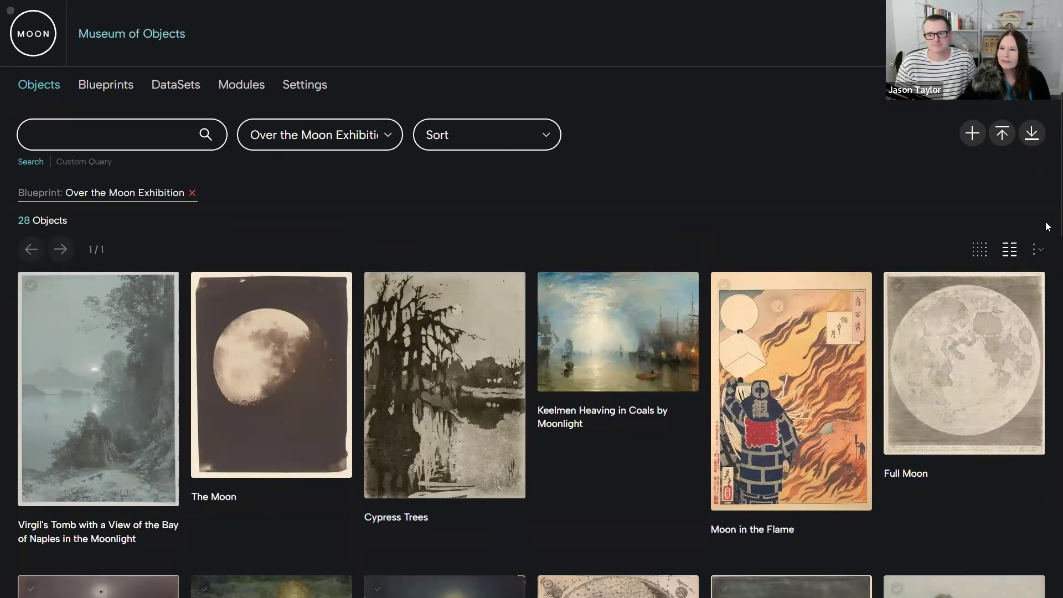
left_click(1038, 249)
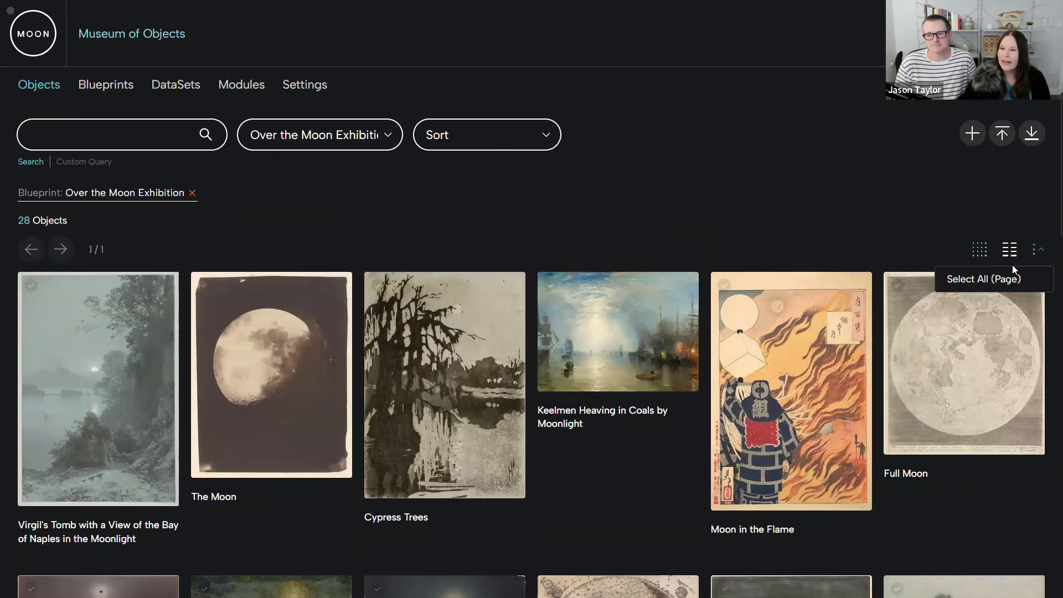
left_click(988, 282)
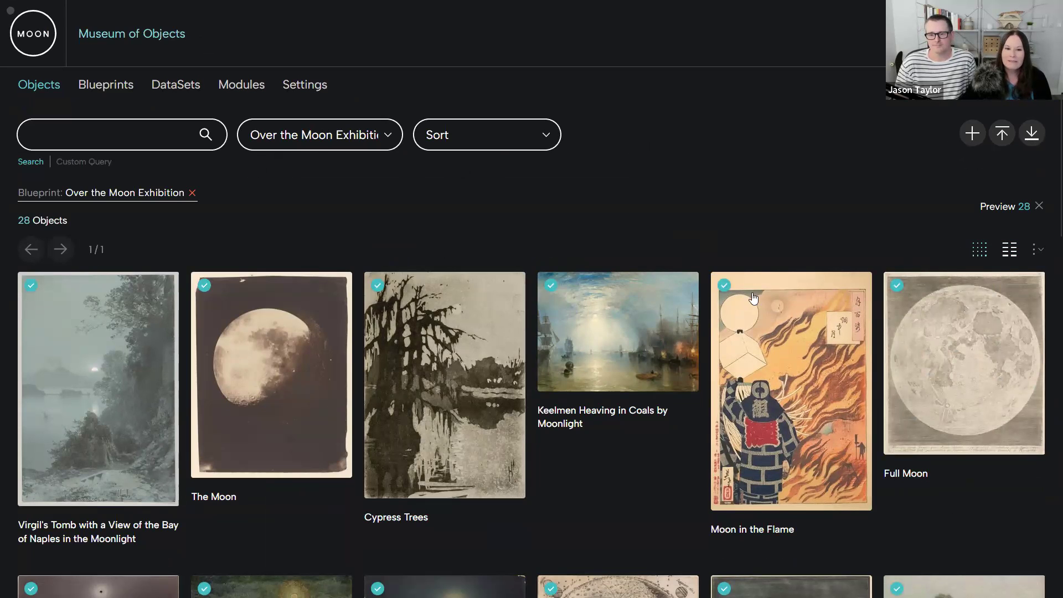
- View the selected objects as a detailed list, return to the image grid, and show the bulk actions available for them
left_click(1010, 250)
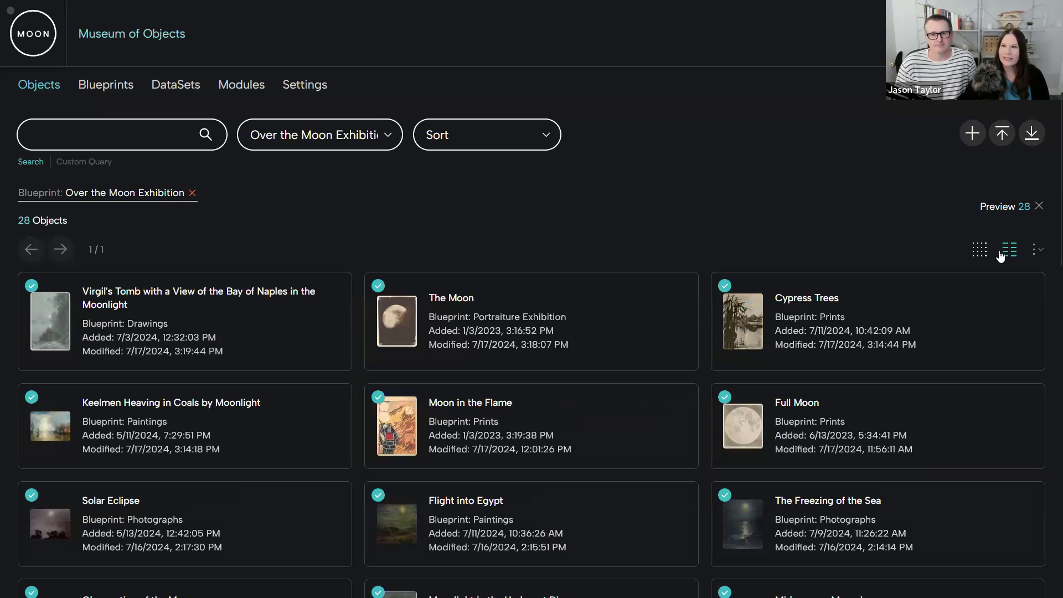
left_click(982, 252)
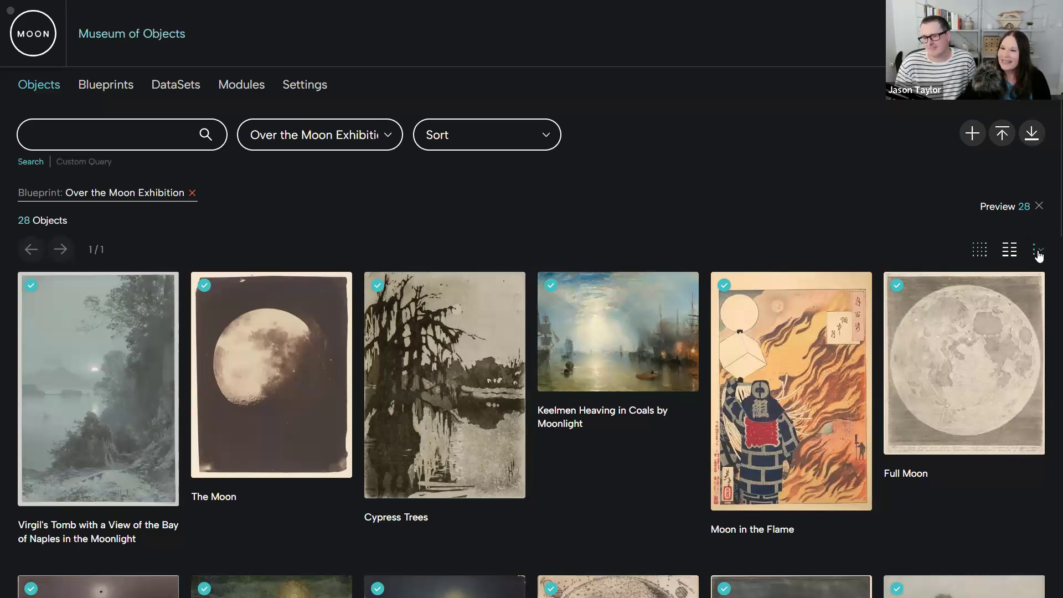
left_click(1035, 249)
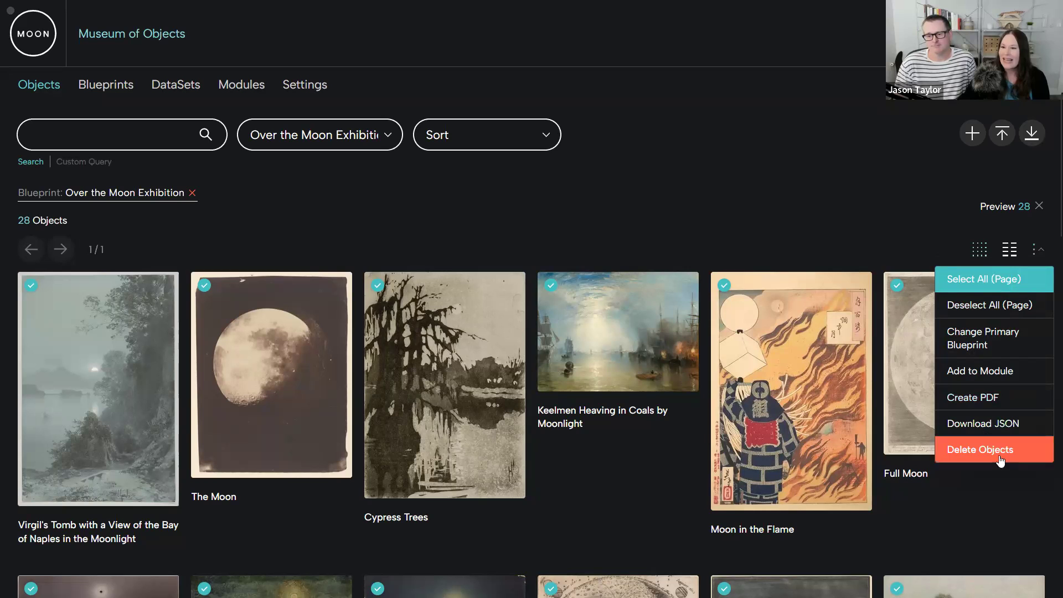
- Preview the 28 selected objects full screen, page through the artworks as far as Solar Eclipse, and close the preview
left_click(588, 232)
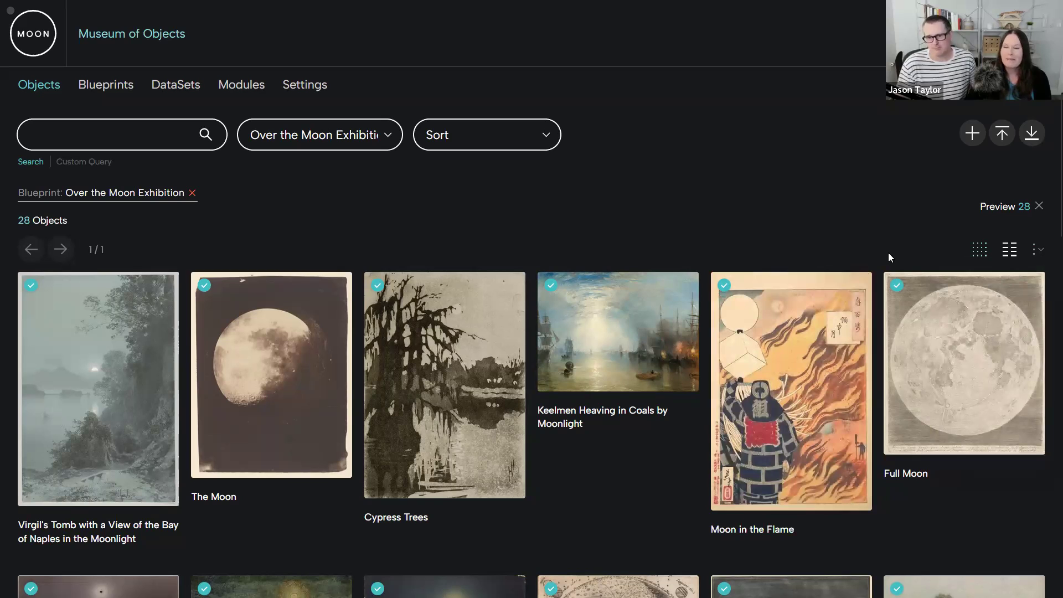
left_click(1003, 204)
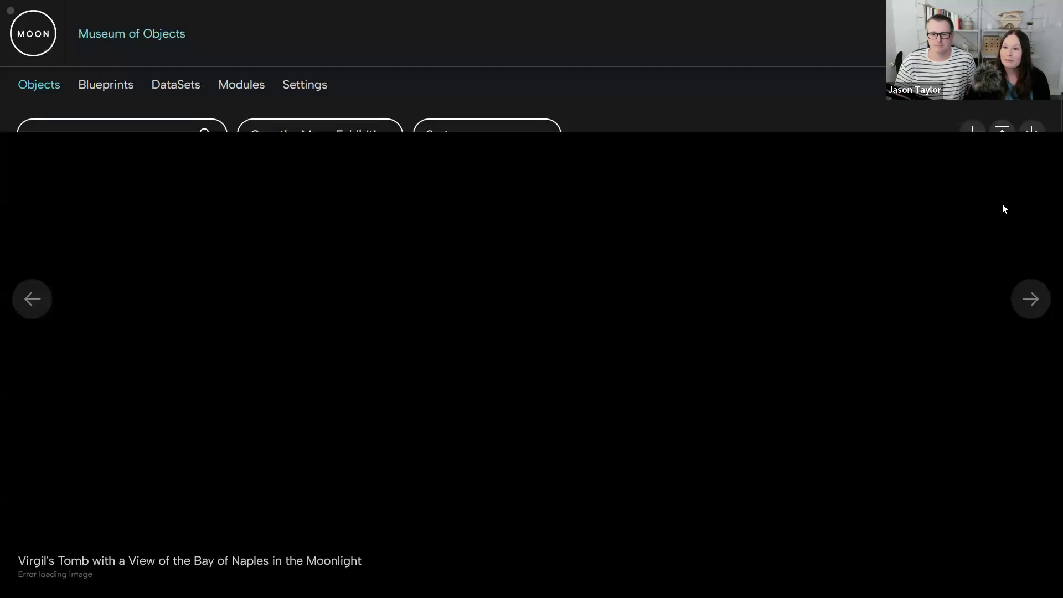
left_click(1028, 298)
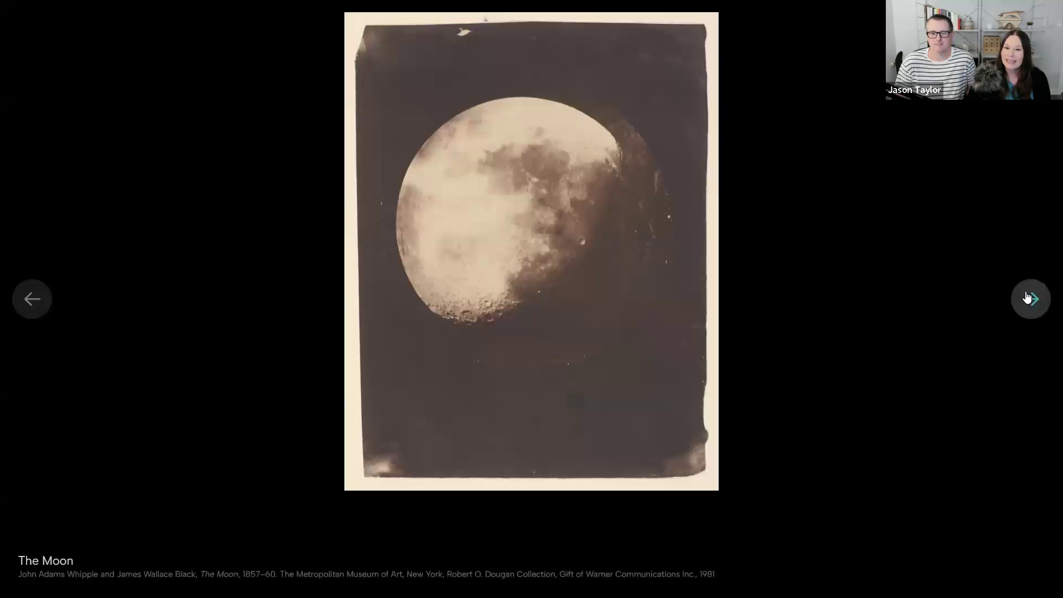
left_click(1030, 299)
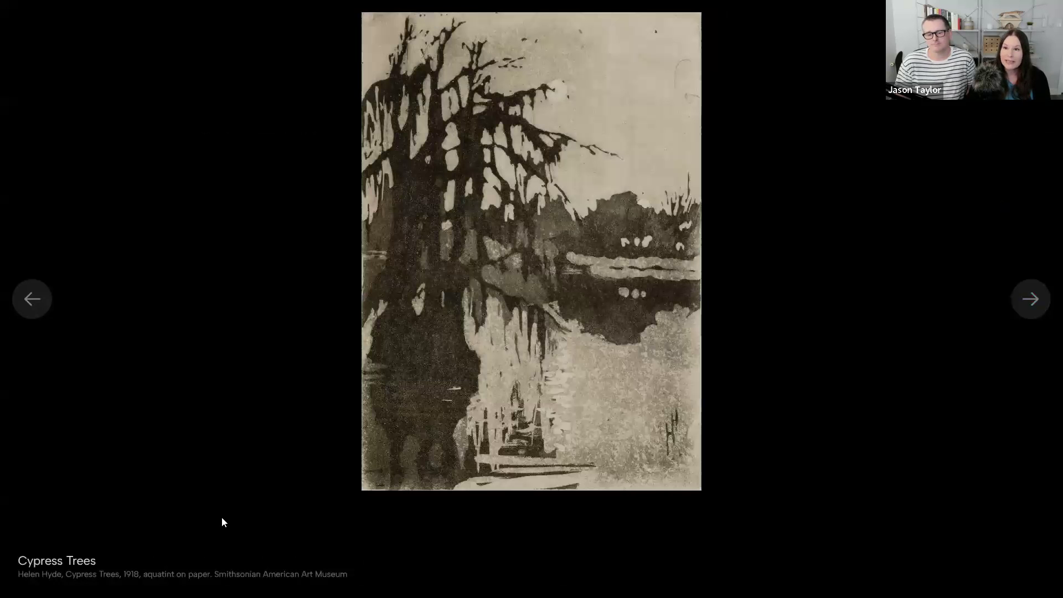
left_click(1029, 308)
left_click(1034, 307)
left_click(1035, 305)
left_click(1035, 304)
mouse_move(1041, 1)
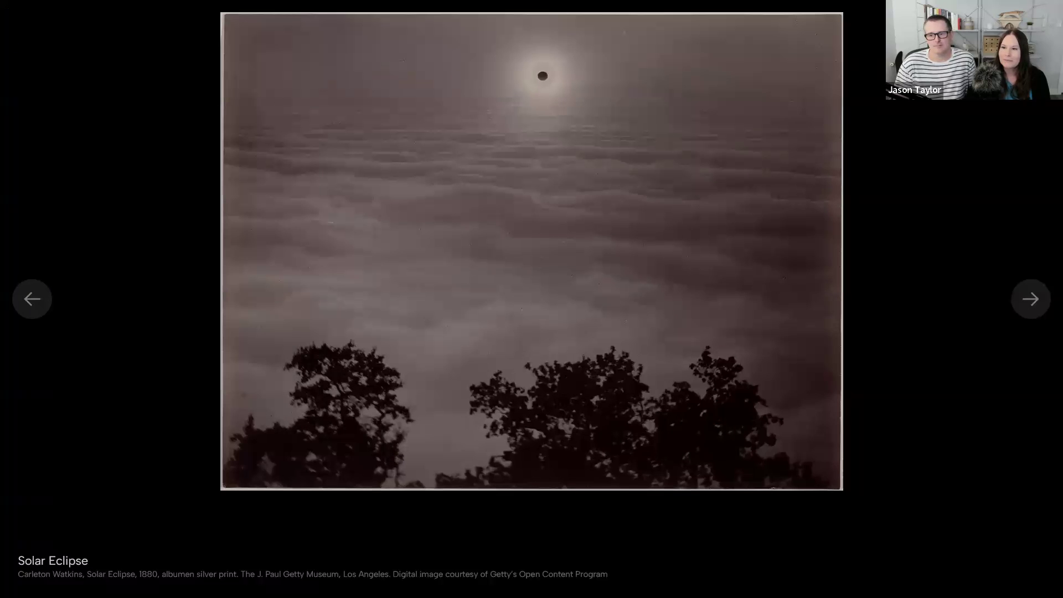
left_click(1045, 209)
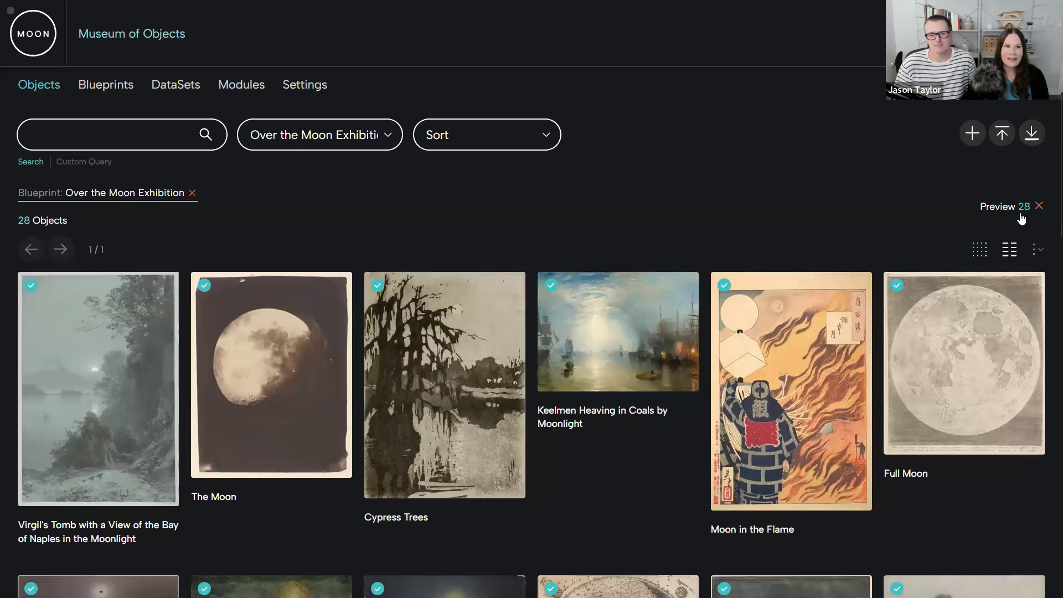
- Remove the Over the Moon Exhibition blueprint filter and clear the object selection
left_click(191, 192)
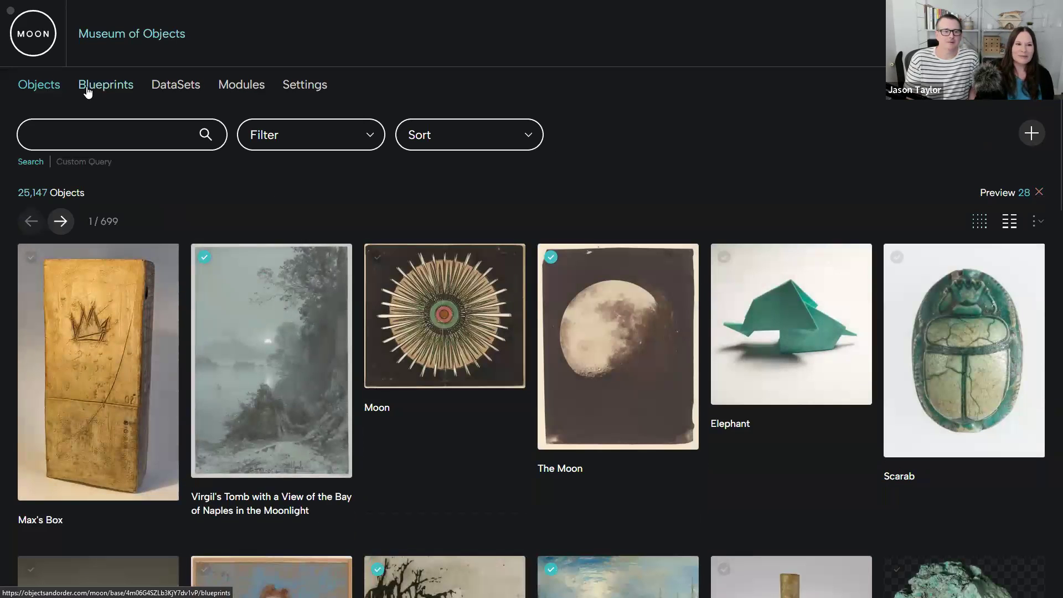
mouse_move(53, 37)
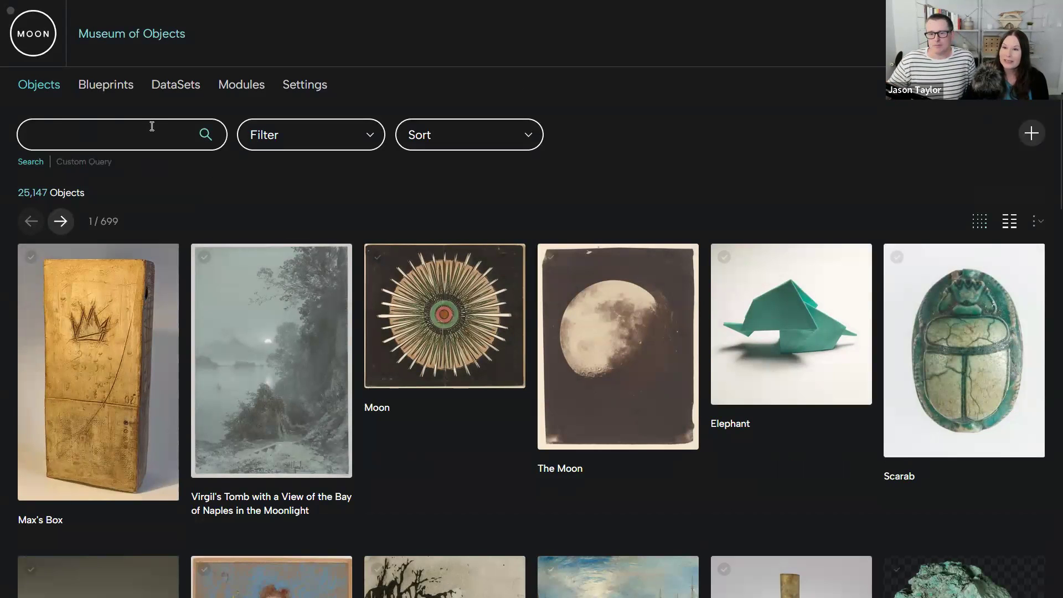
- Switch the objects search to a custom query and add three more filter rows
left_click(80, 163)
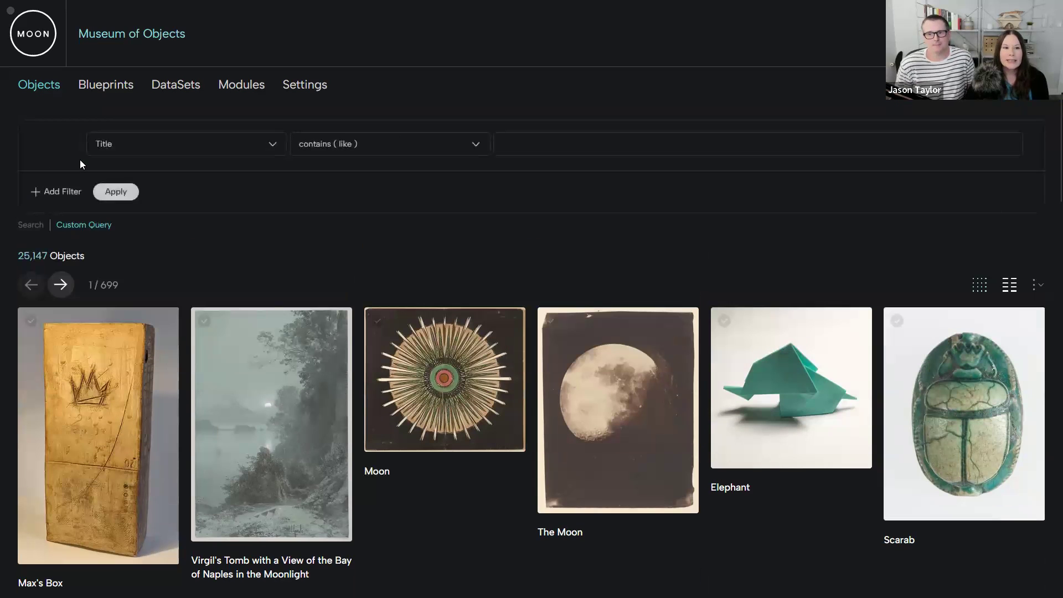
left_click(33, 191)
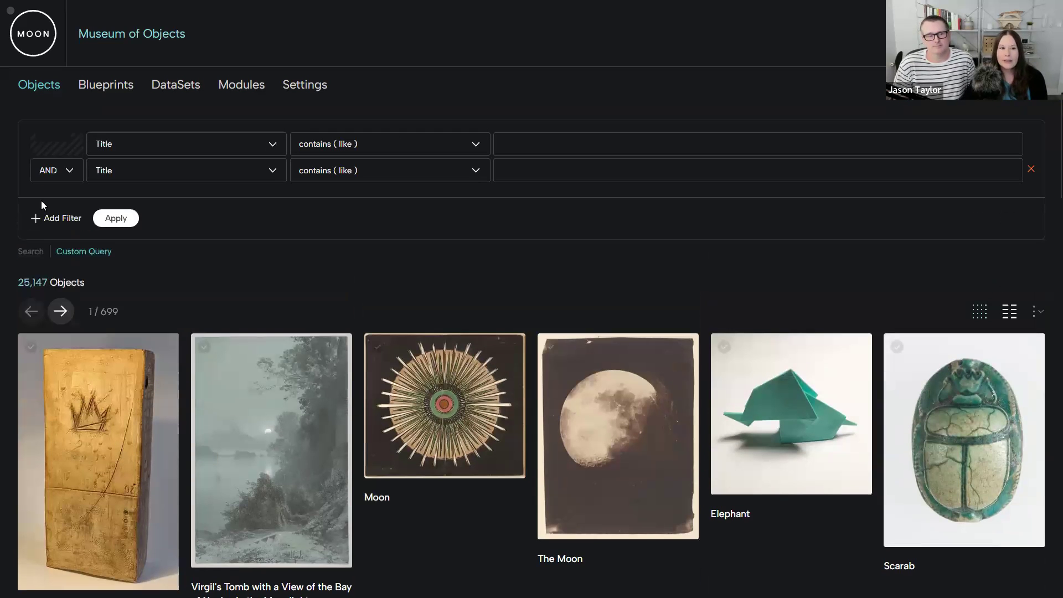
left_click(42, 218)
left_click(36, 247)
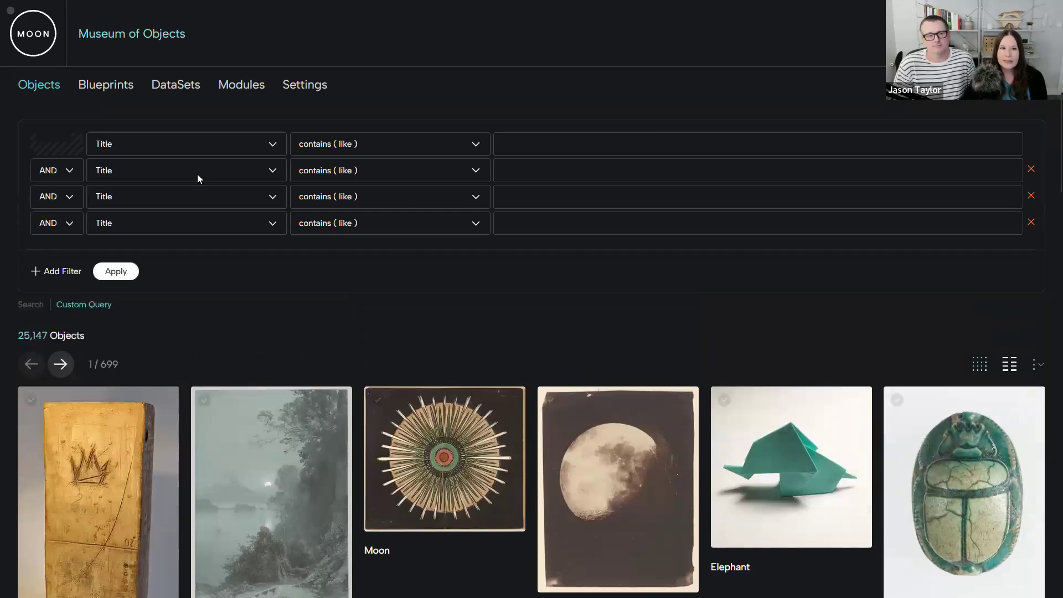
- Examine the field choices and value entry of the first custom query filter, and return to the standard search
left_click(251, 144)
left_click(384, 320)
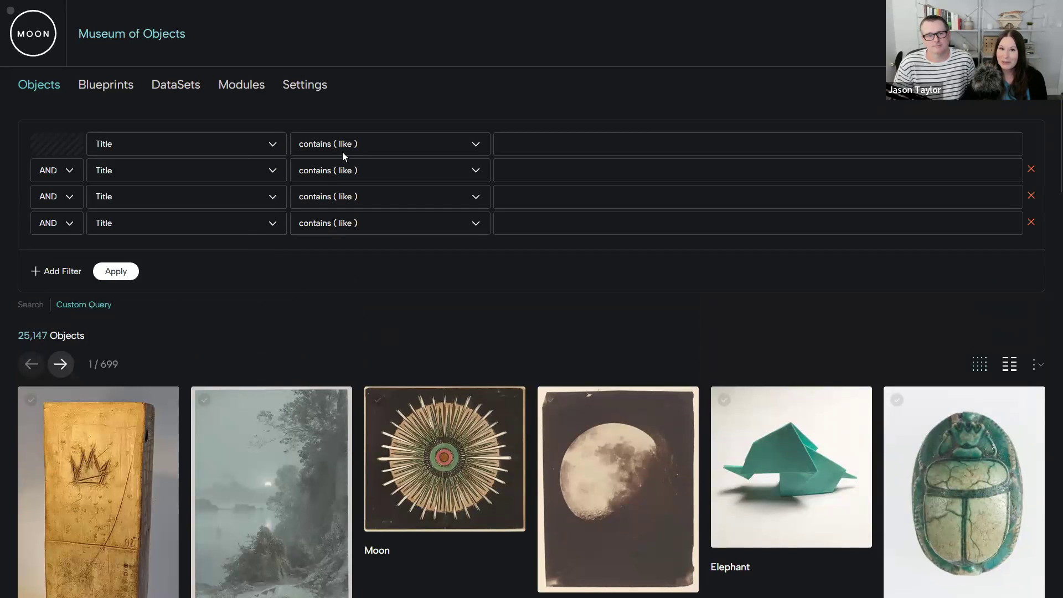
left_click(540, 142)
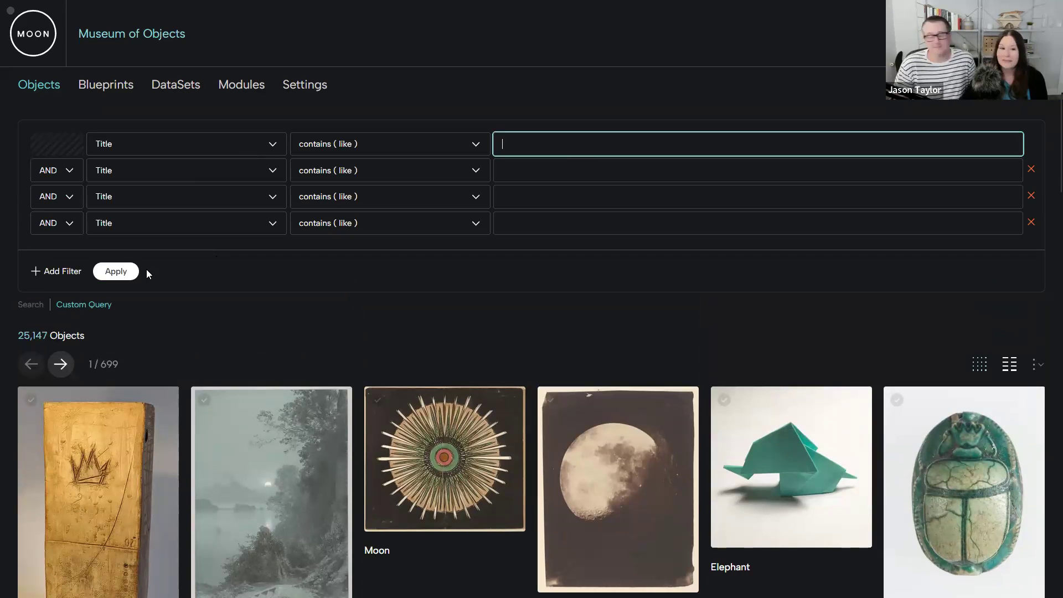
left_click(29, 306)
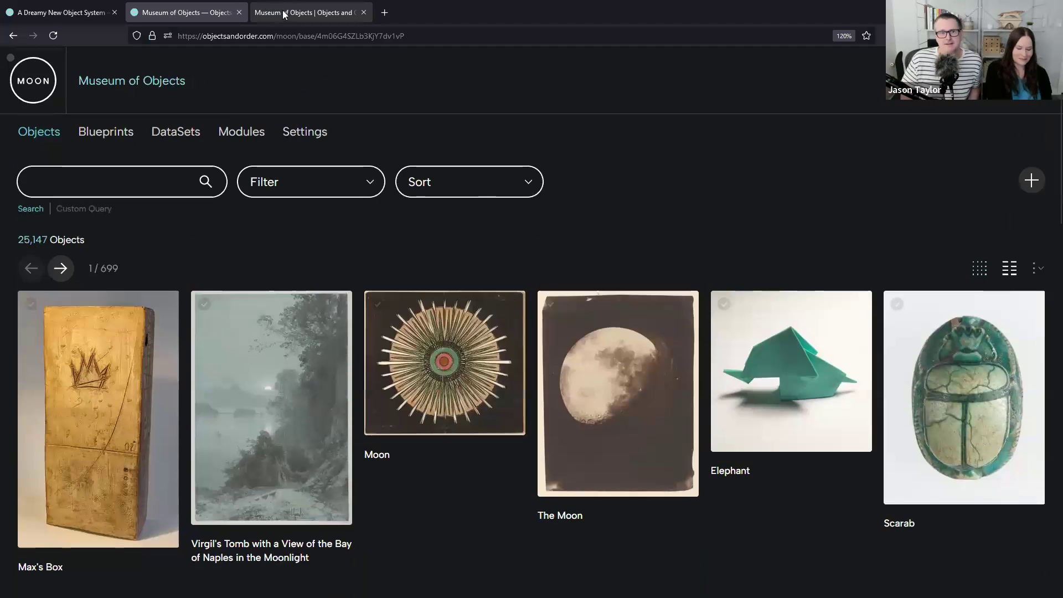
- Switch to the public Museum of Objects website and show its Collection Highlights page
left_click(283, 13)
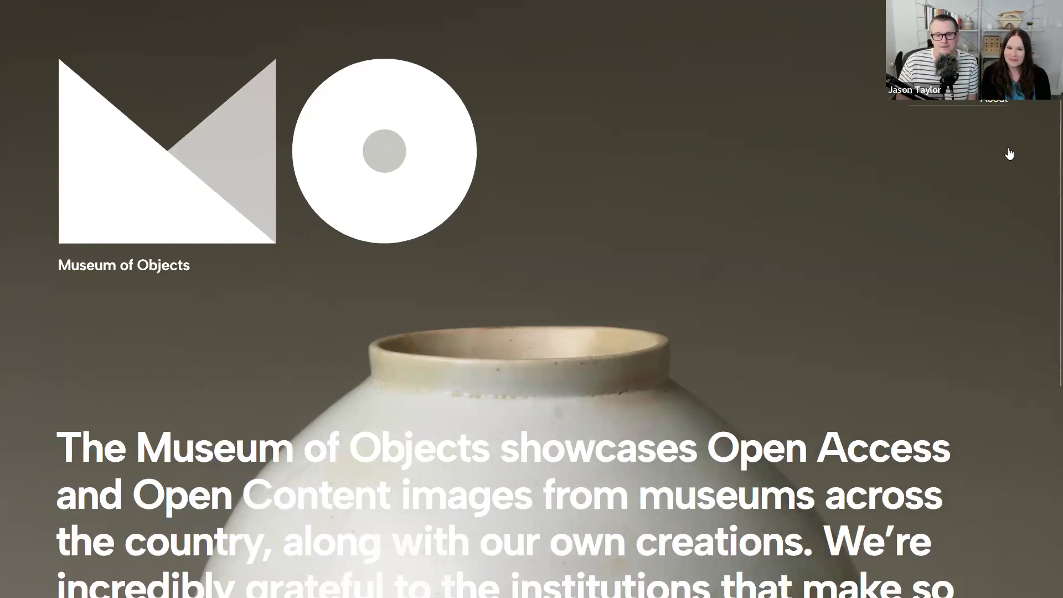
left_click(988, 58)
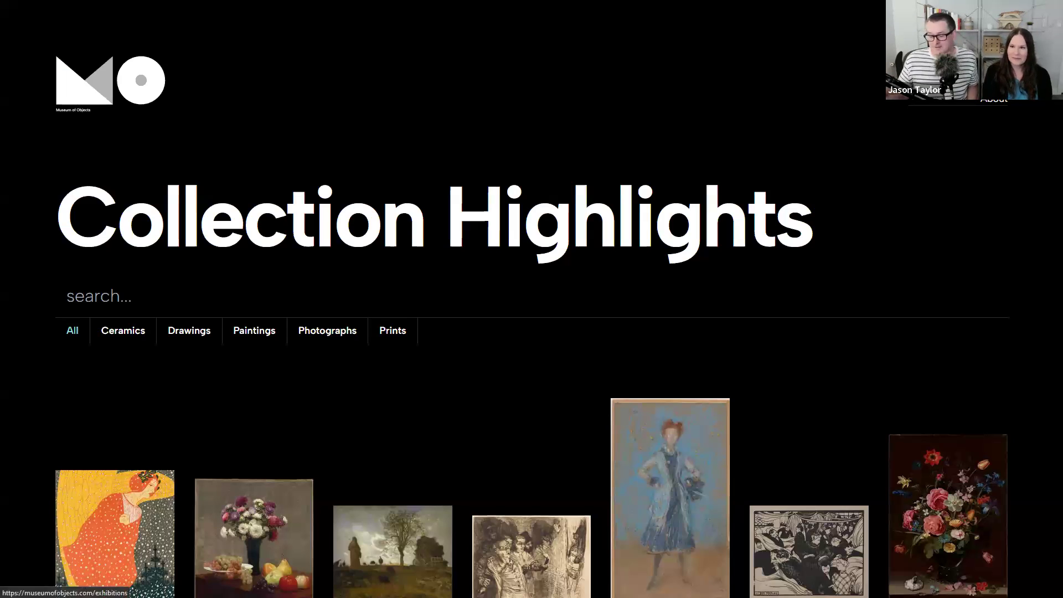
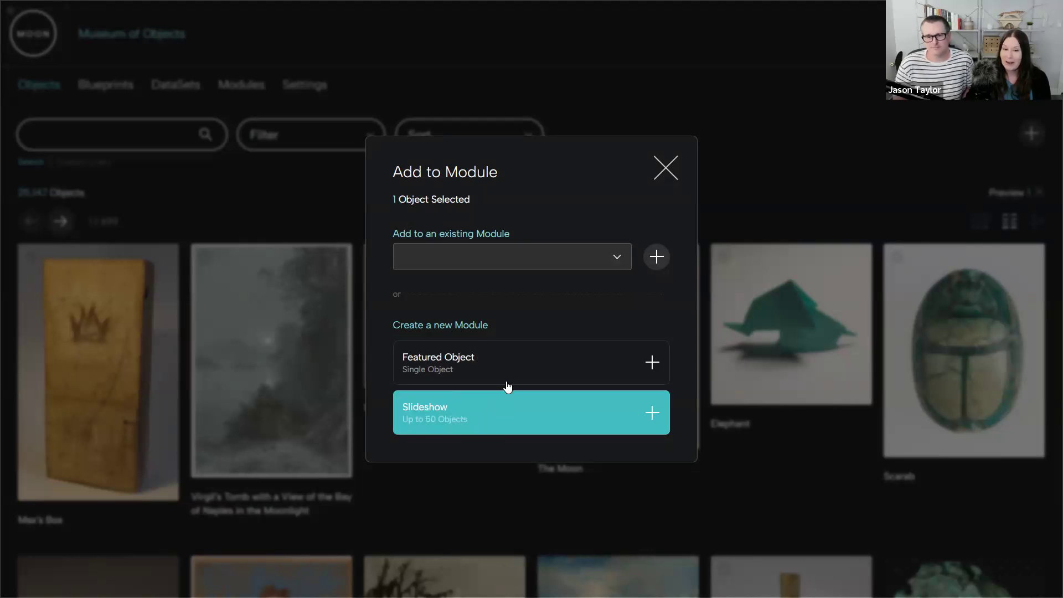
- Create a new Featured Object module from the selected object and open its title for editing
left_click(608, 361)
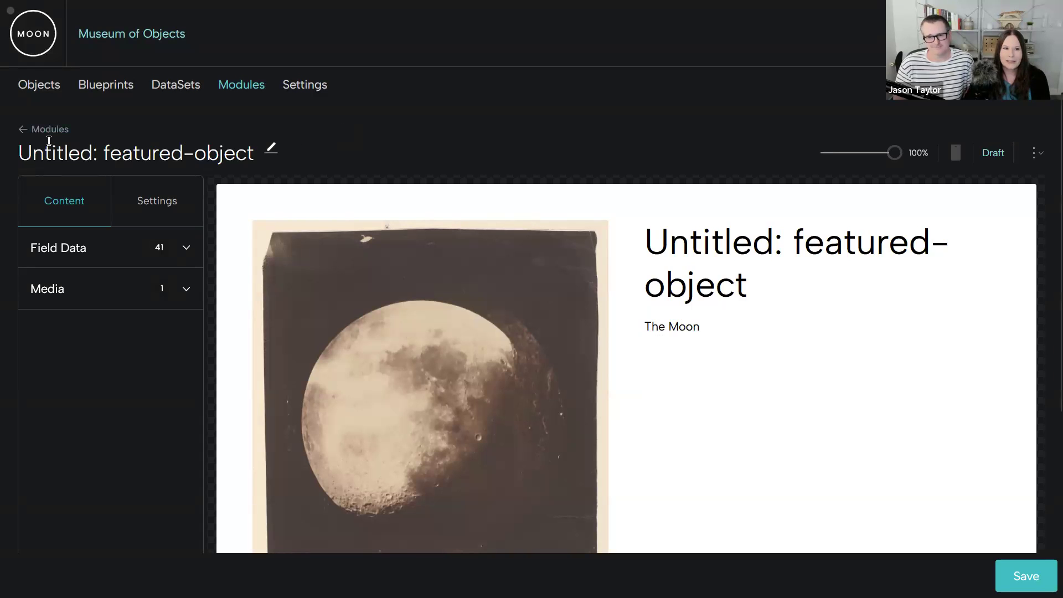
left_click(271, 148)
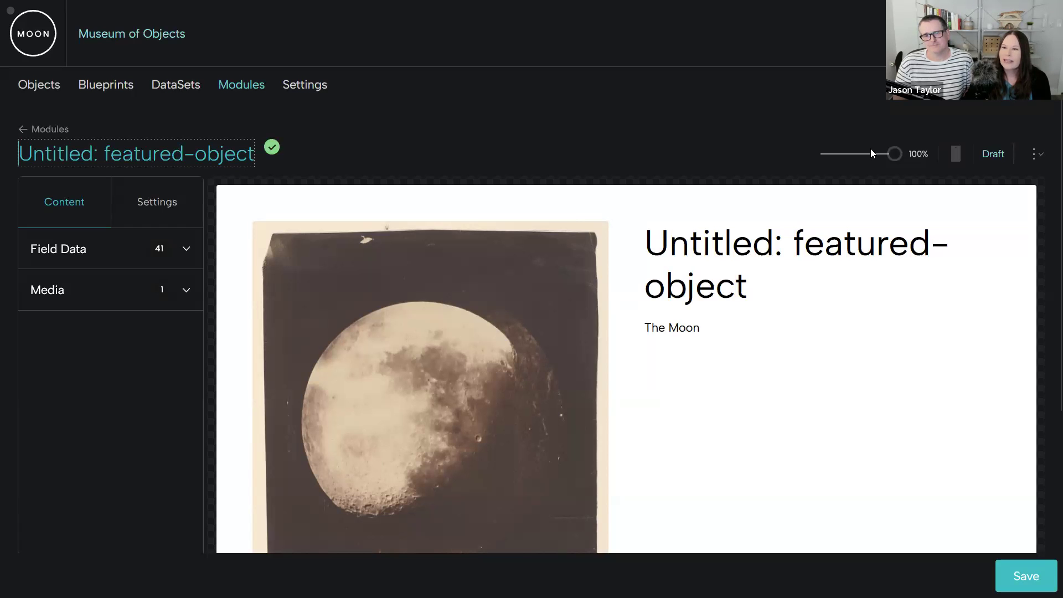
- Preview the featured object module in its narrow mobile layout and return to the desktop layout
mouse_move(894, 154)
left_mouse_down()
mouse_move(853, 155)
mouse_move(903, 153)
left_mouse_up()
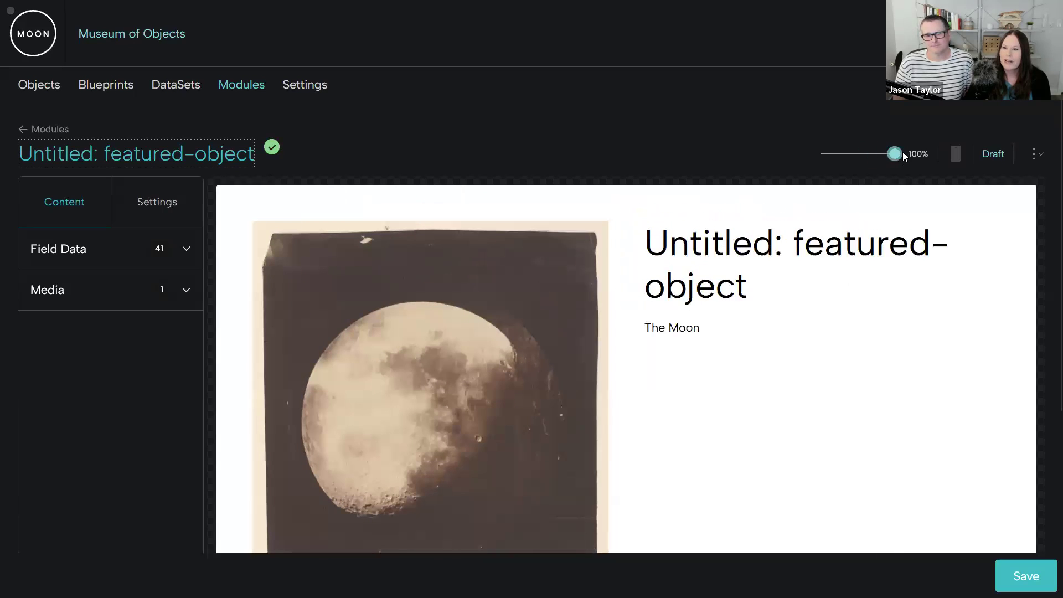
left_click(958, 157)
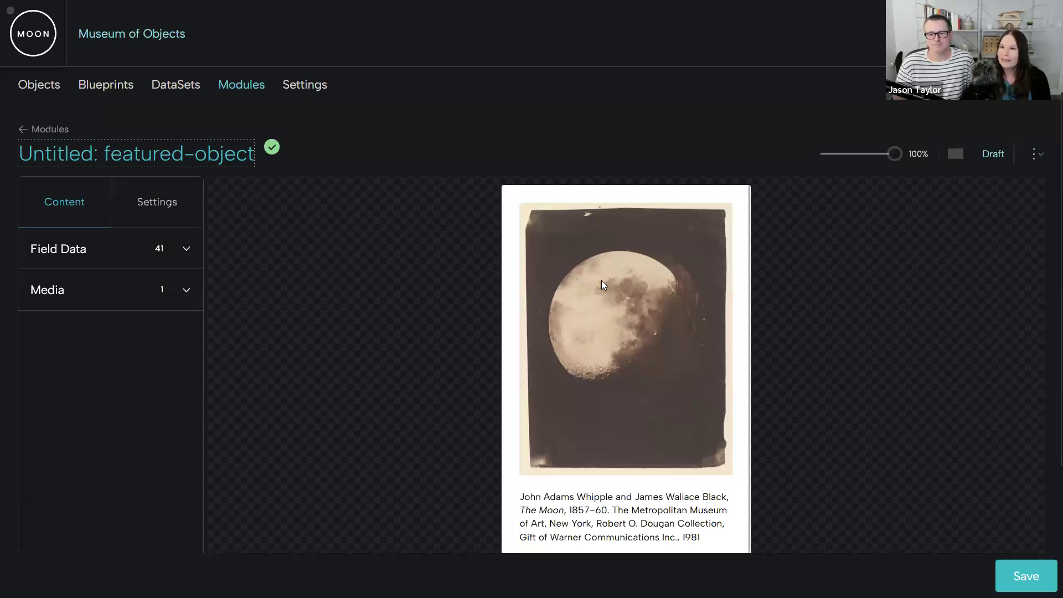
left_click(956, 153)
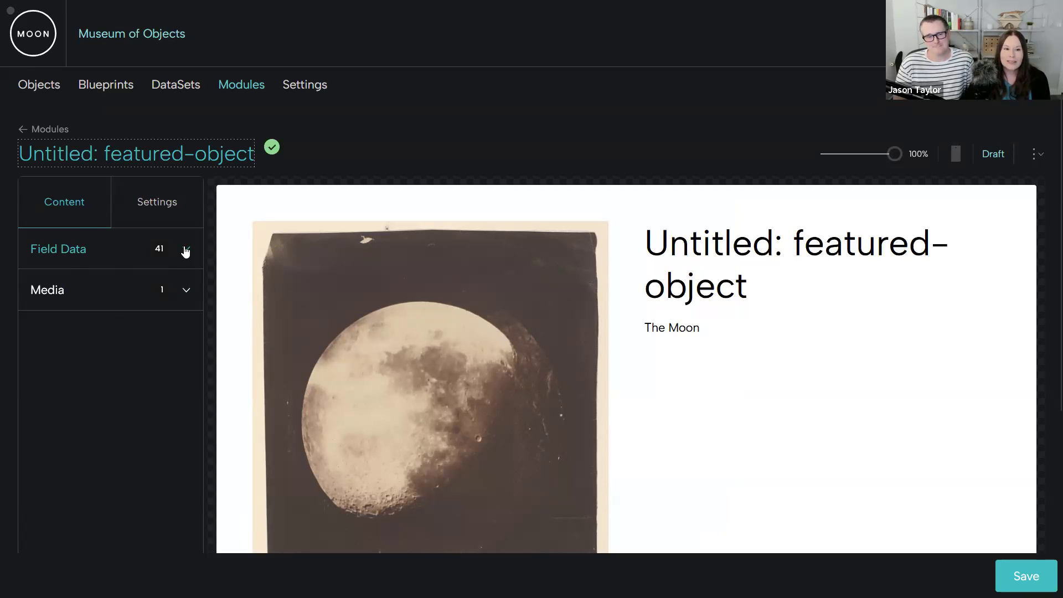
- Show the Additional Artist, Artist, Date and Credit Line fields in the module
left_click(186, 250)
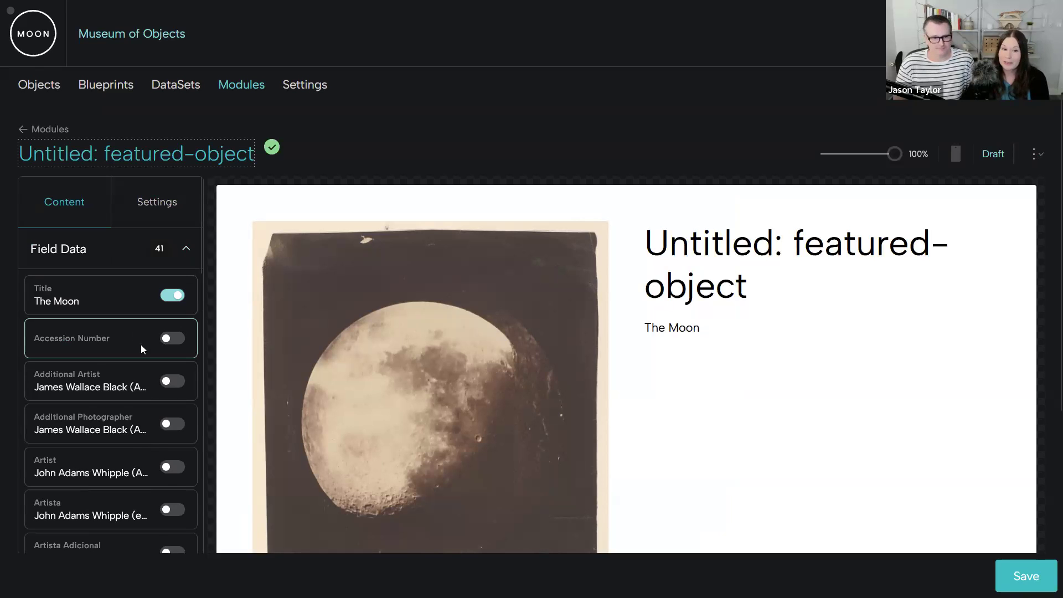
scroll(141, 344, "down", 2)
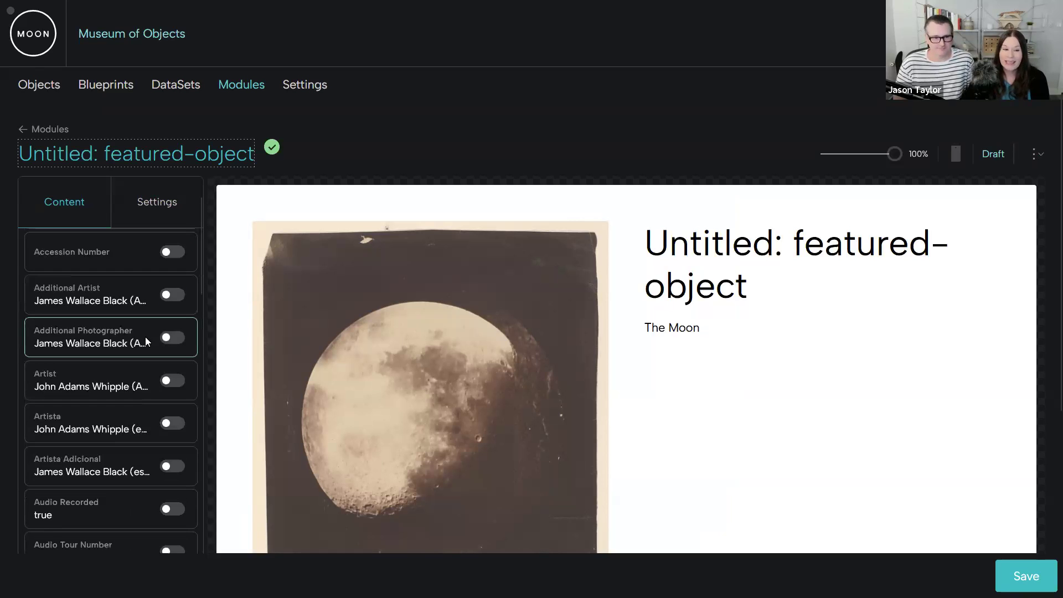
left_click(166, 297)
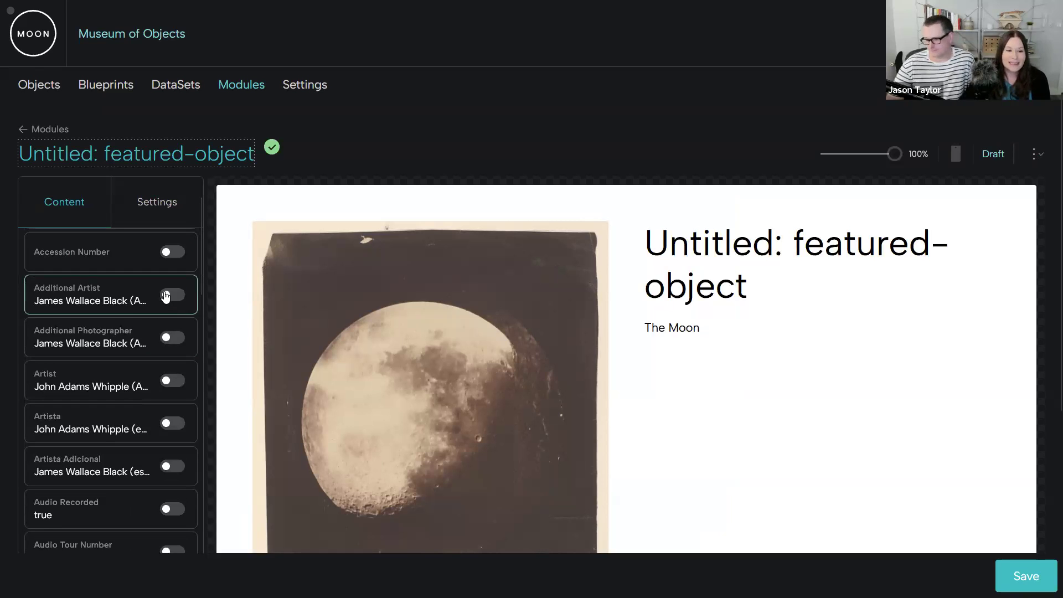
left_click(166, 379)
scroll(159, 380, "down", 5)
scroll(157, 377, "down", 2)
left_click(168, 371)
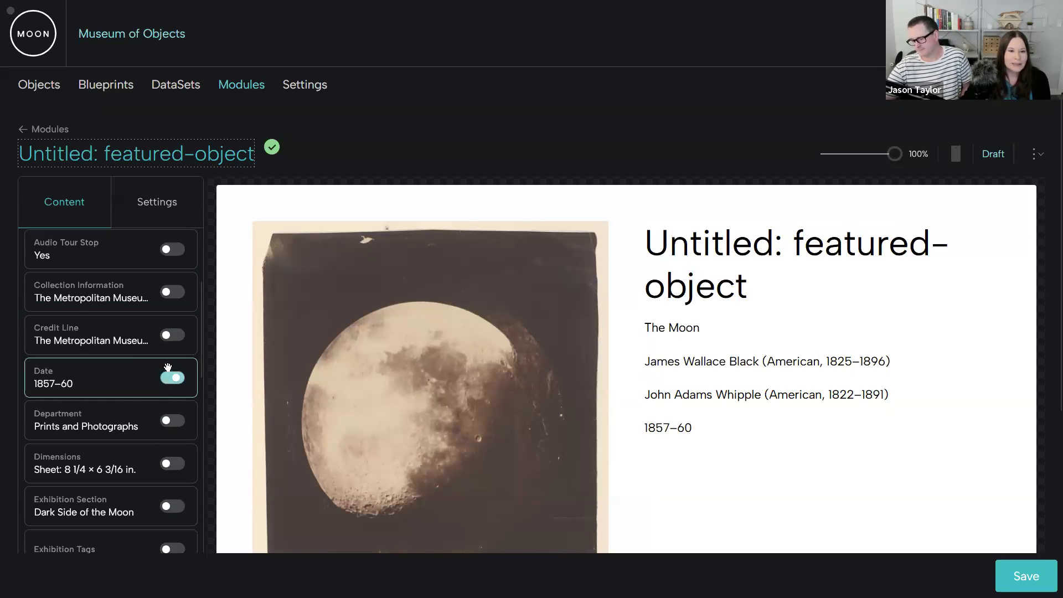
left_click(172, 335)
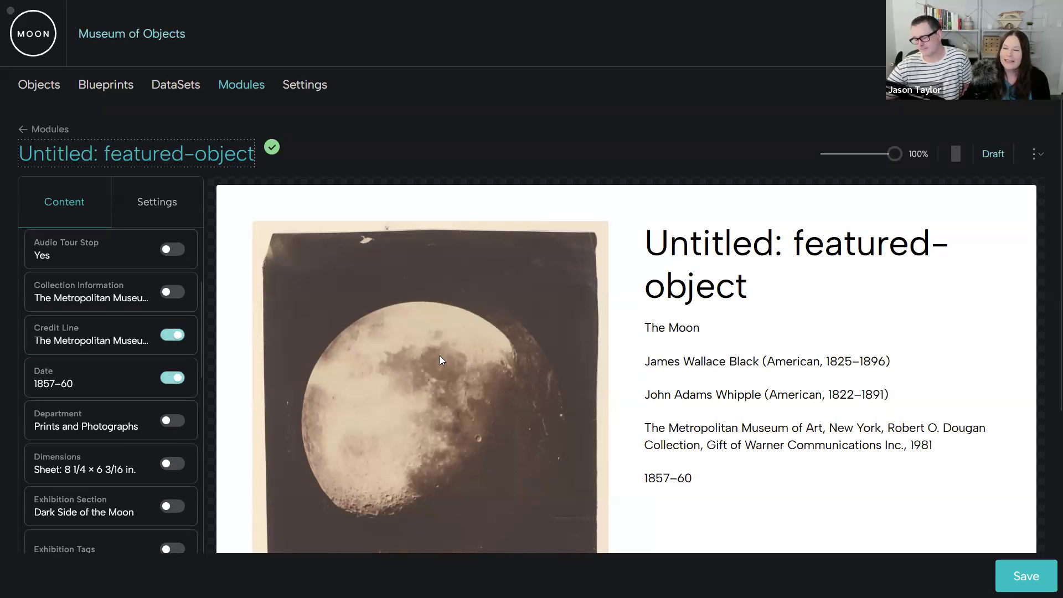
- Reorder the field data so that Date comes before Credit Line, and collapse the field list
left_click_drag(107, 378, 113, 339)
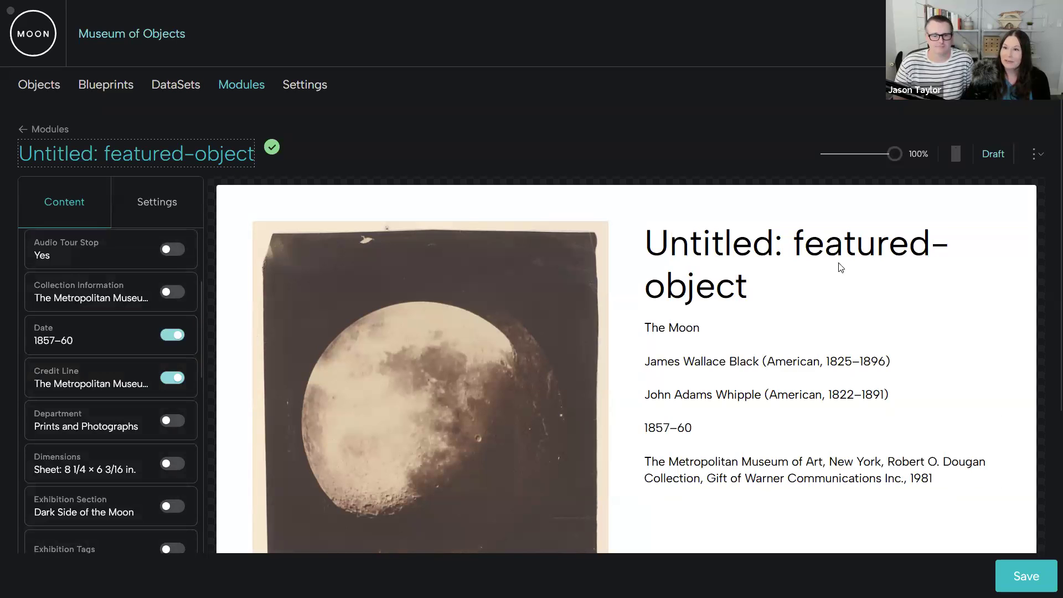
mouse_move(668, 428)
left_mouse_down()
mouse_move(668, 368)
mouse_move(674, 449)
left_mouse_up()
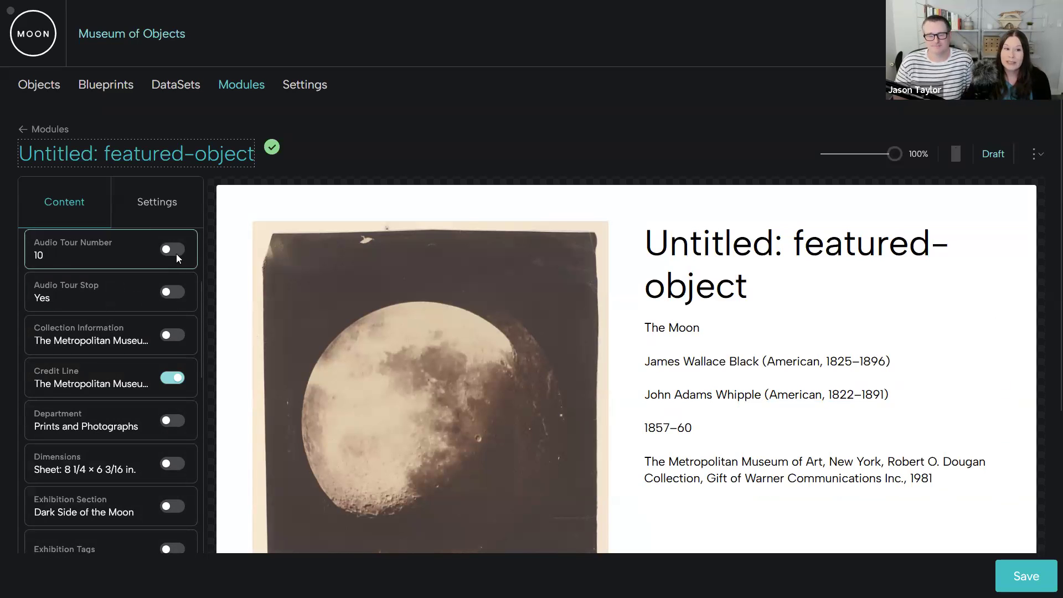
scroll(164, 268, "up", 6)
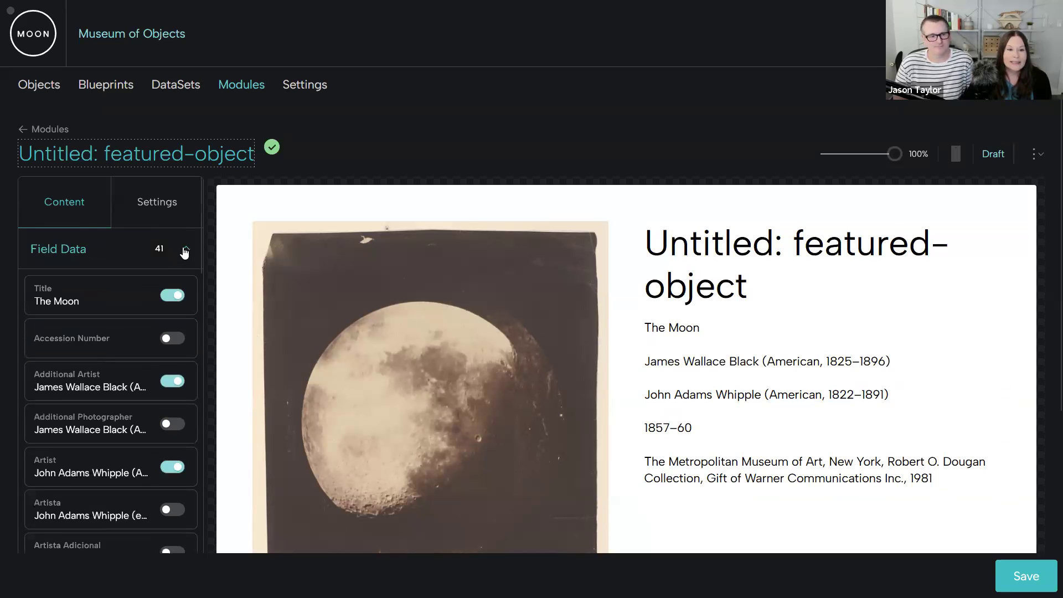
left_click(185, 249)
- Include the media files moon_detail.jpg and moon_zoom.mp4 in the module
left_click(187, 289)
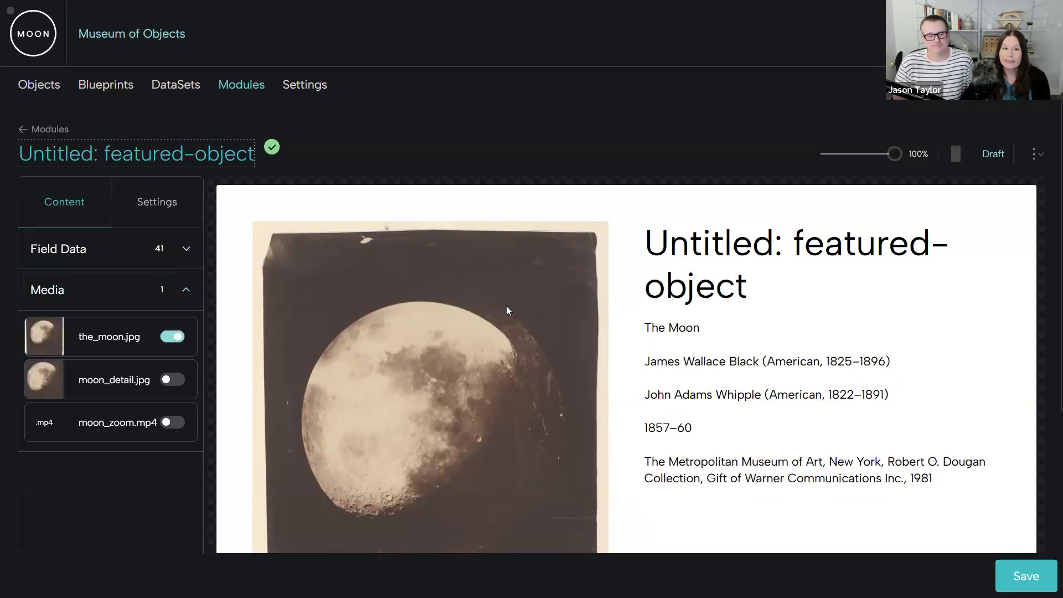
scroll(504, 305, "down", 3)
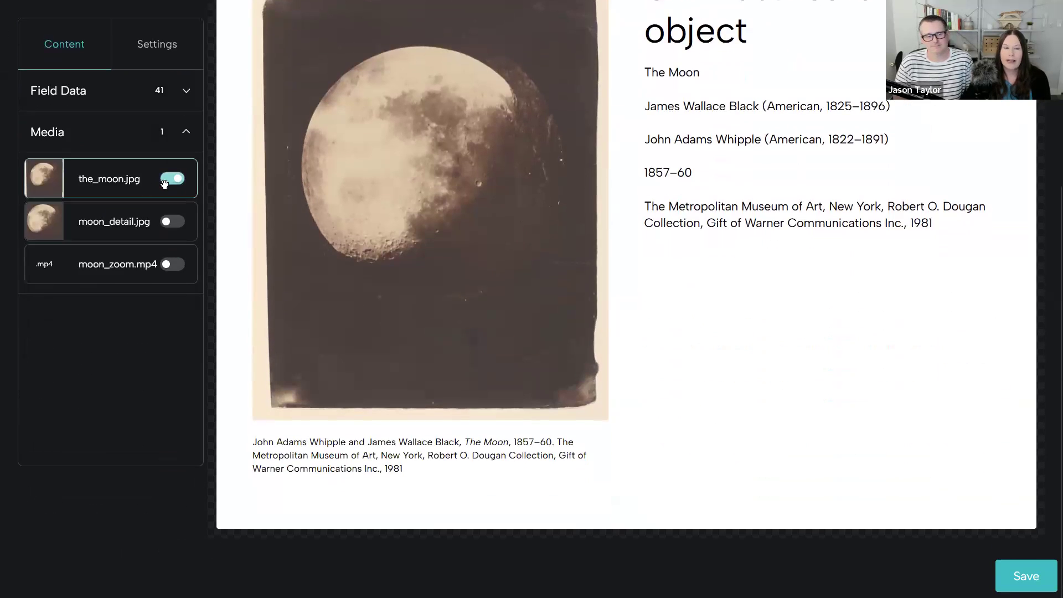
left_click(172, 224)
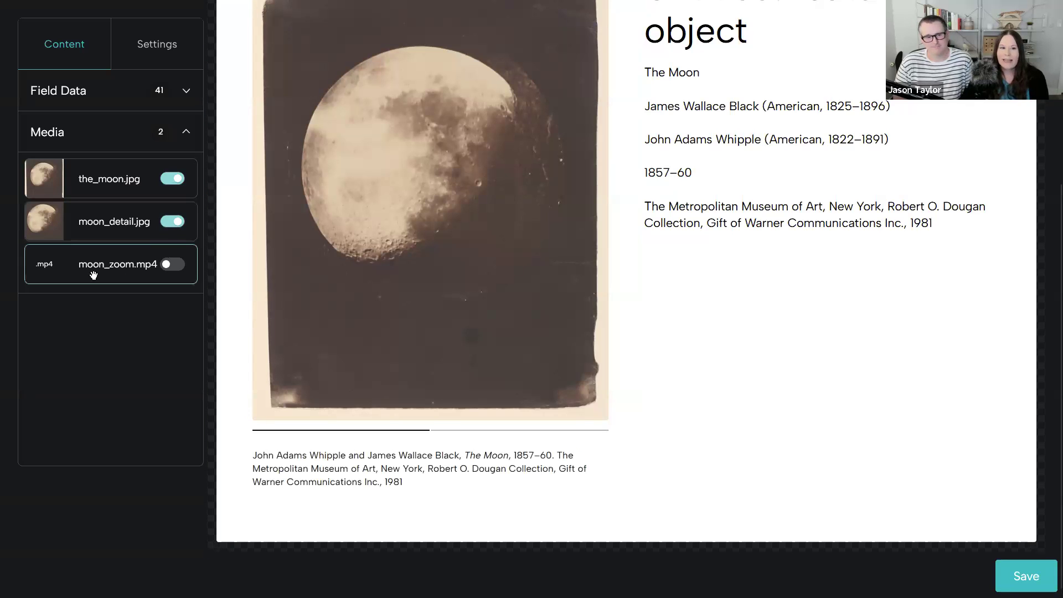
left_click(168, 267)
mouse_move(104, 267)
left_mouse_down()
mouse_move(104, 233)
mouse_move(110, 277)
left_mouse_up()
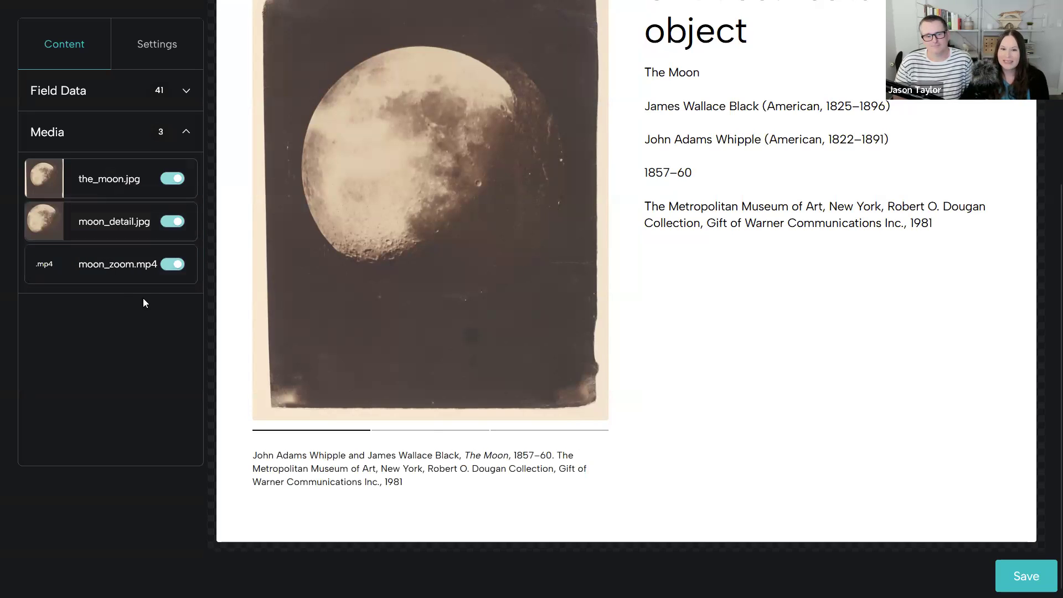
- Page through the detail image and the video in the module preview and return to the first image
left_click(408, 431)
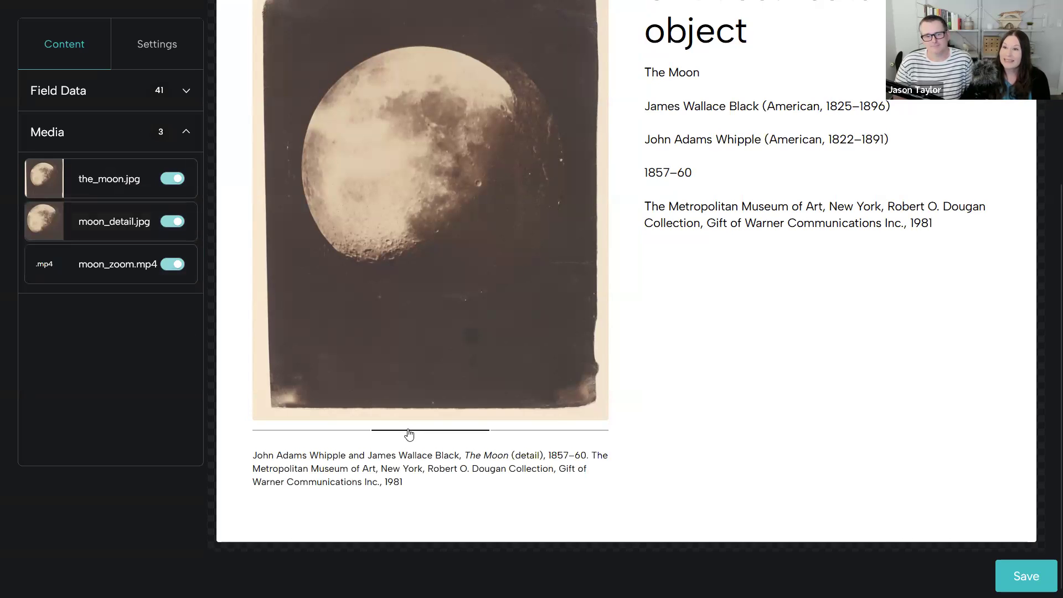
left_click(542, 431)
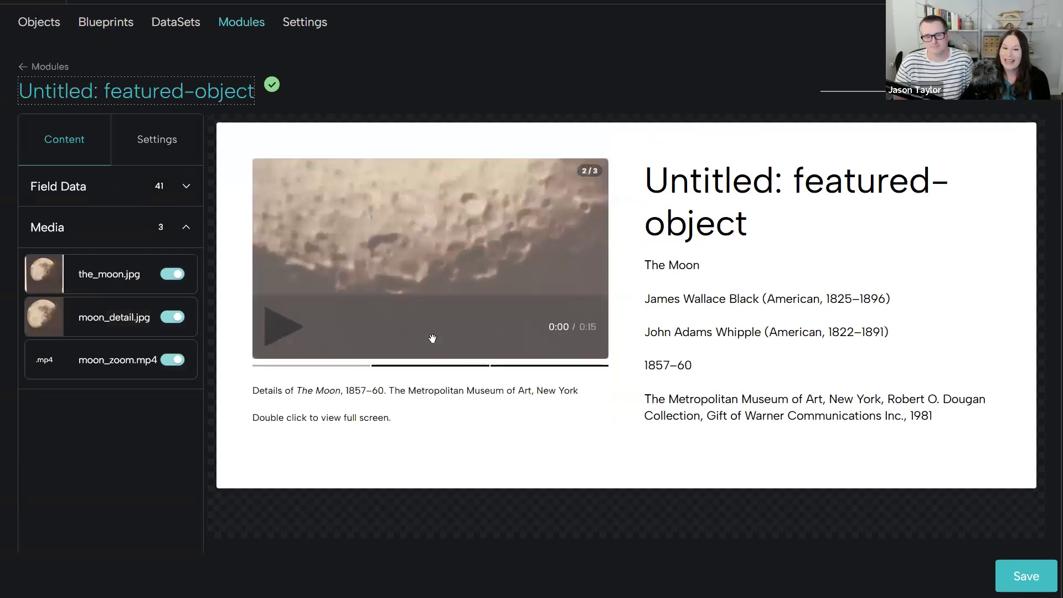
left_click(307, 369)
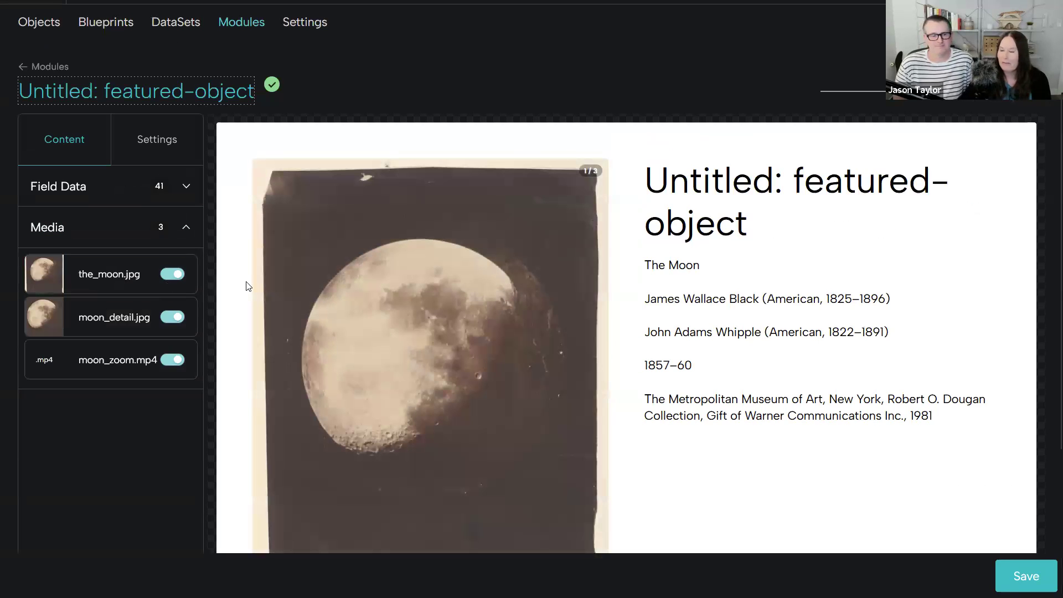
scroll(102, 325, "up", 1)
scroll(103, 324, "up", 1)
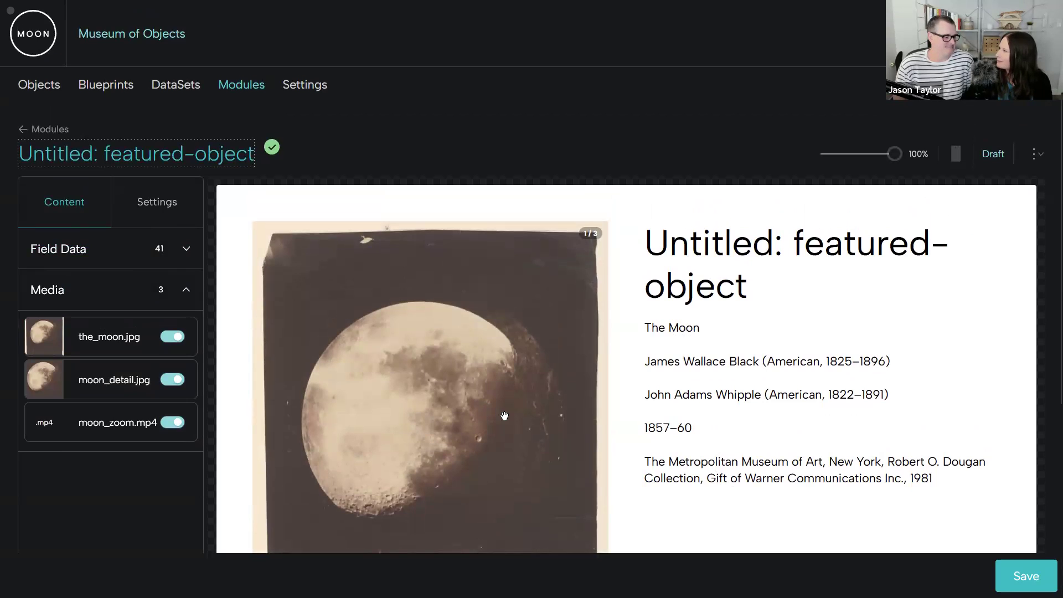
- Widen the column gap in the module's layout settings and set the padding to about 3.89
left_click(166, 206)
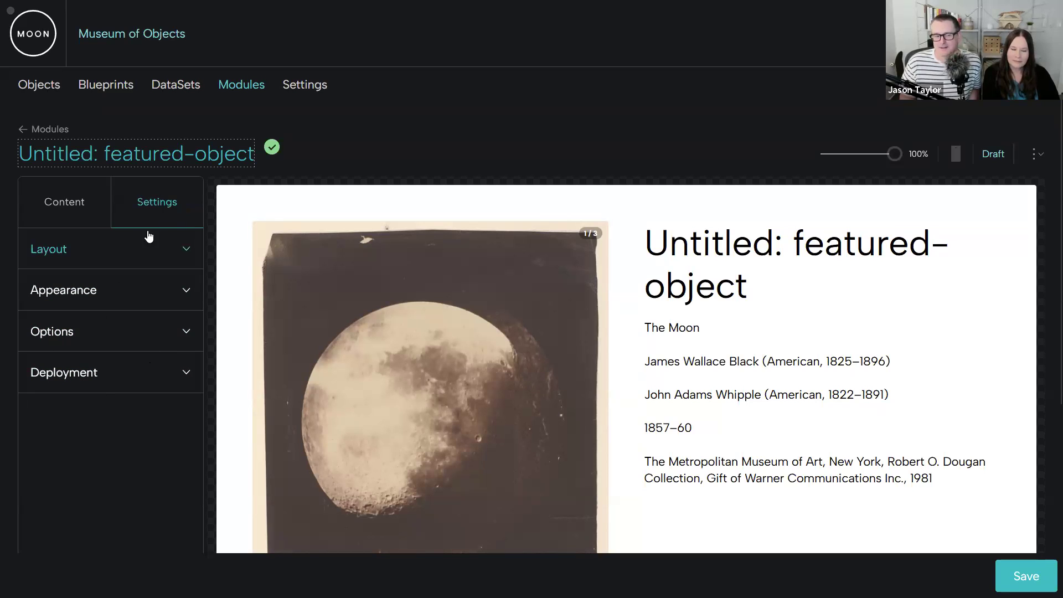
left_click(156, 250)
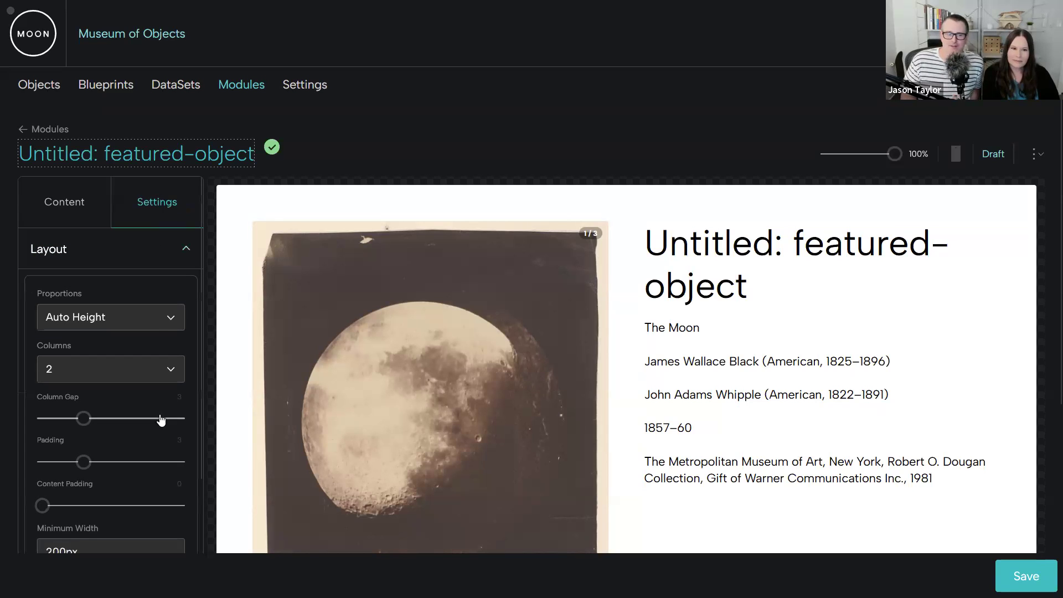
left_click(155, 321)
left_click(150, 318)
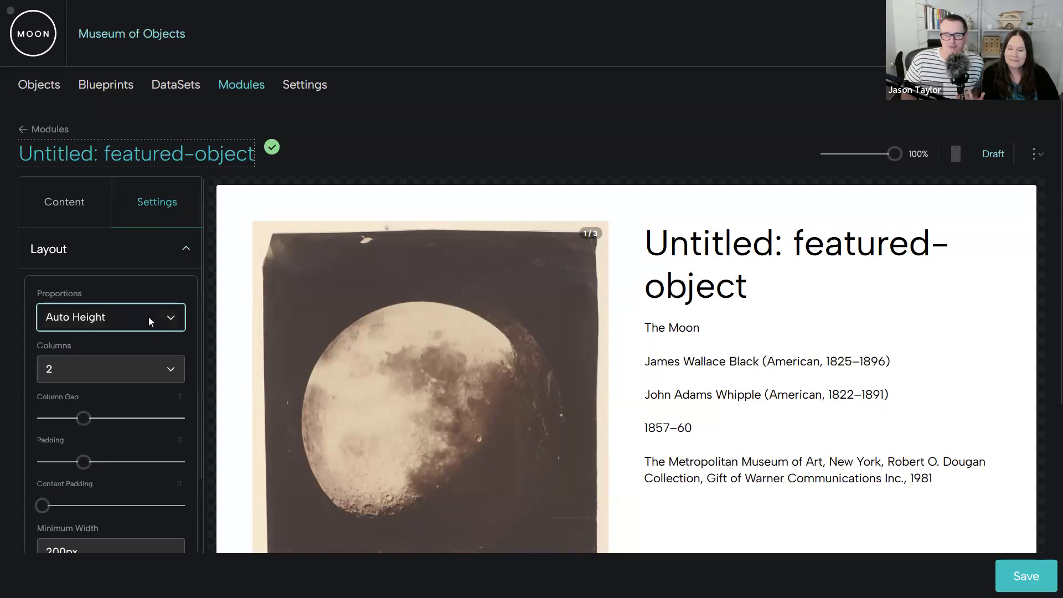
left_click_drag(85, 419, 115, 424)
mouse_move(83, 462)
left_mouse_down()
mouse_move(159, 463)
mouse_move(96, 462)
left_mouse_up()
- Set the module's background colour to dark grey #5b5b5b in the appearance settings
scroll(129, 427, "down", 3)
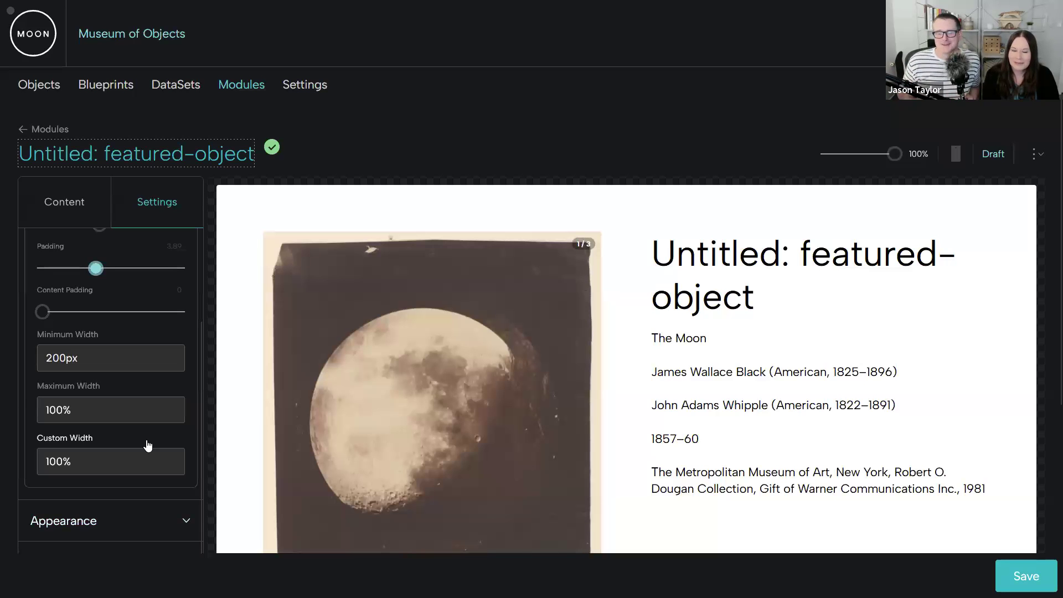
scroll(148, 446, "down", 3)
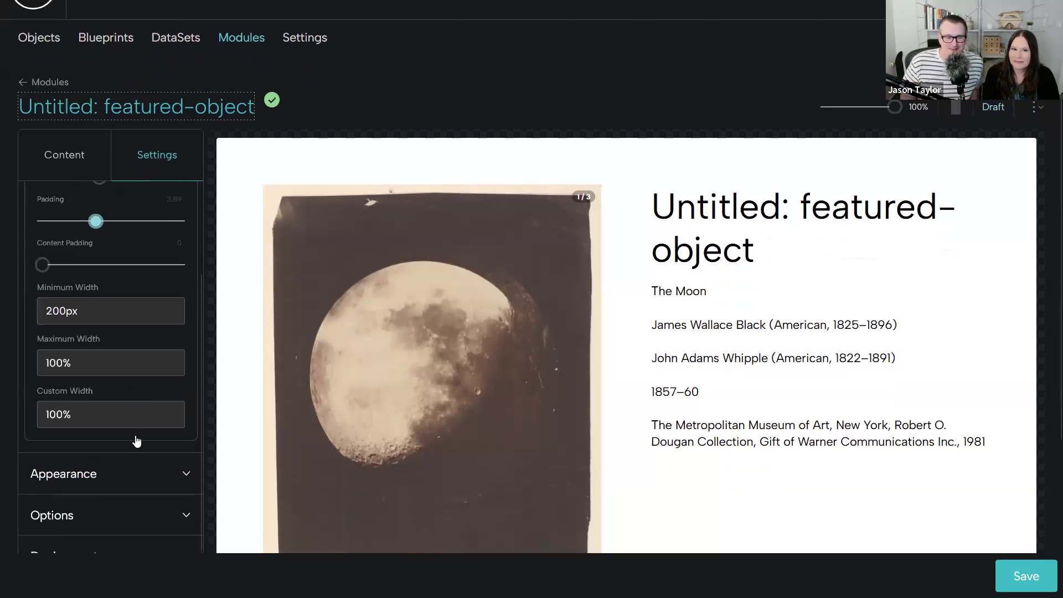
left_click(150, 381)
scroll(151, 386, "down", 5)
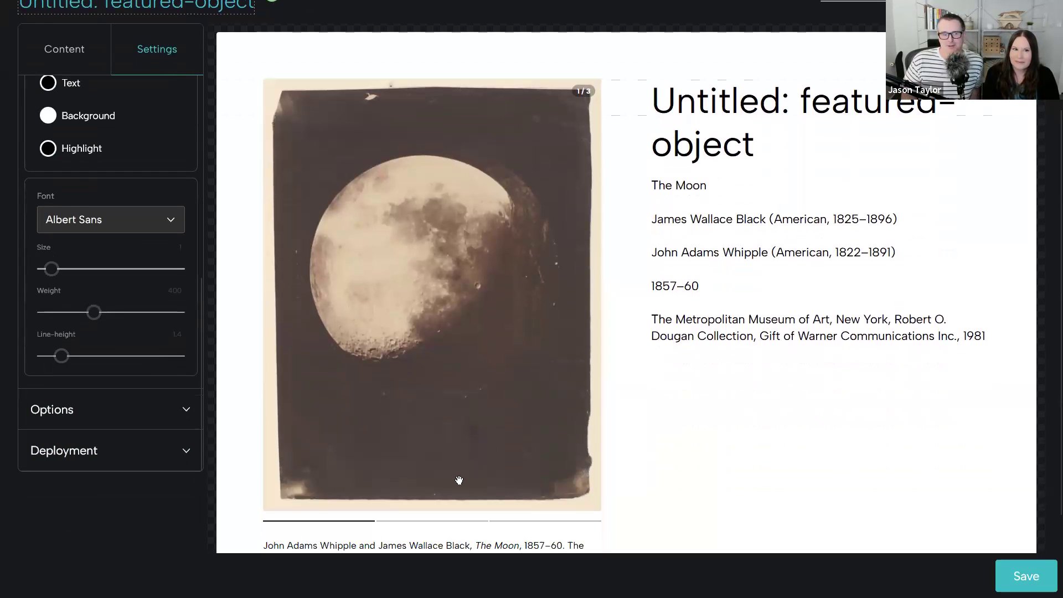
scroll(377, 364, "up", 3)
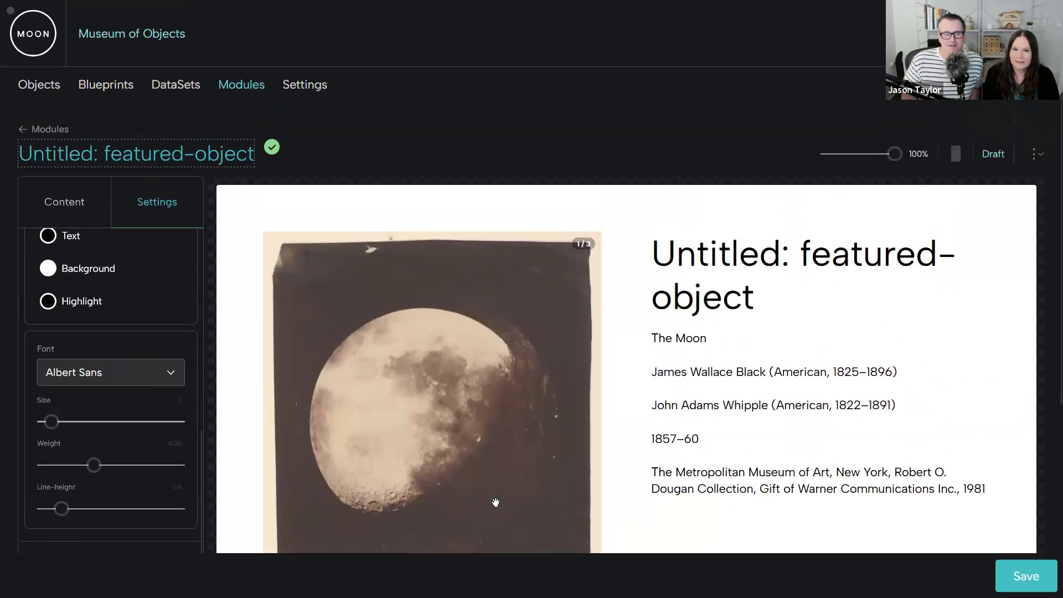
left_click(39, 272)
mouse_move(84, 343)
left_mouse_down()
mouse_move(25, 350)
mouse_move(24, 339)
left_mouse_up()
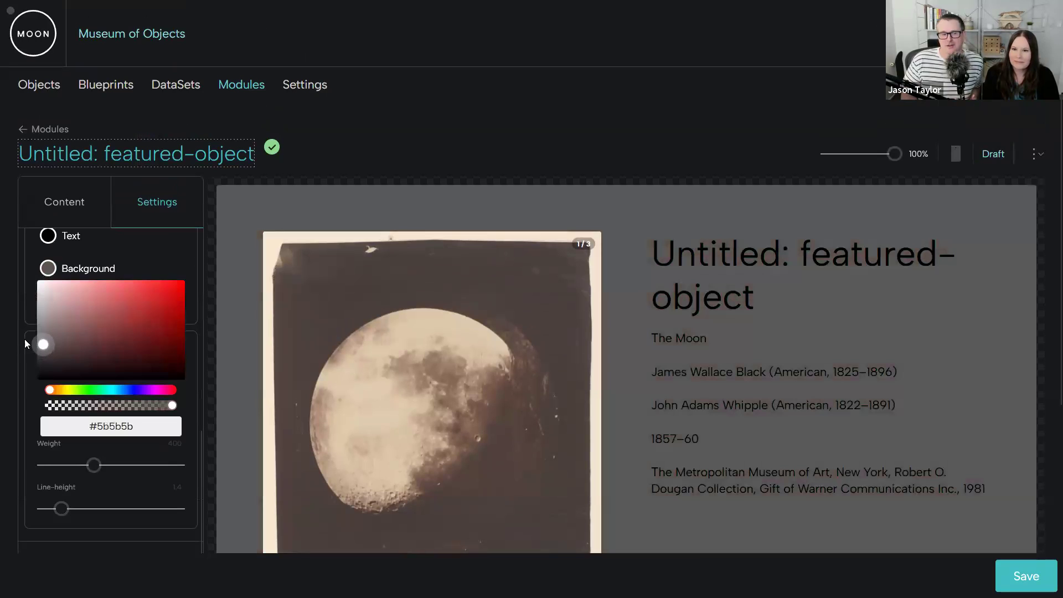
- Set the module's text colour to white and its highlight colour to cyan #00ffff
left_click(48, 238)
left_click_drag(50, 259, 19, 223)
left_click(196, 325)
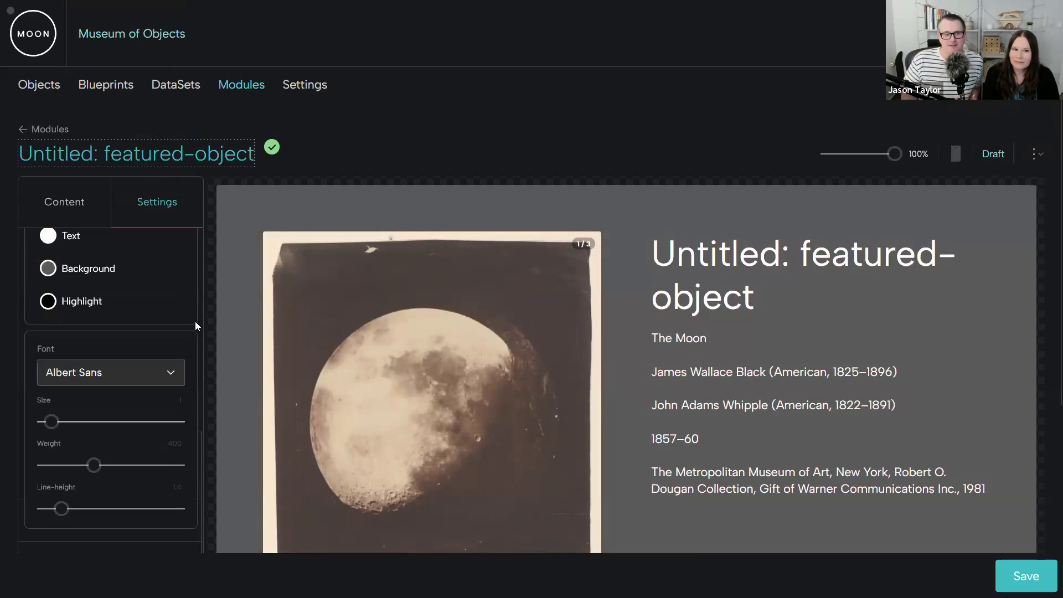
left_click(47, 300)
mouse_move(105, 424)
left_mouse_down()
mouse_move(120, 426)
mouse_move(111, 423)
left_mouse_up()
left_click_drag(134, 327, 197, 301)
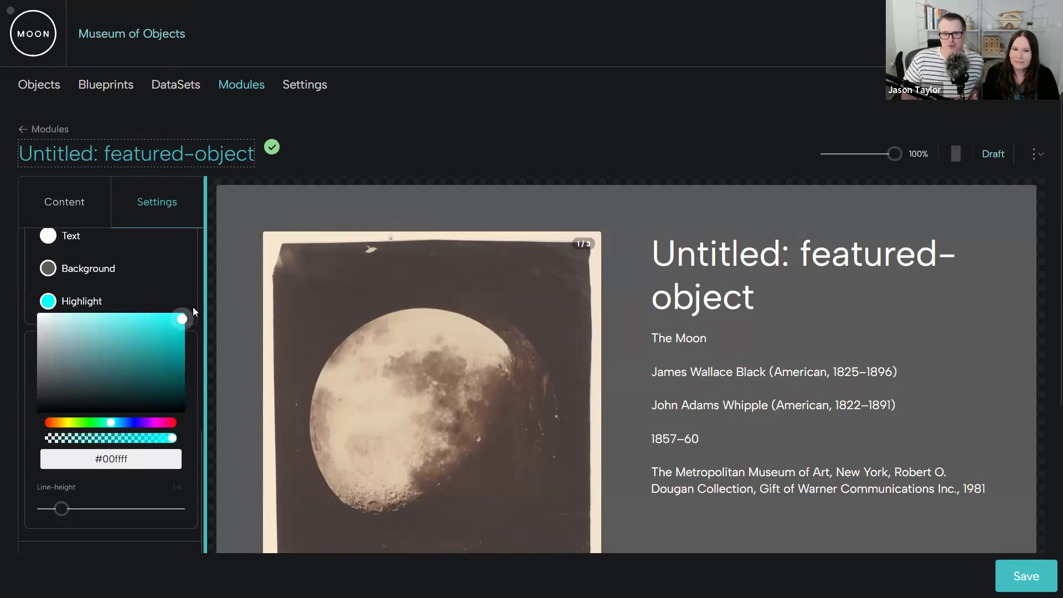
- Go to the moon video in the module preview, view it full screen and return to the editor
scroll(573, 283, "down", 4)
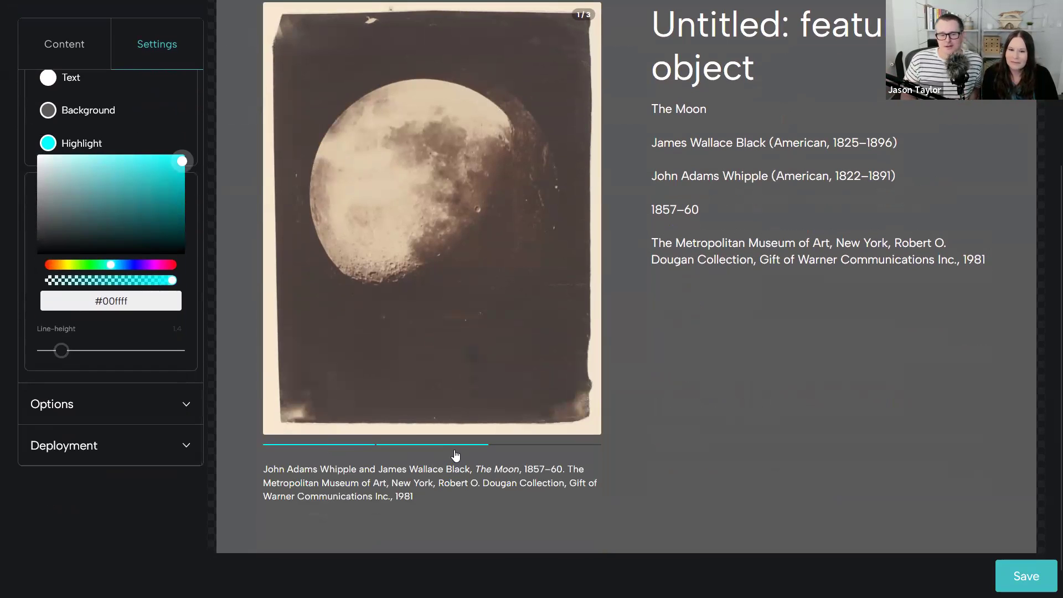
left_click(456, 451)
left_click(534, 410)
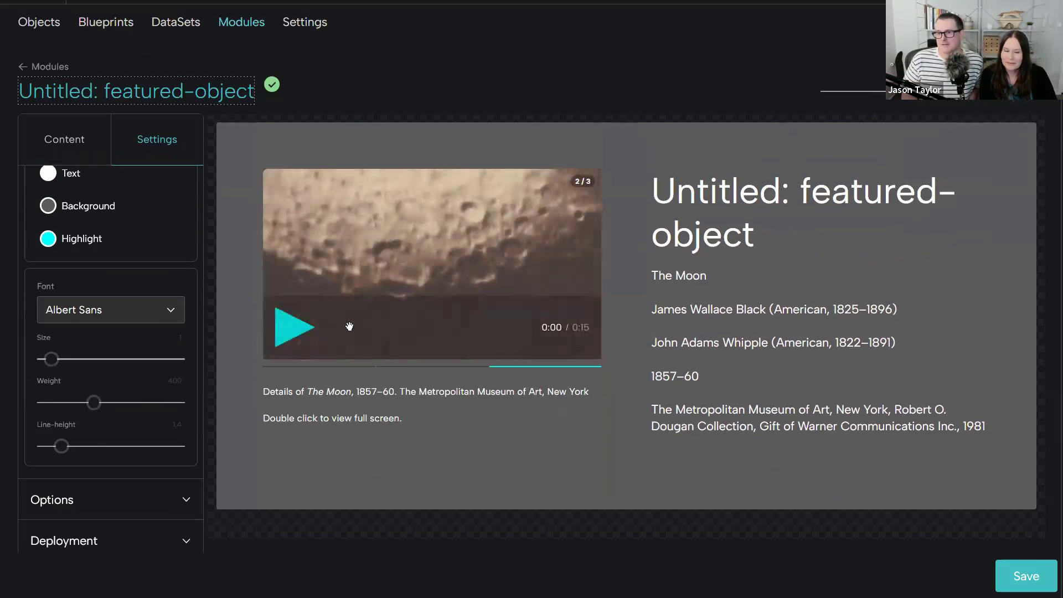
left_click_drag(297, 261, 473, 254)
double_click(472, 254)
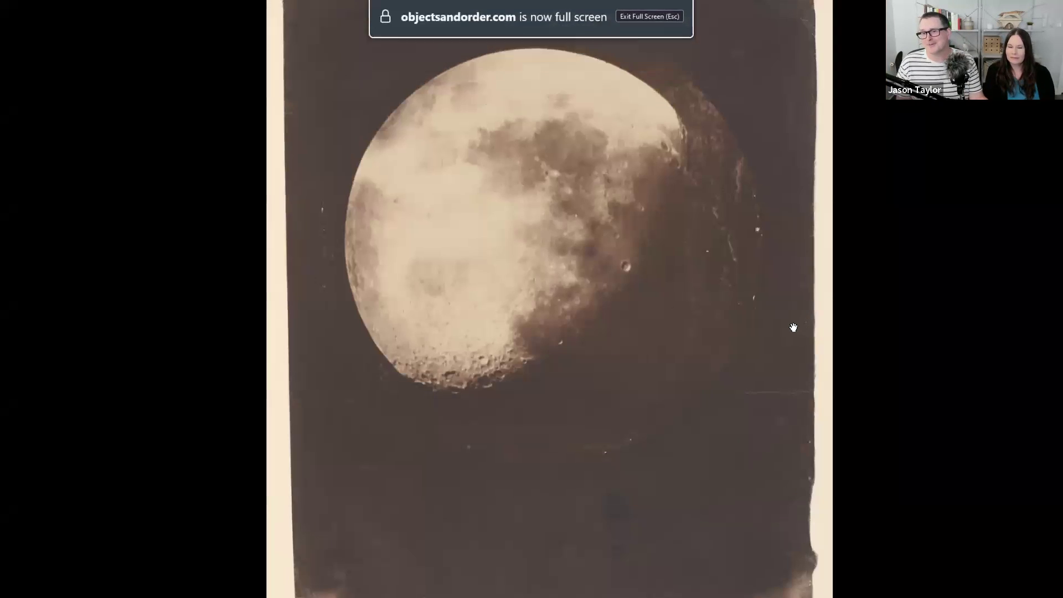
double_click(793, 327)
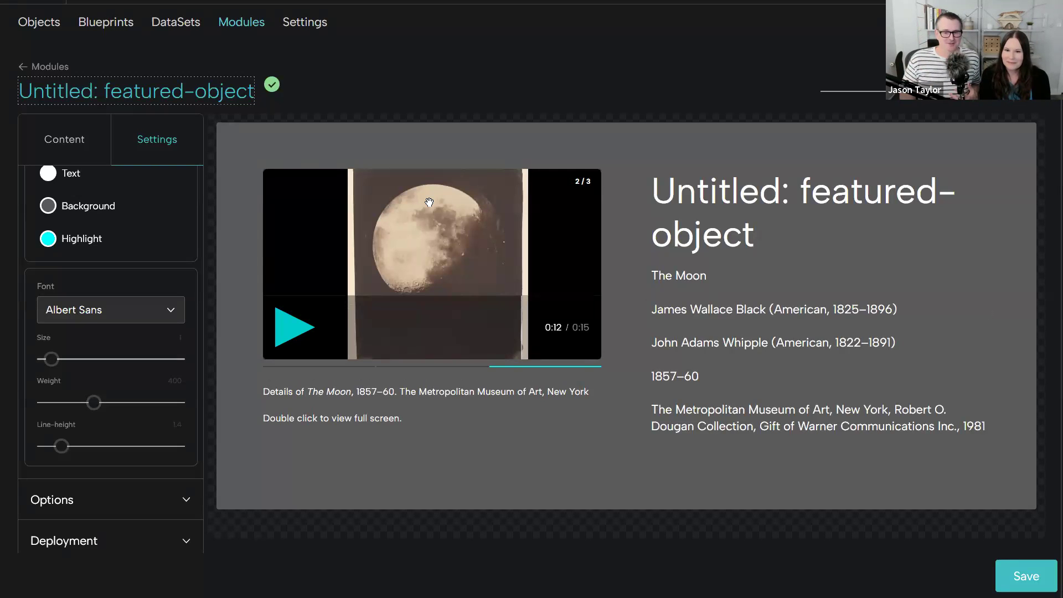
- Collapse the module's layout and appearance settings and toggle the captions option off and back on
scroll(122, 396, "up", 5)
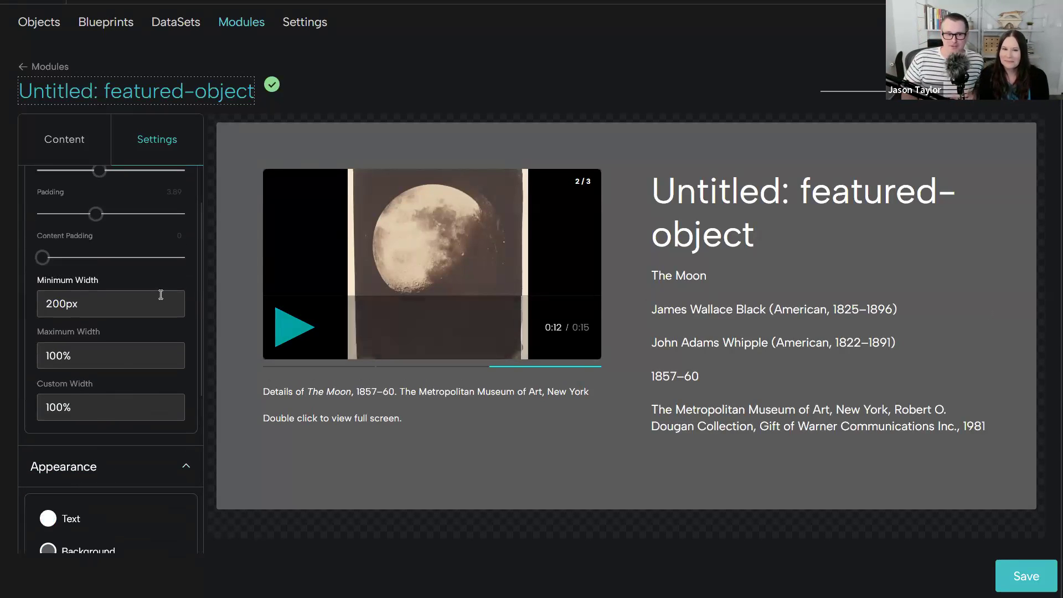
scroll(126, 233, "up", 3)
left_click(123, 191)
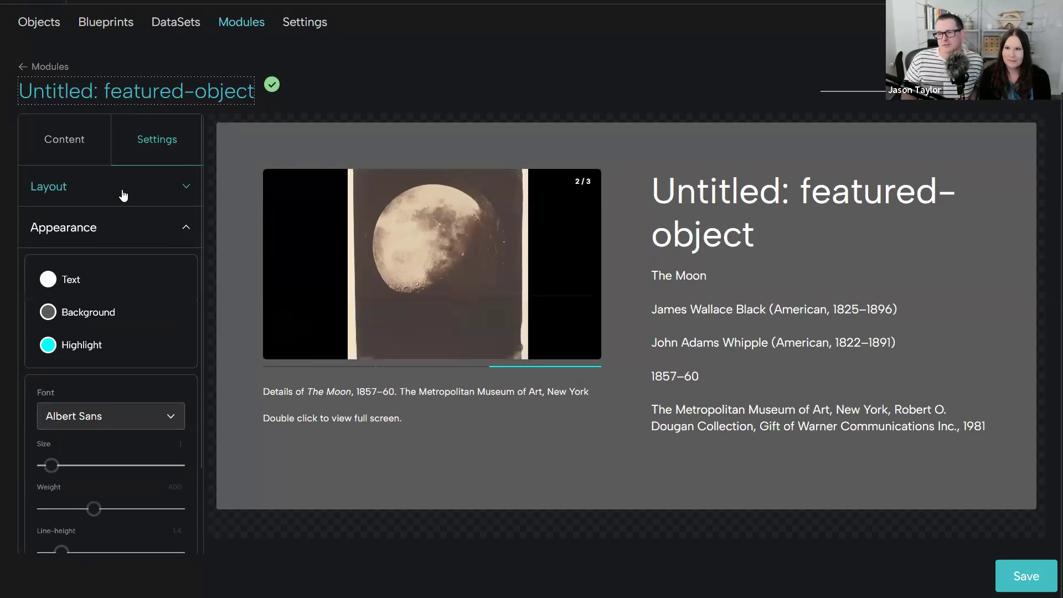
left_click(133, 233)
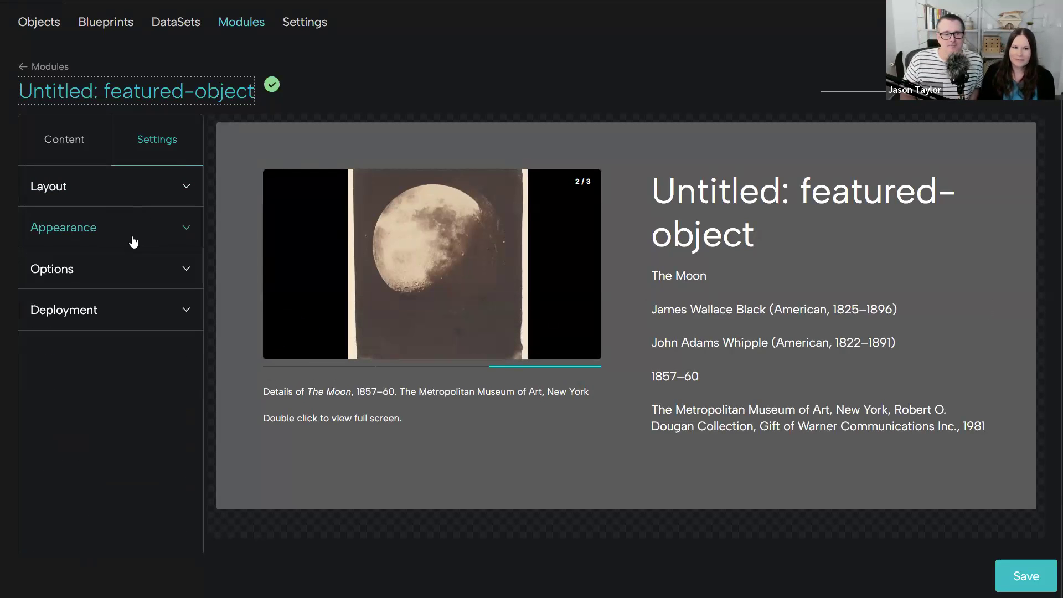
left_click(158, 280)
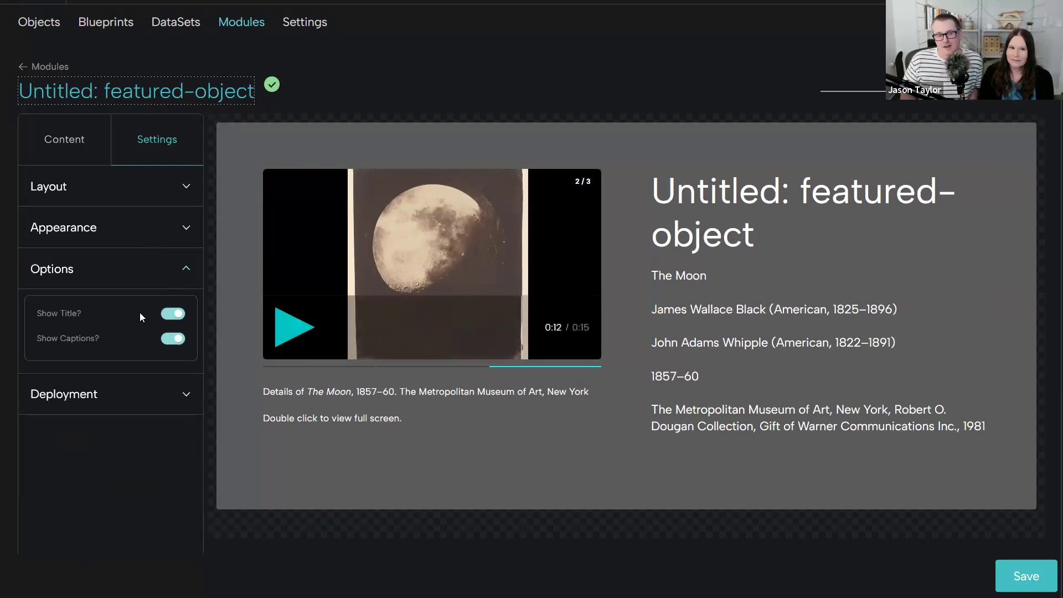
left_click(172, 339)
left_click(171, 340)
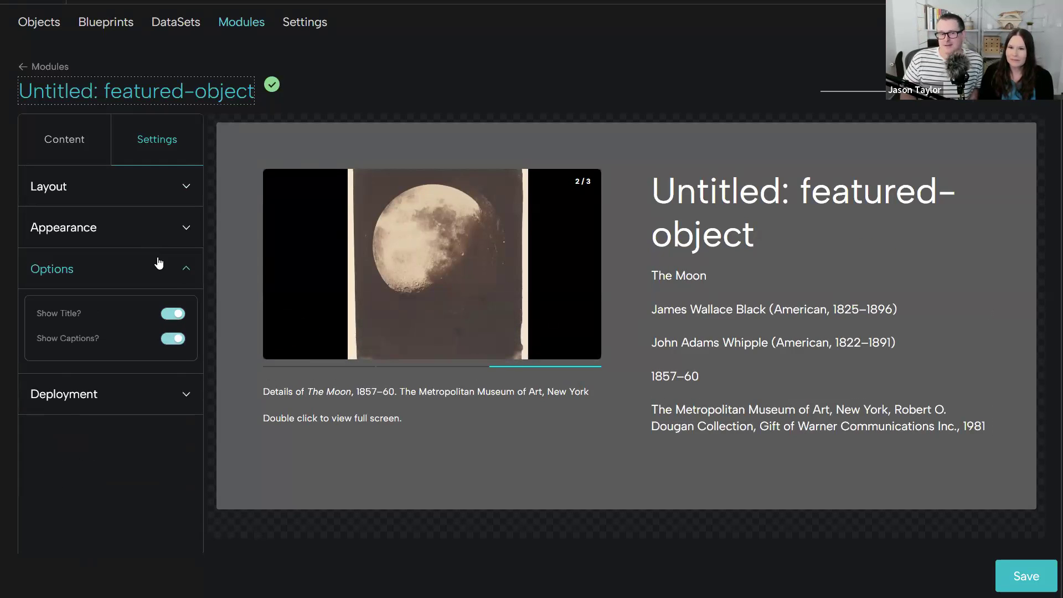
left_click(182, 268)
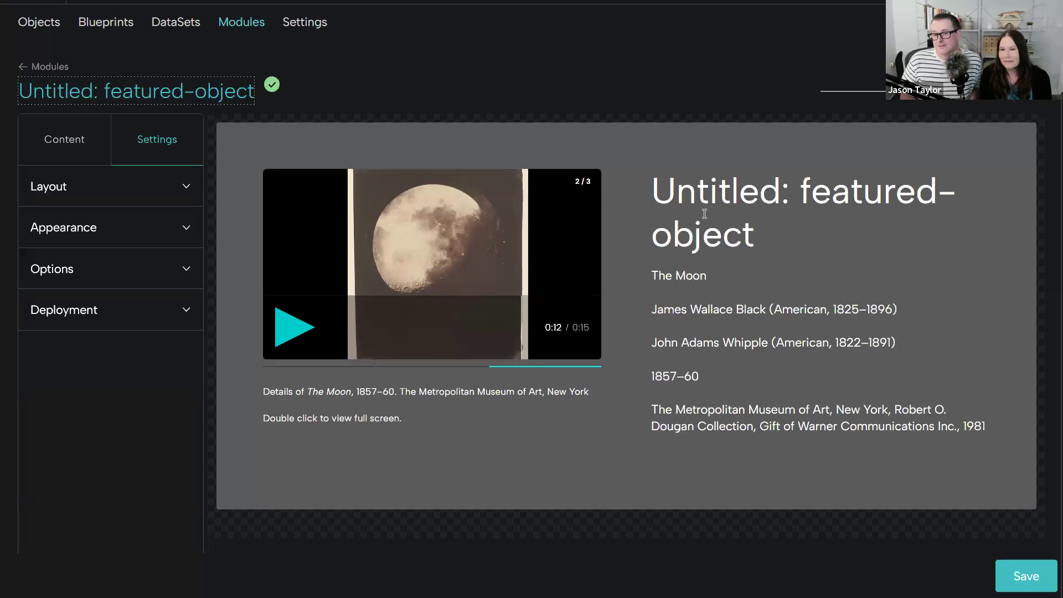
- Set the module title's colour to salmon pink #e78c8c in its style editor
double_click(709, 237)
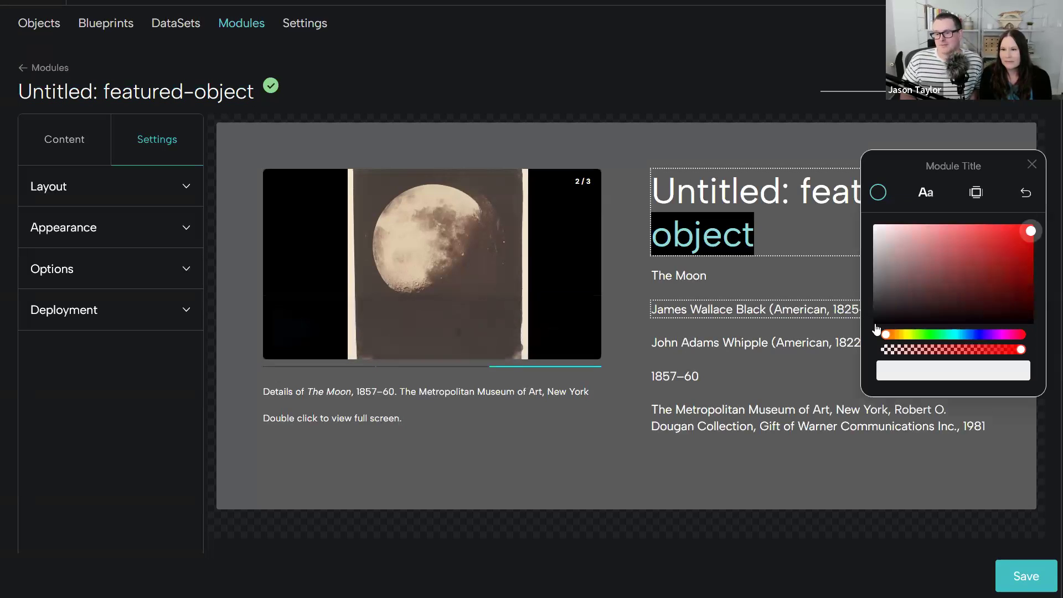
left_click_drag(614, 204, 536, 211)
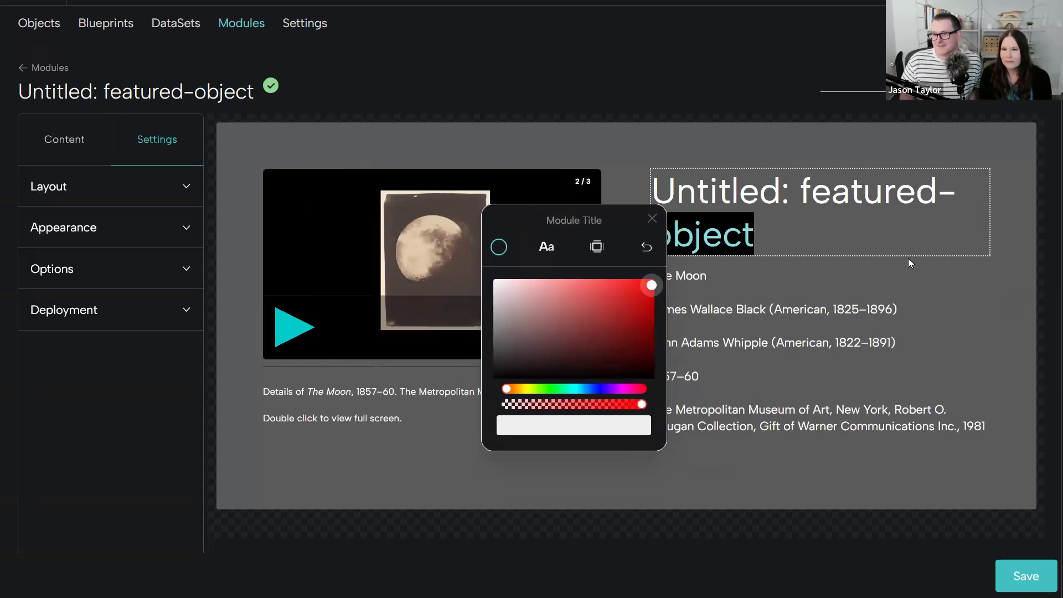
left_click(761, 302)
left_click(774, 252)
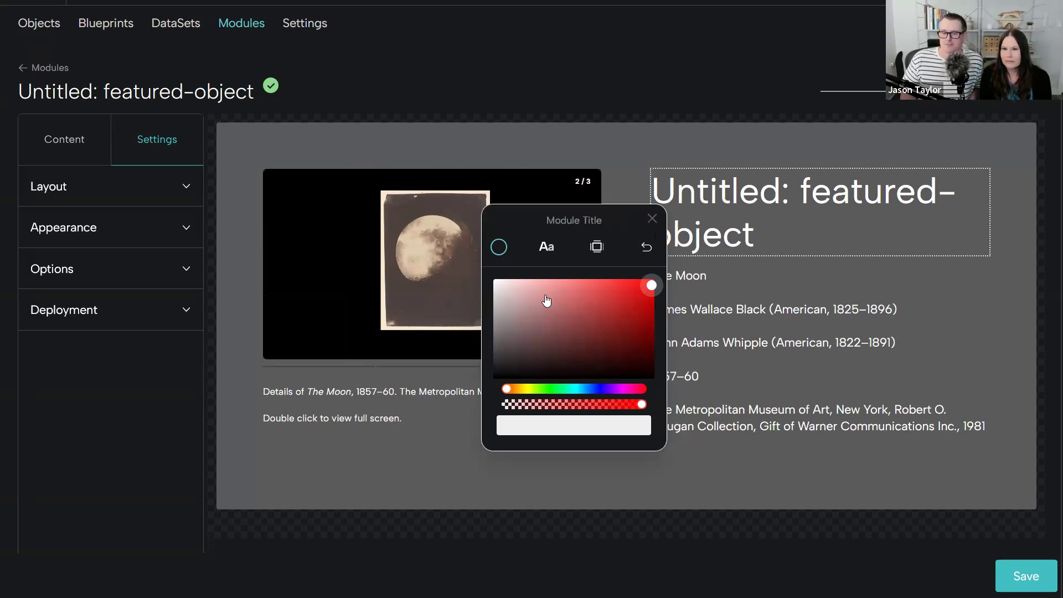
left_click(604, 342)
left_click_drag(636, 285, 556, 302)
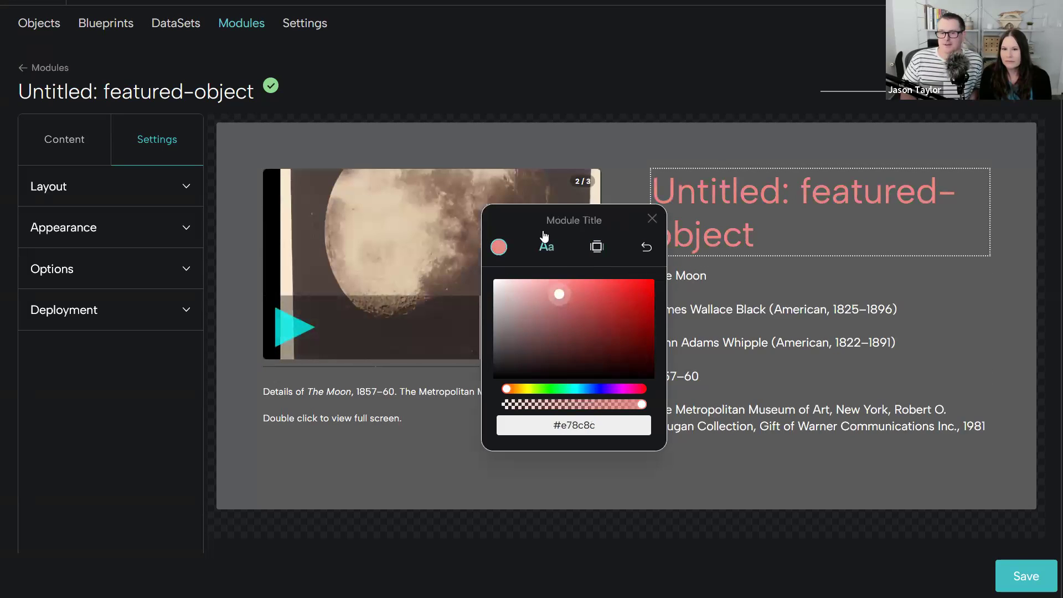
- Set the module title's font size to about 4.02 and its line height to about 0.82
left_click(547, 246)
left_click_drag(538, 359, 553, 359)
left_click_drag(514, 408, 510, 410)
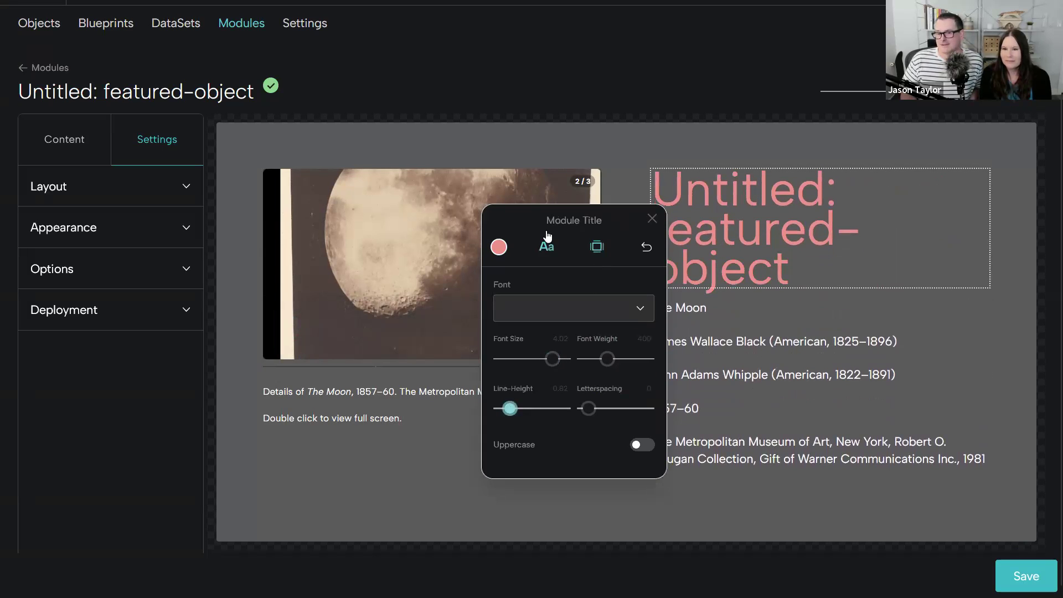
- Set the module title's padding to about 3.1 in its spacing options
left_click(596, 249)
left_click_drag(496, 308, 590, 311)
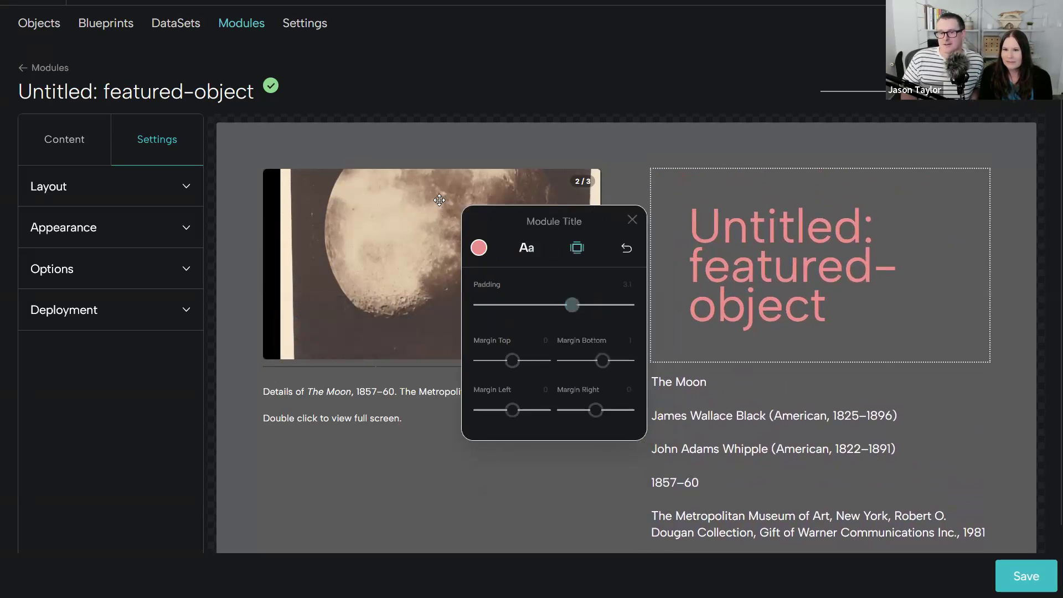
scroll(750, 336, "up", 2)
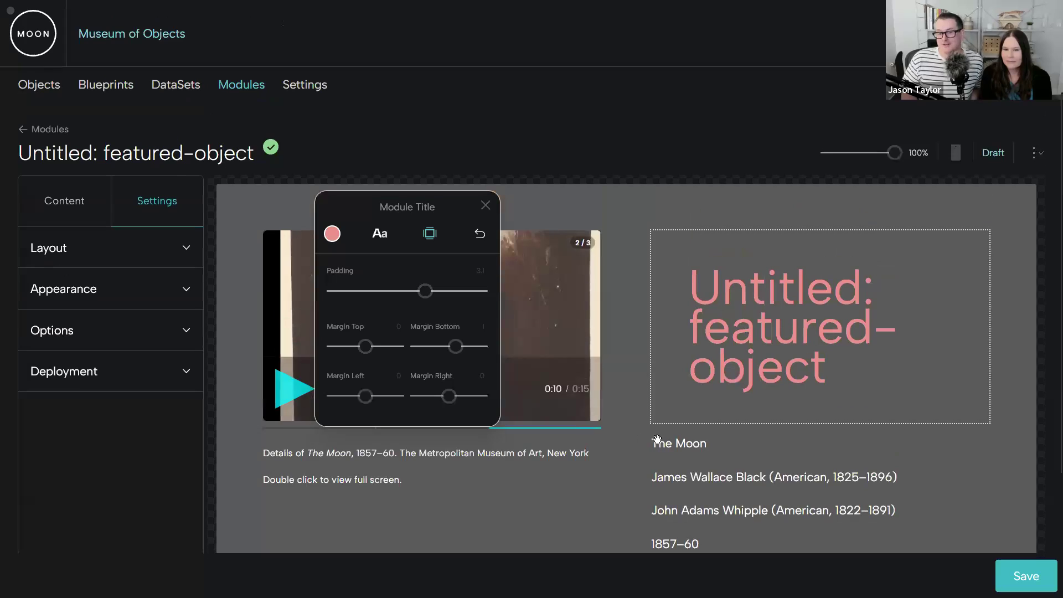
- Enlarge the font size of The Moon object title to about 3.24 and close its style editor
left_click(659, 440)
left_click(380, 234)
mouse_move(373, 347)
left_mouse_down()
mouse_move(363, 348)
mouse_move(429, 347)
mouse_move(377, 351)
left_mouse_up()
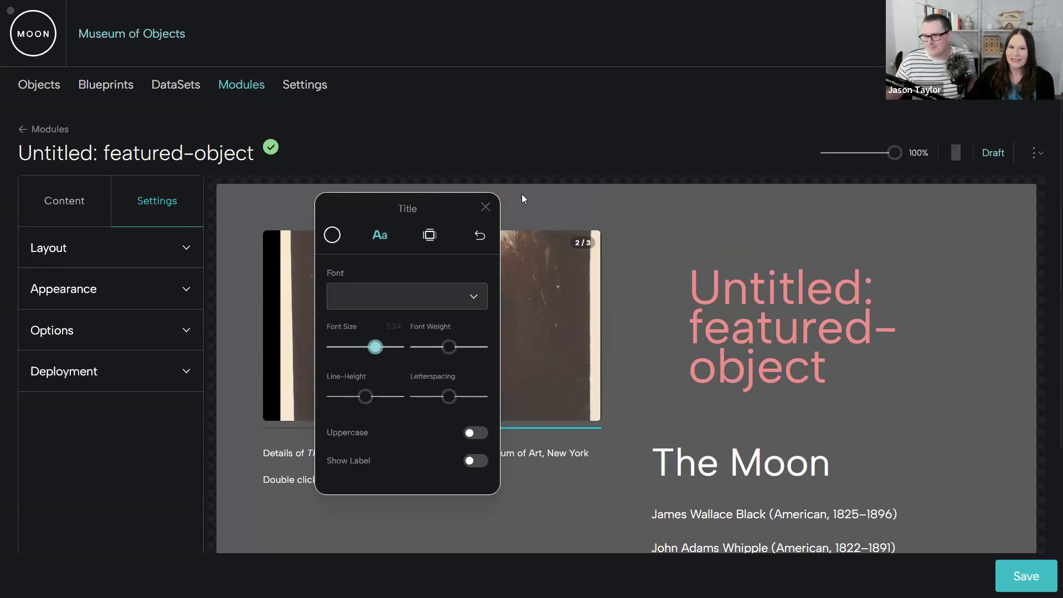
left_click(486, 207)
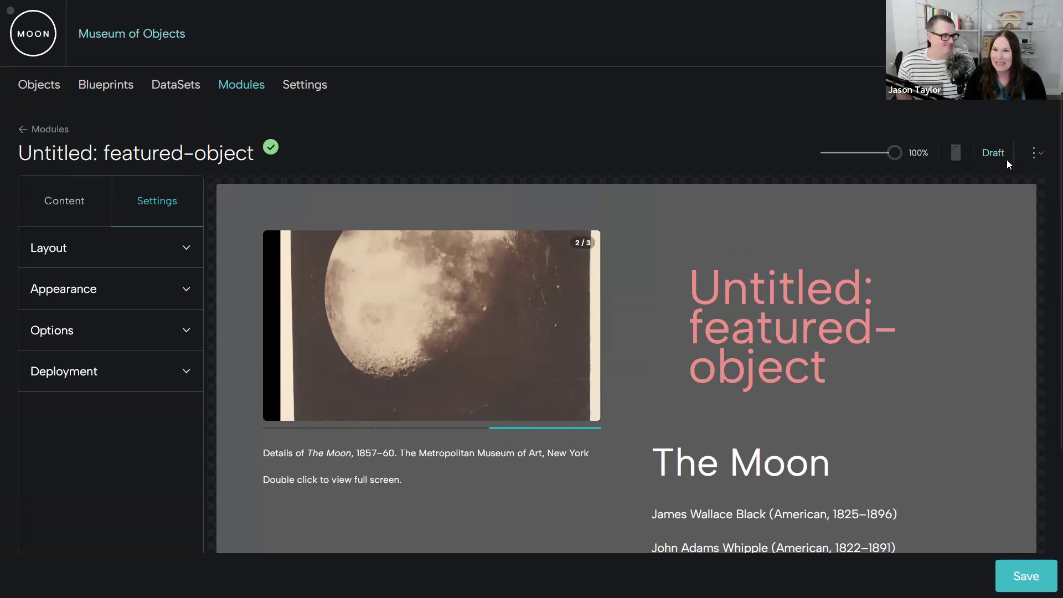
- Permanently delete the Untitled: featured-object module
left_click(1045, 158)
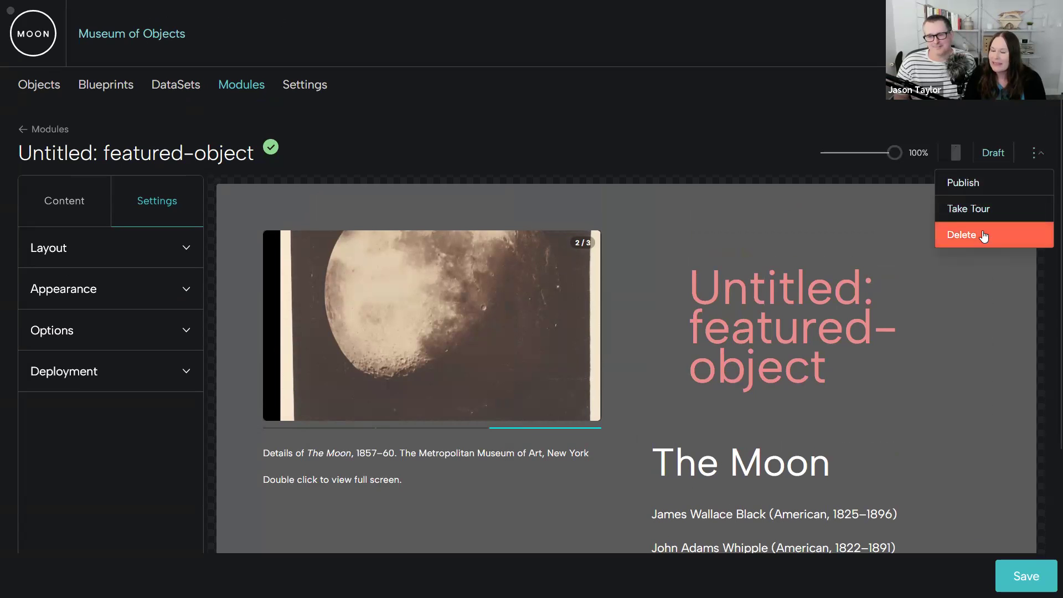
left_click(982, 230)
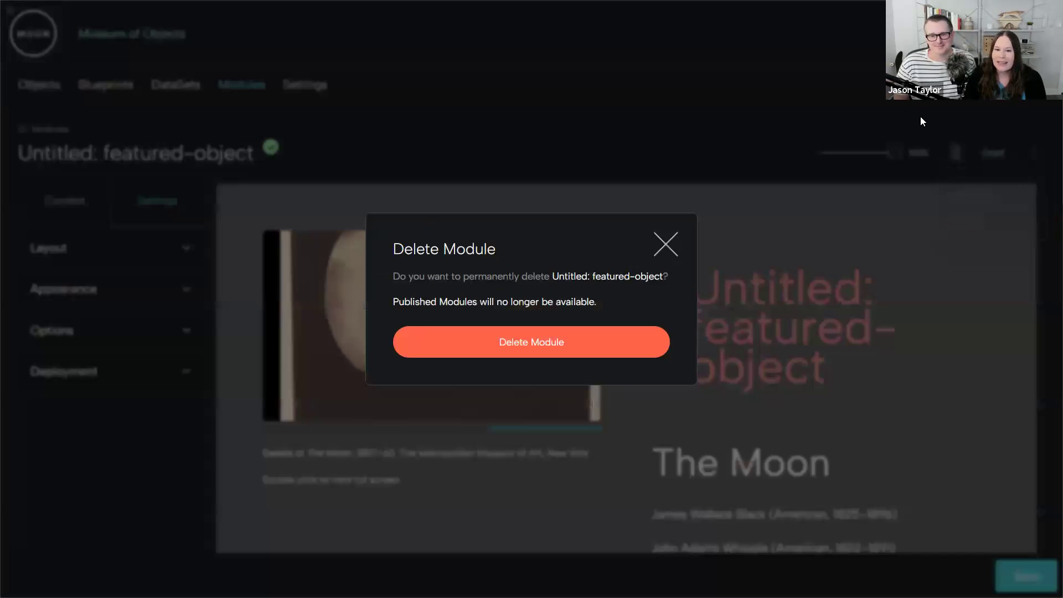
left_click(559, 350)
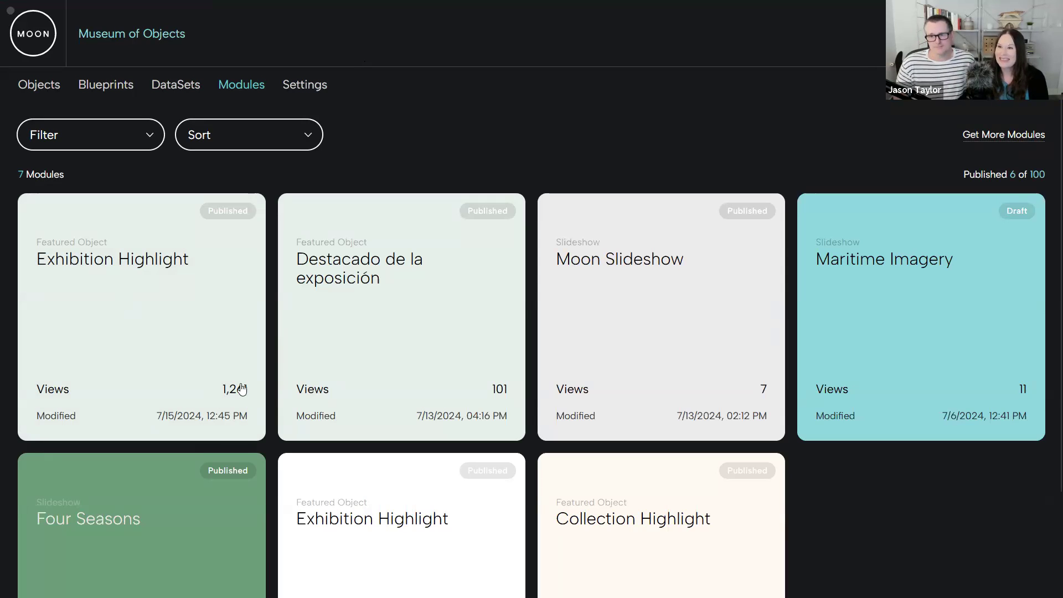
- Open the published Exhibition Highlight module about The Moon and review its text and media slides
left_click(165, 312)
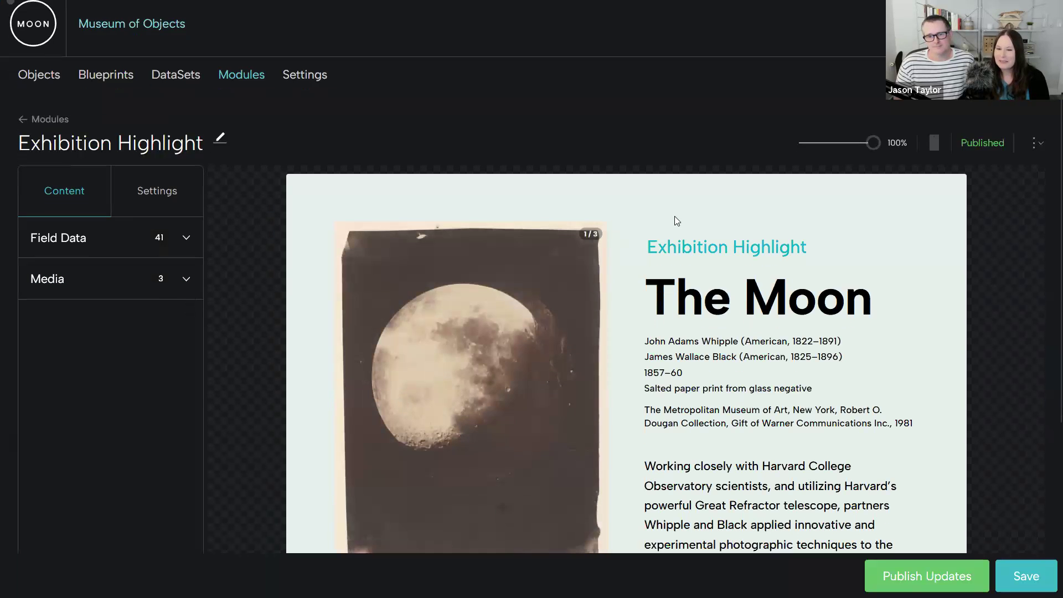
scroll(674, 216, "down", 2)
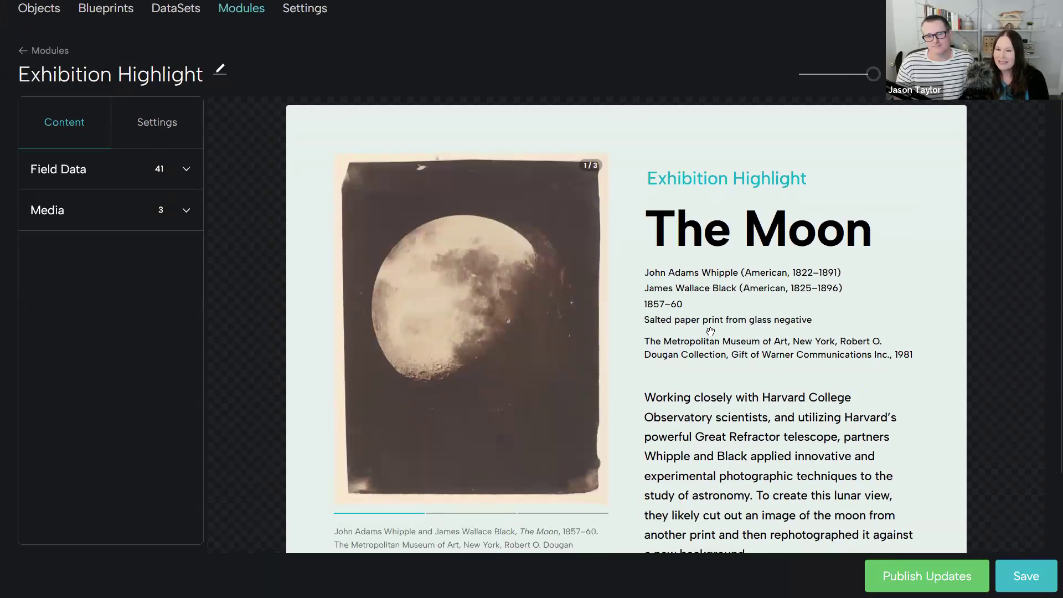
scroll(711, 332, "down", 3)
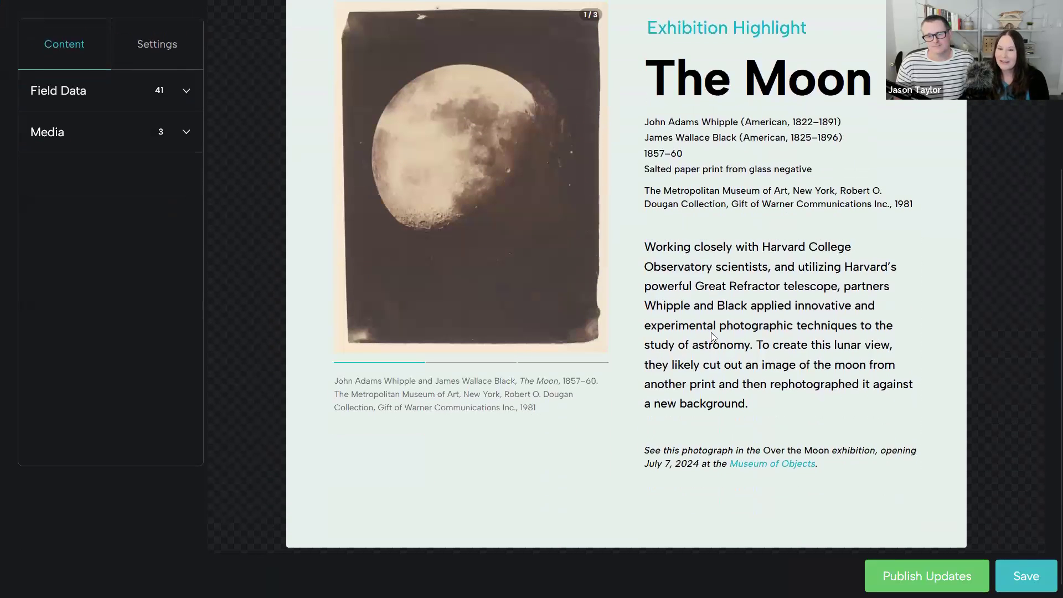
left_click(461, 363)
left_click(573, 274)
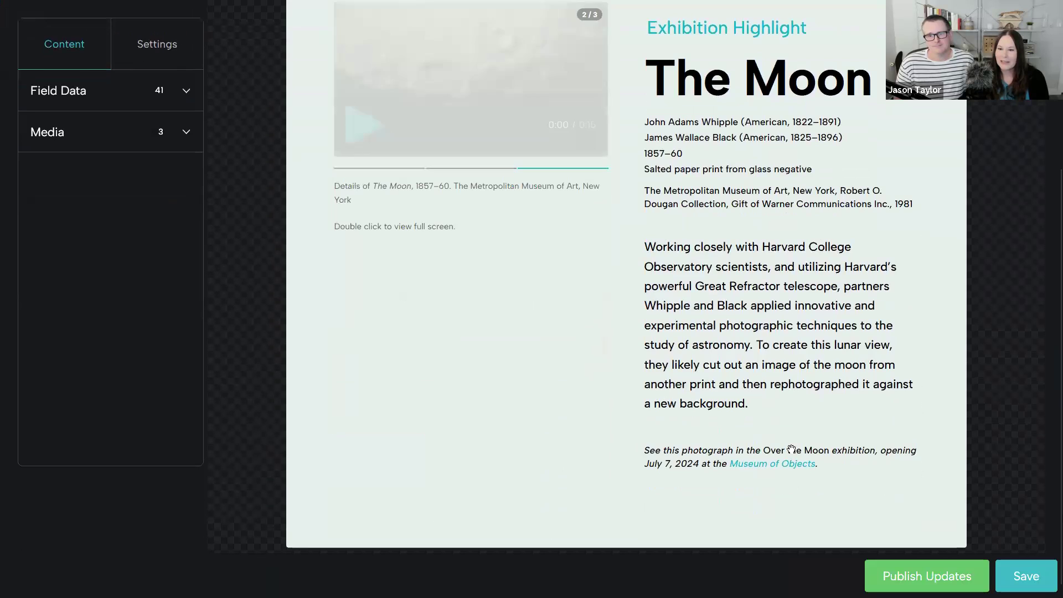
scroll(692, 371, "up", 3)
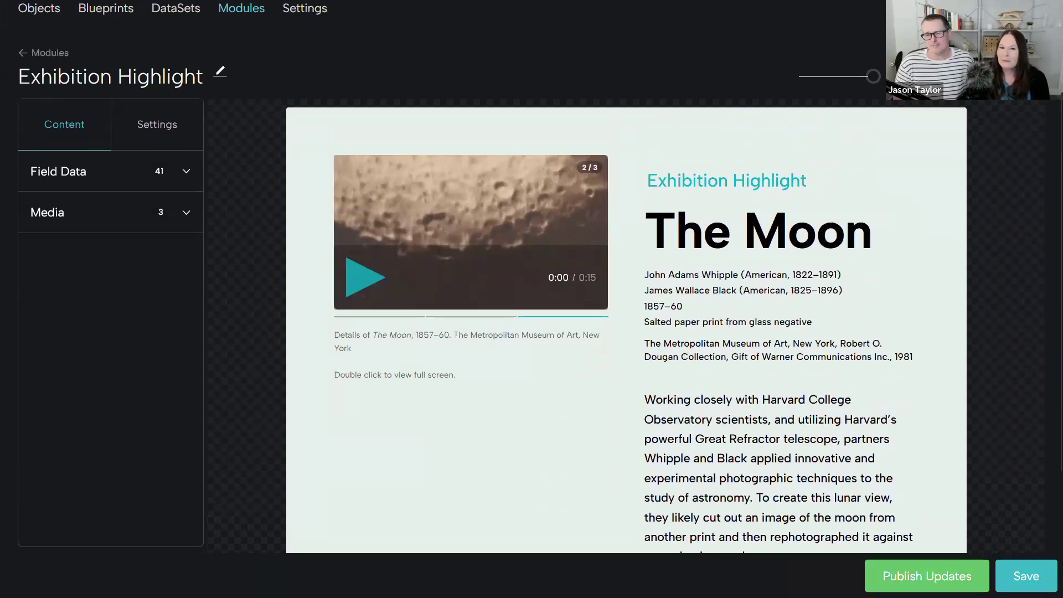
- View the Exhibition Highlight's published page, step through its media to the moon video, and return to the module editor
key("ctrl+Tab")
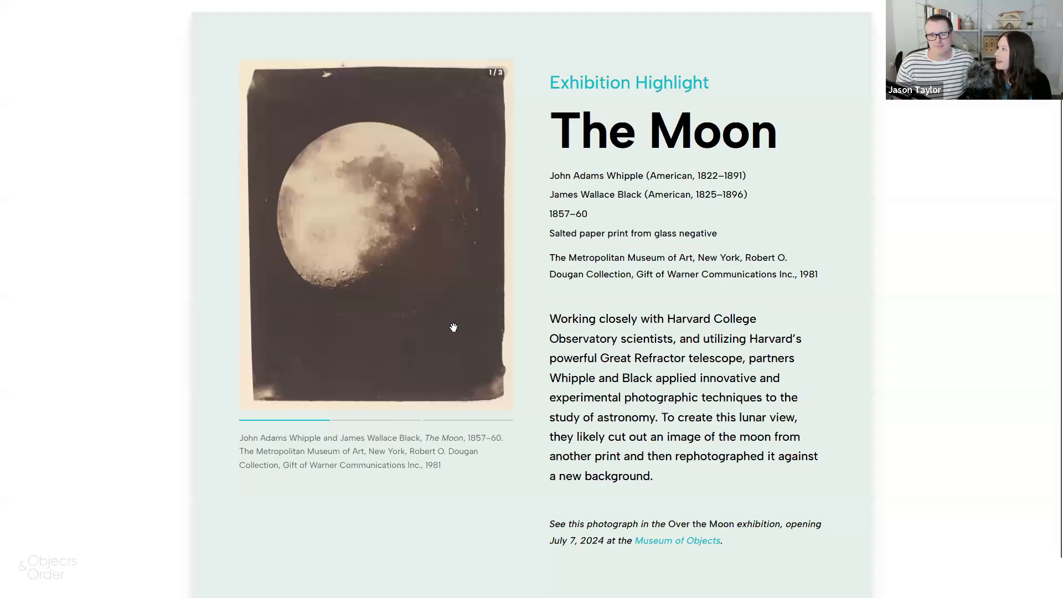
left_click(346, 420)
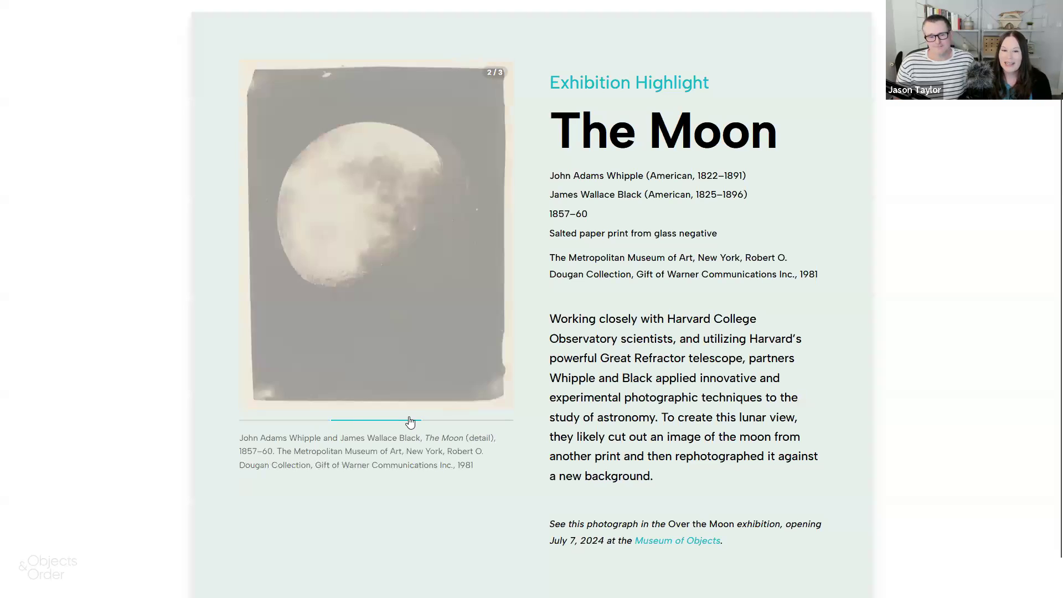
left_click(460, 343)
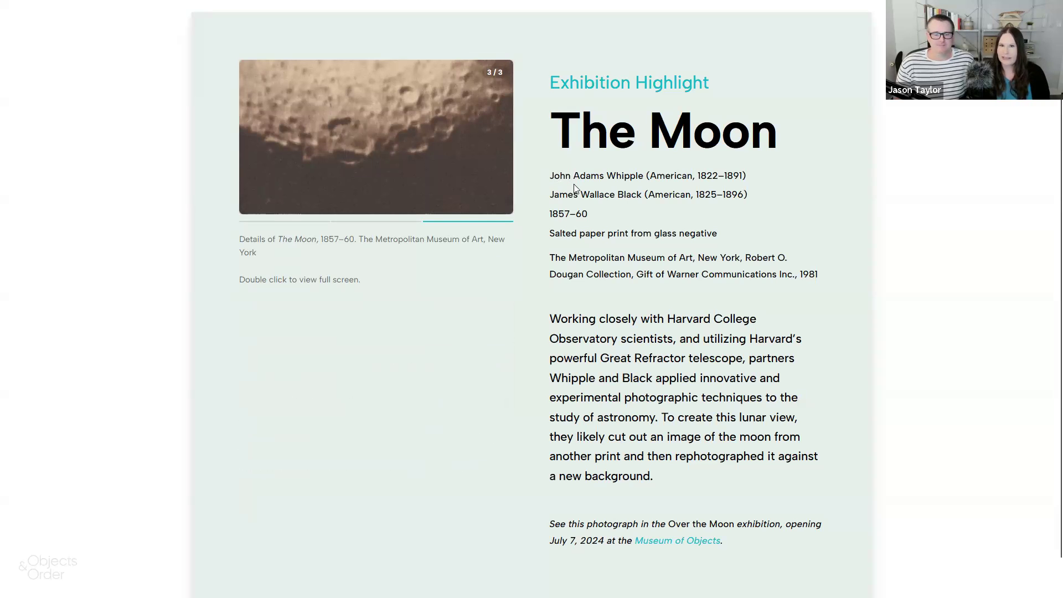
left_click(417, 14)
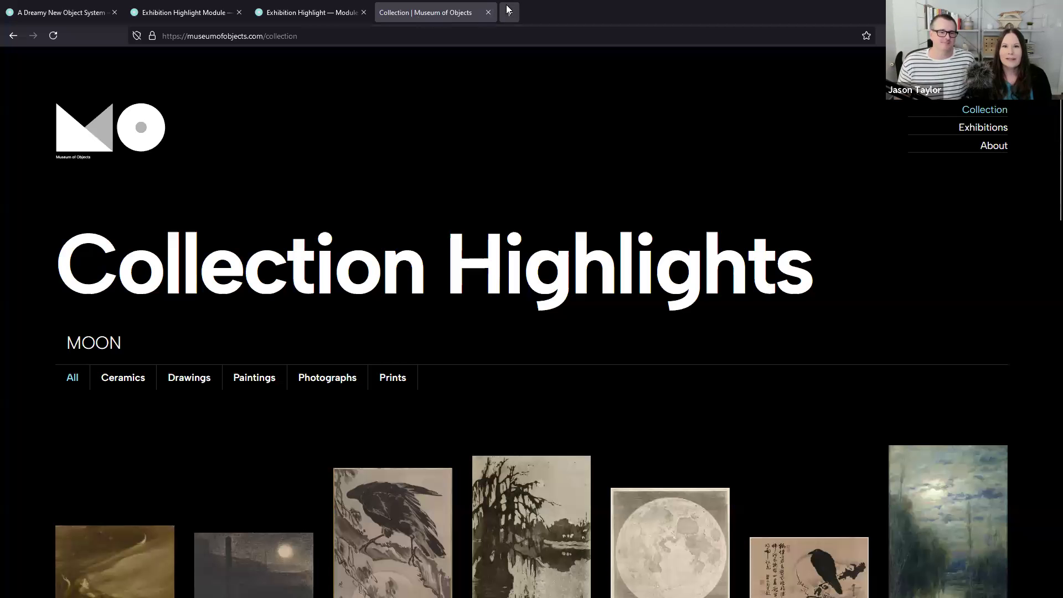
left_click(310, 12)
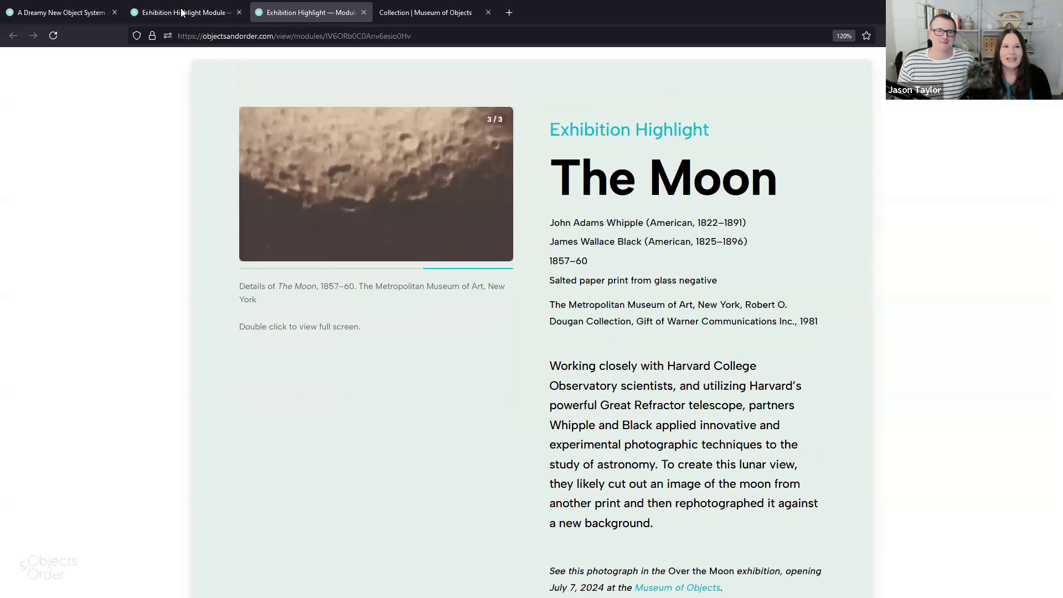
key("alt+Tab")
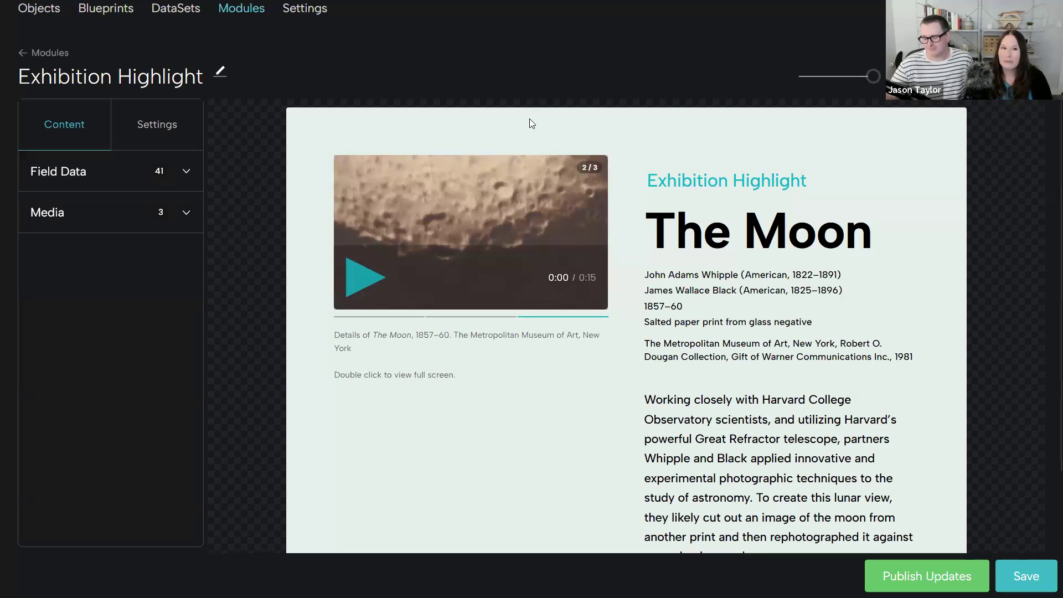
- Show the Exhibition Highlight module's deployment URL settings and copy its embed code
left_click(166, 125)
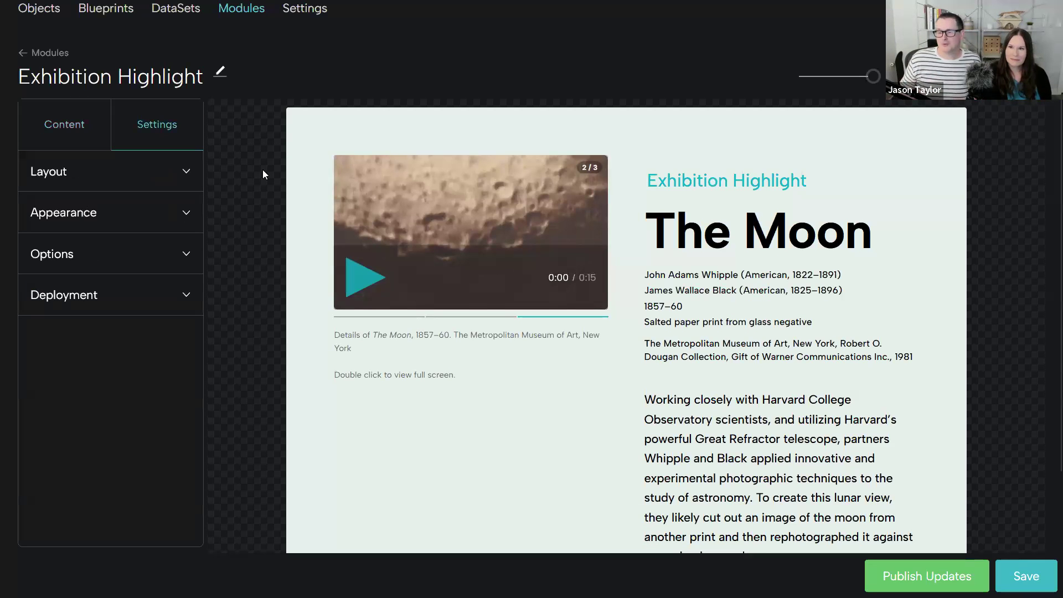
scroll(142, 51, "up", 2)
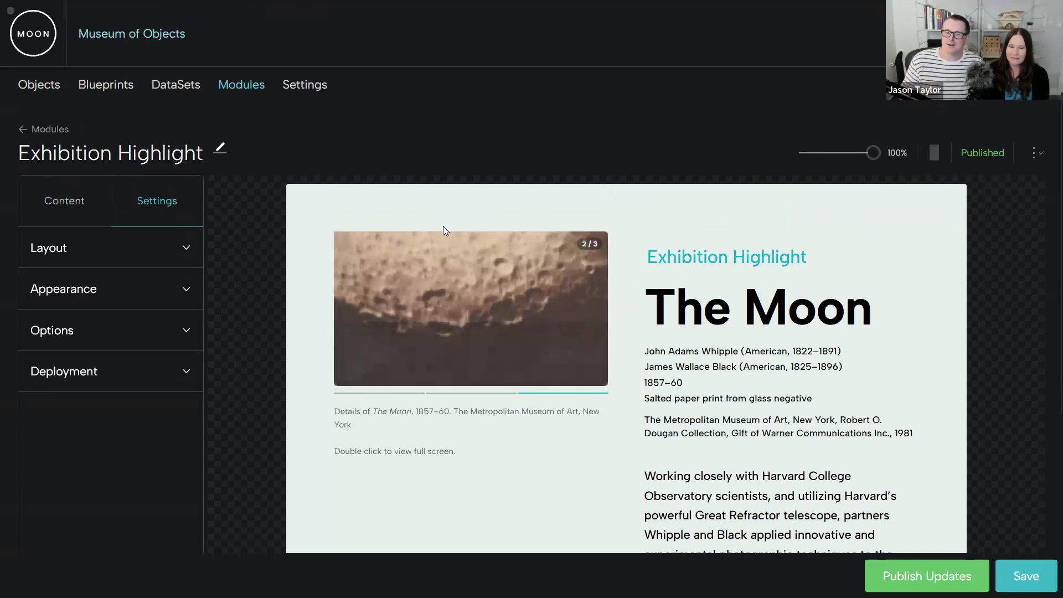
left_click(152, 371)
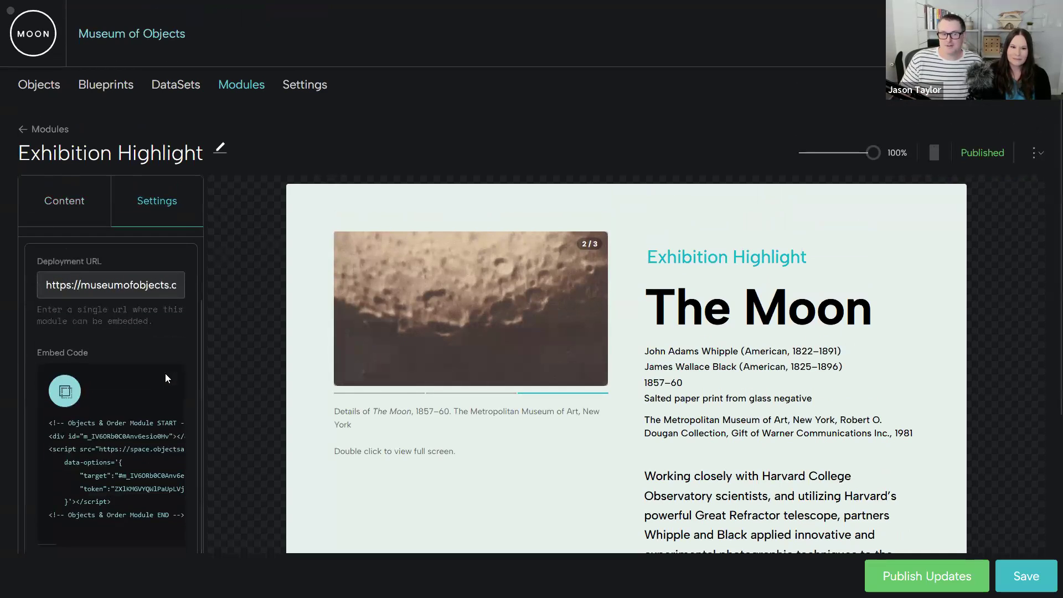
left_click(113, 286)
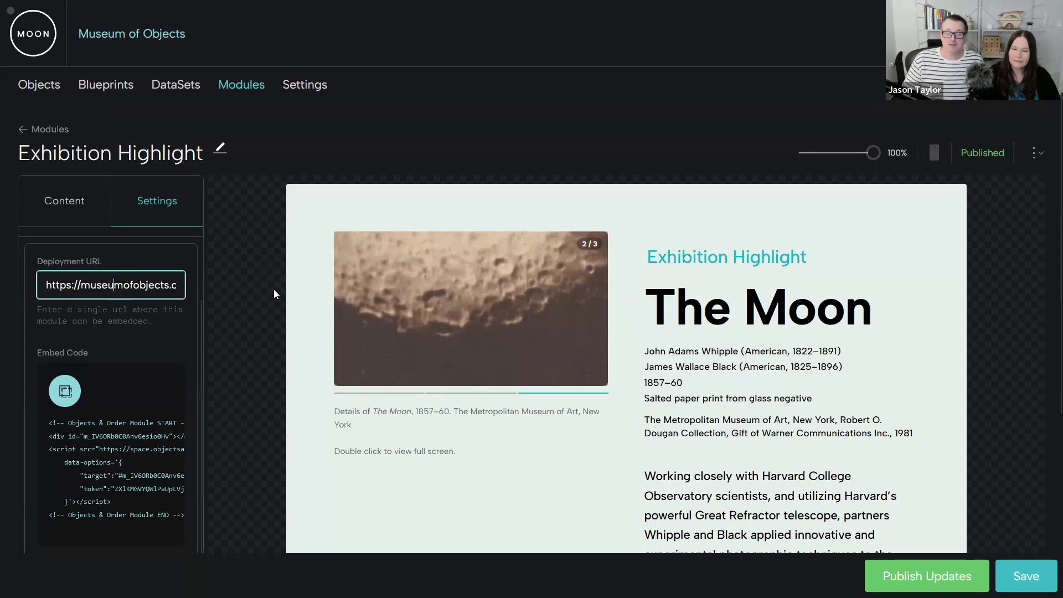
left_click(66, 393)
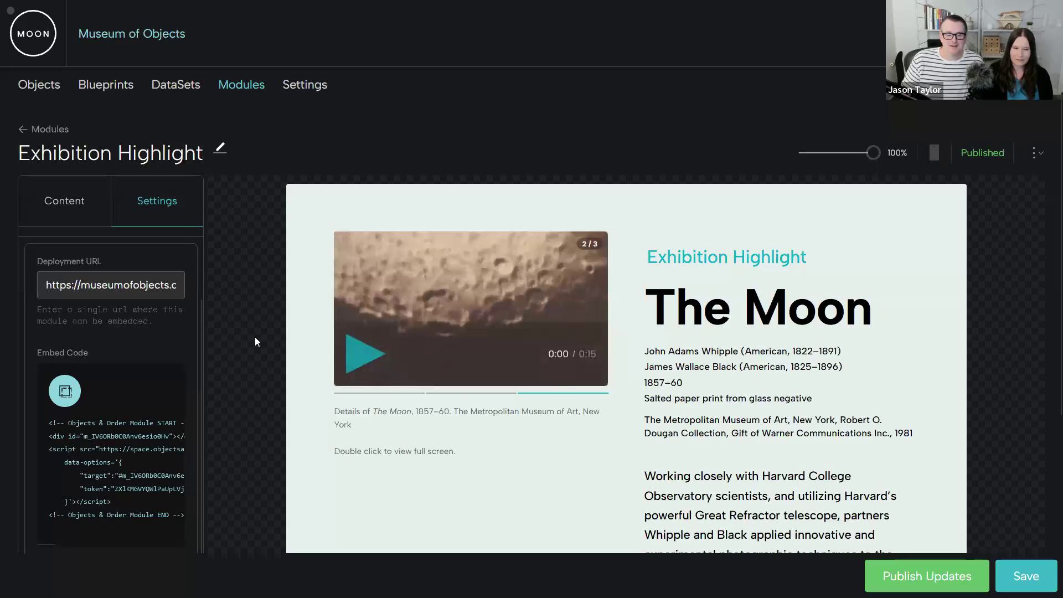
- Switch to the museum website, open the Over the Moon exhibition, and find the Exhibition Highlight module embedded beneath the artwork gallery
left_click(294, 6)
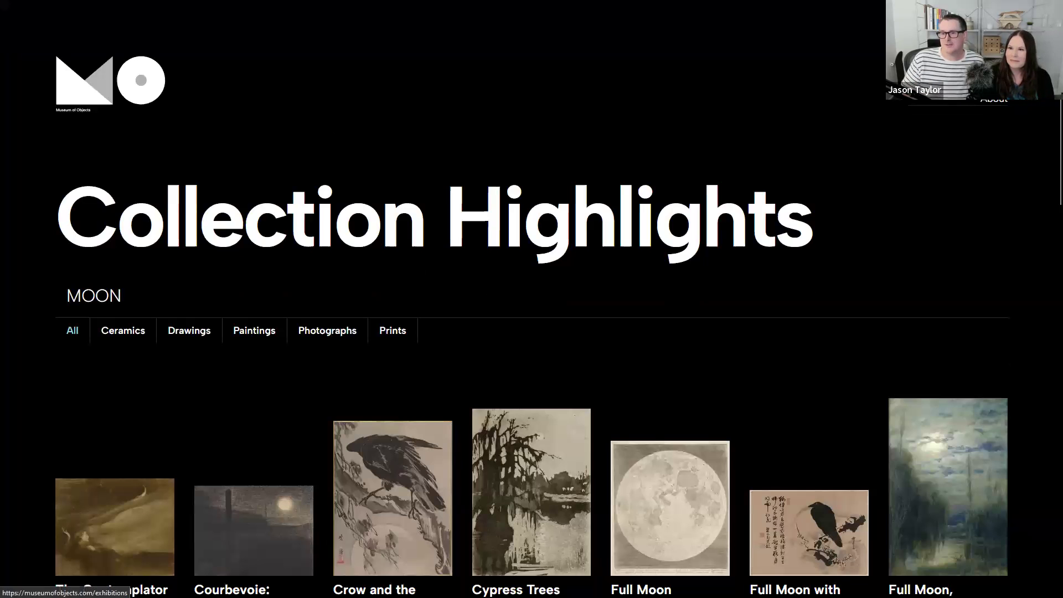
left_click(981, 66)
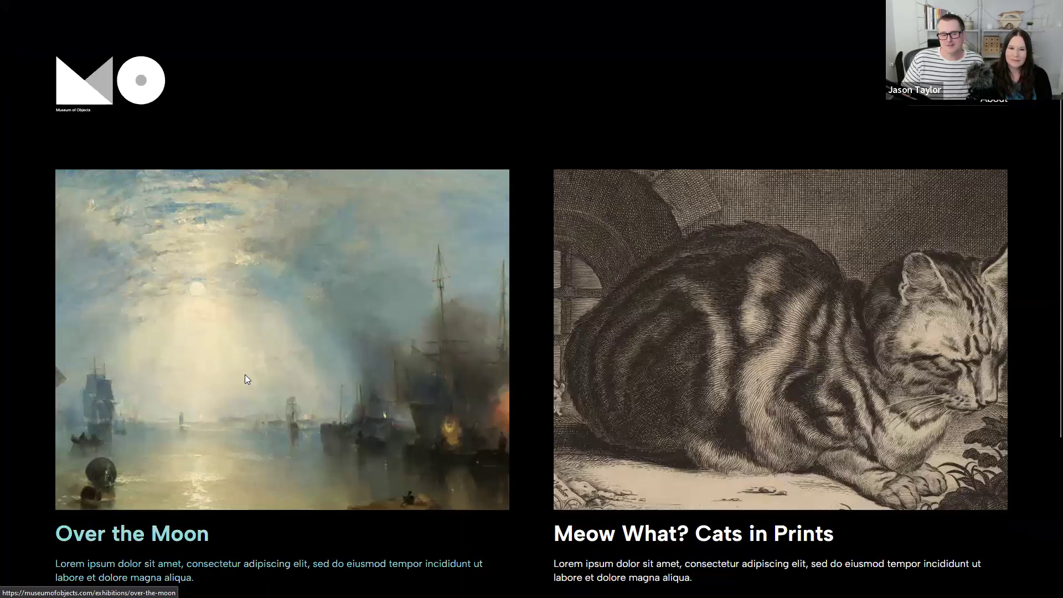
left_click(245, 374)
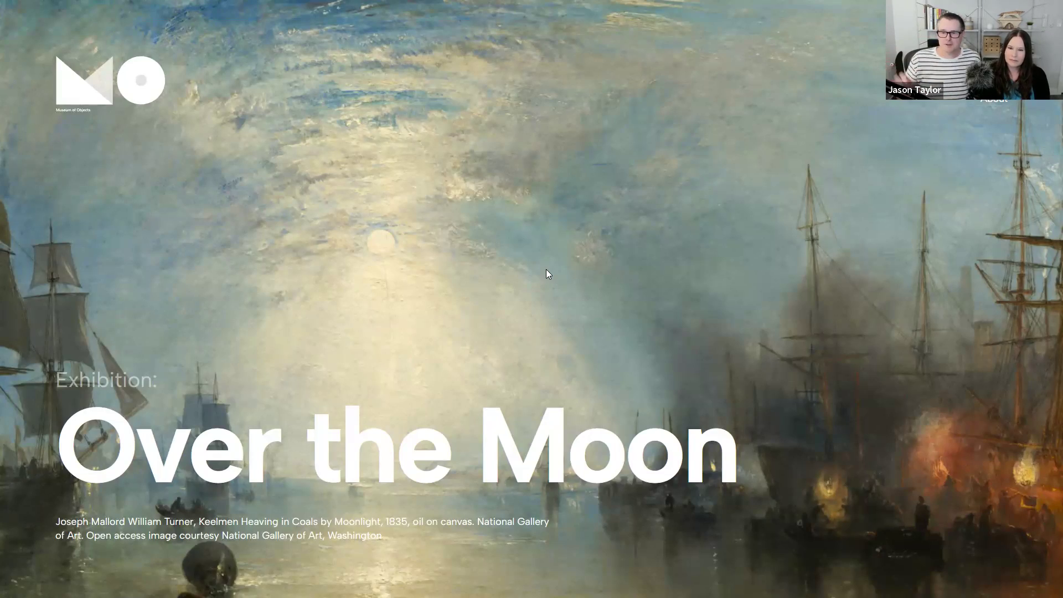
scroll(612, 241, "down", 3)
scroll(609, 251, "down", 10)
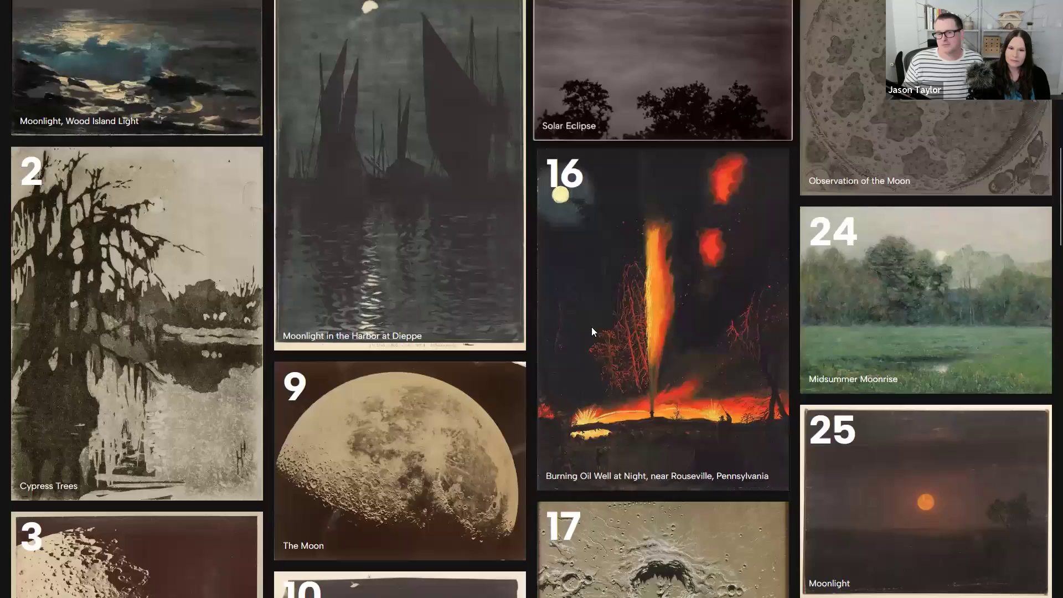
scroll(548, 409, "down", 18)
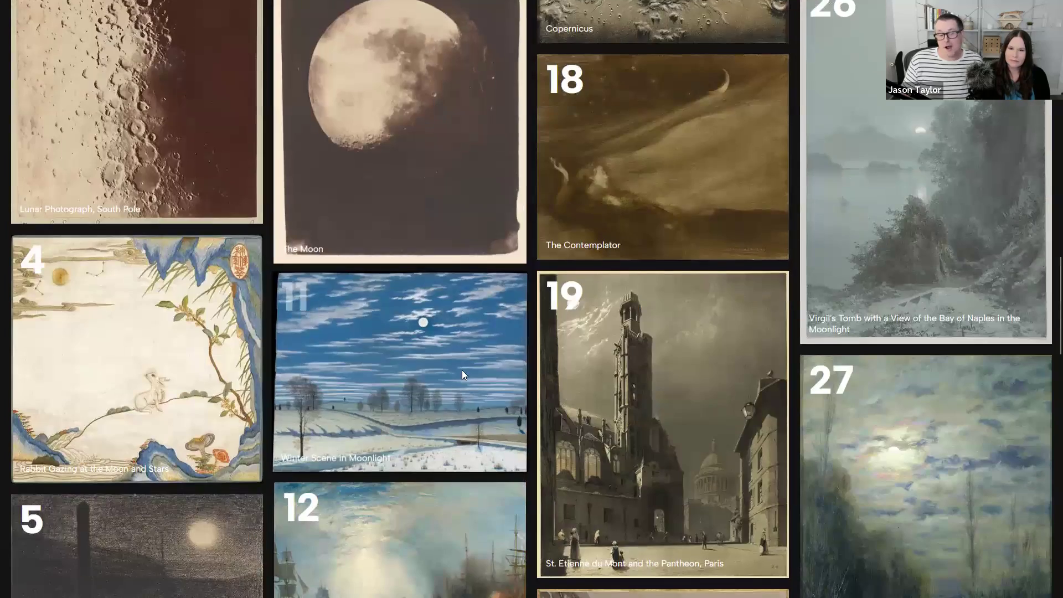
scroll(544, 365, "down", 15)
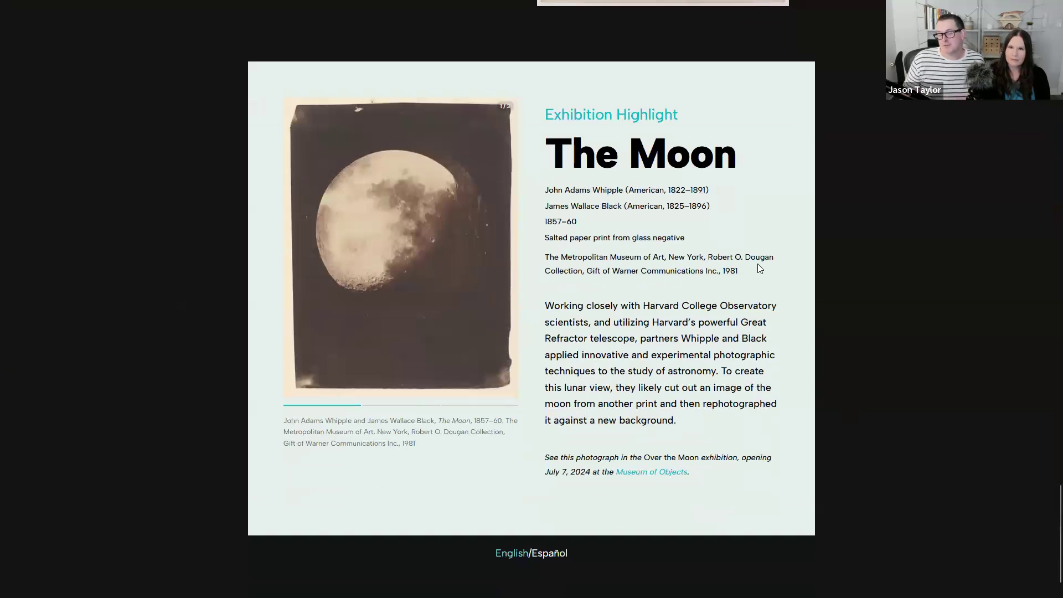
scroll(560, 326, "down", 1)
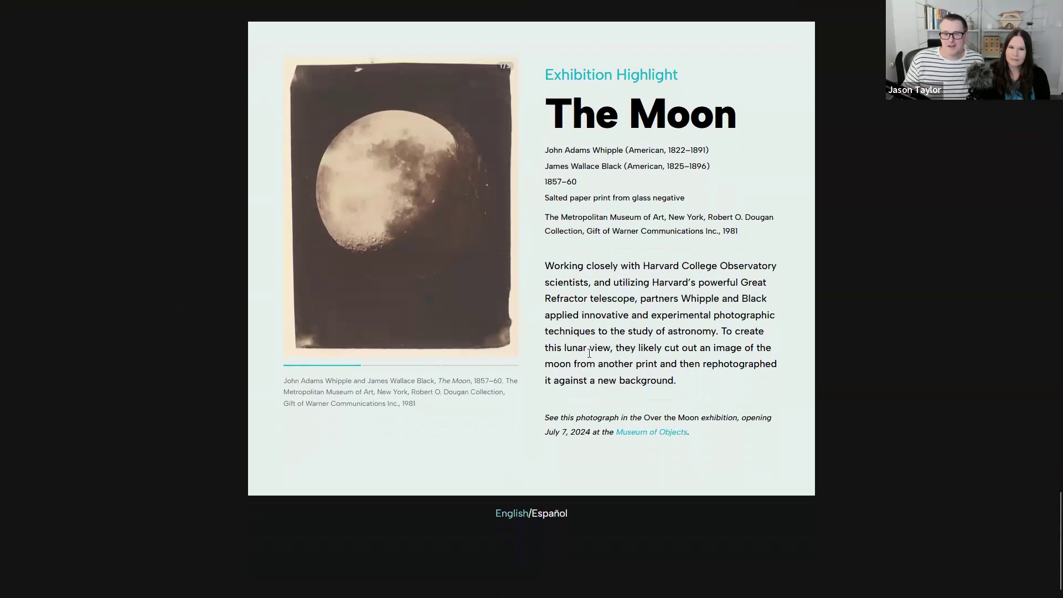
- Toggle the embedded module between Español and English, leave it in Español, and review the translated text
left_click(549, 504)
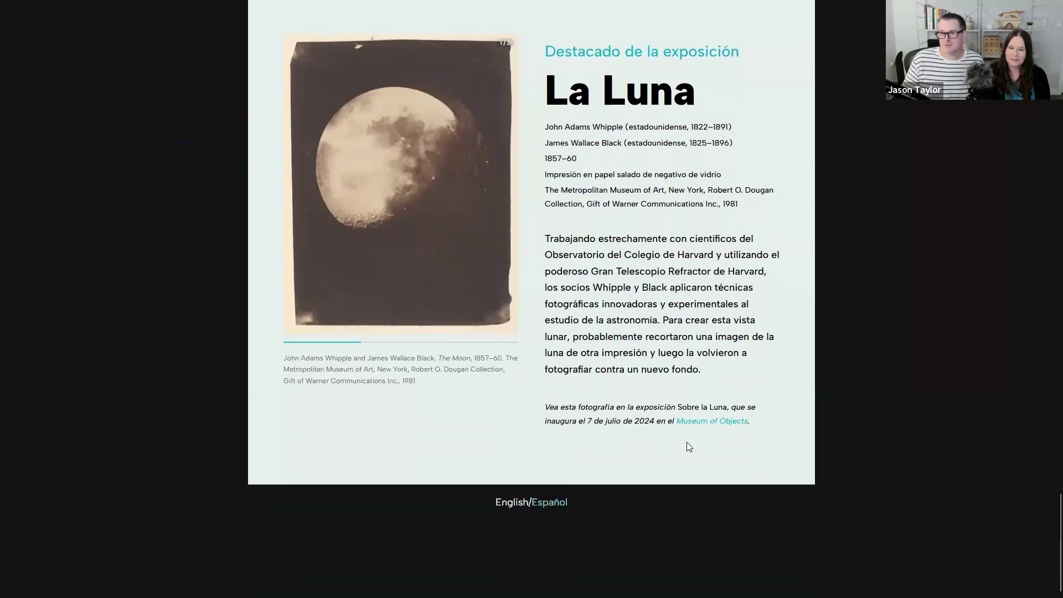
left_click(506, 503)
left_click(562, 503)
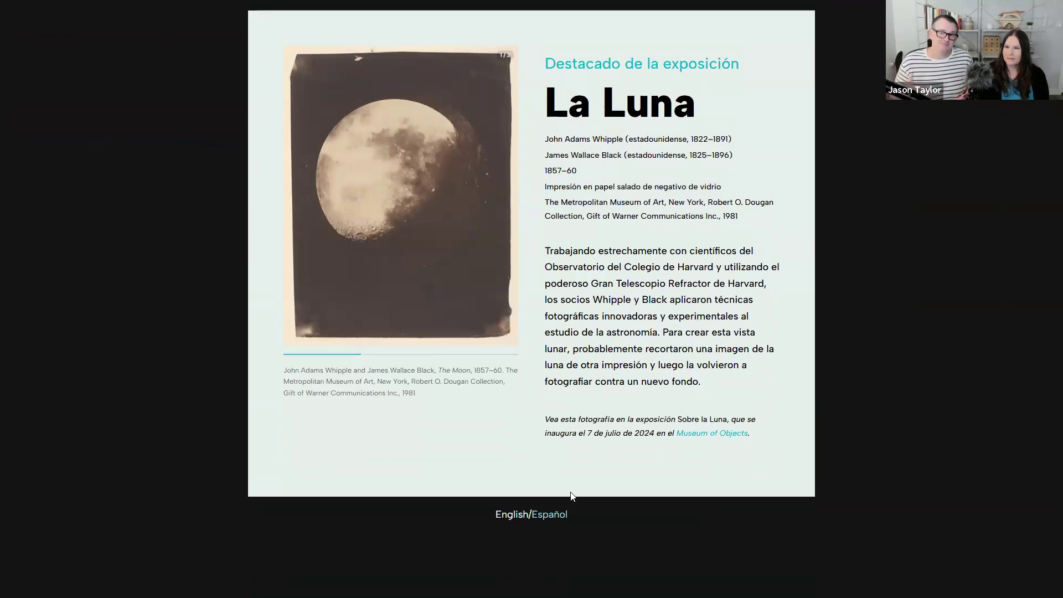
scroll(527, 446, "up", 3)
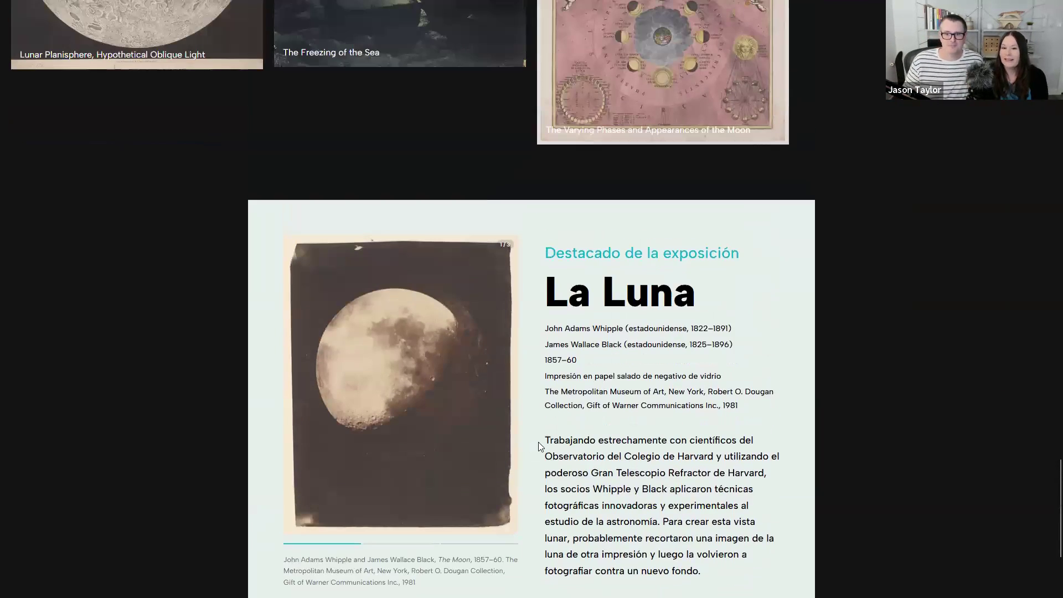
scroll(538, 447, "down", 1)
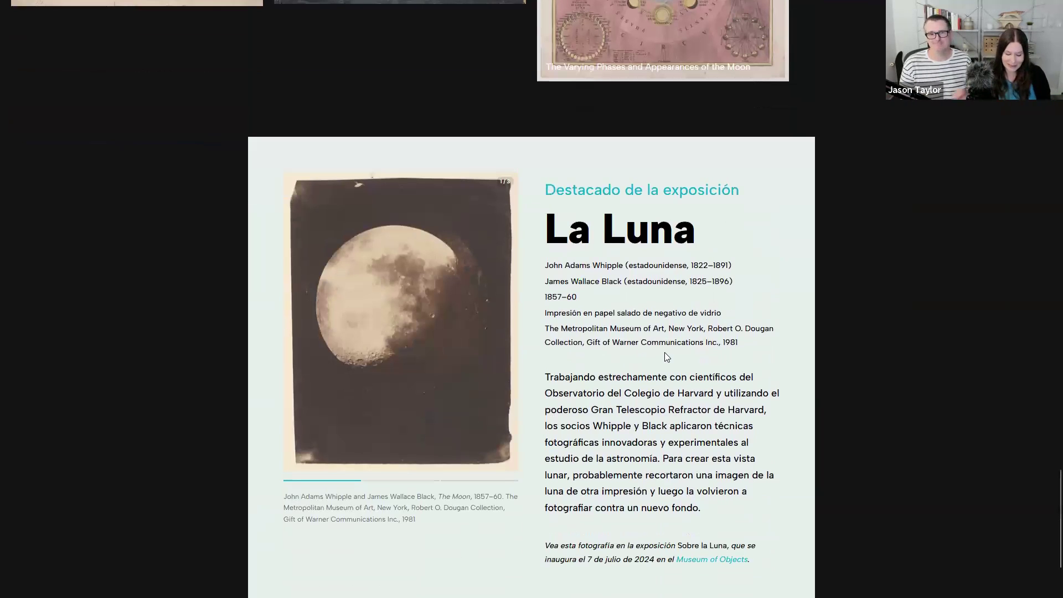
- Return to the Exhibition Highlight module editor, show the first media slide, and review the module's layout and text
key("Right")
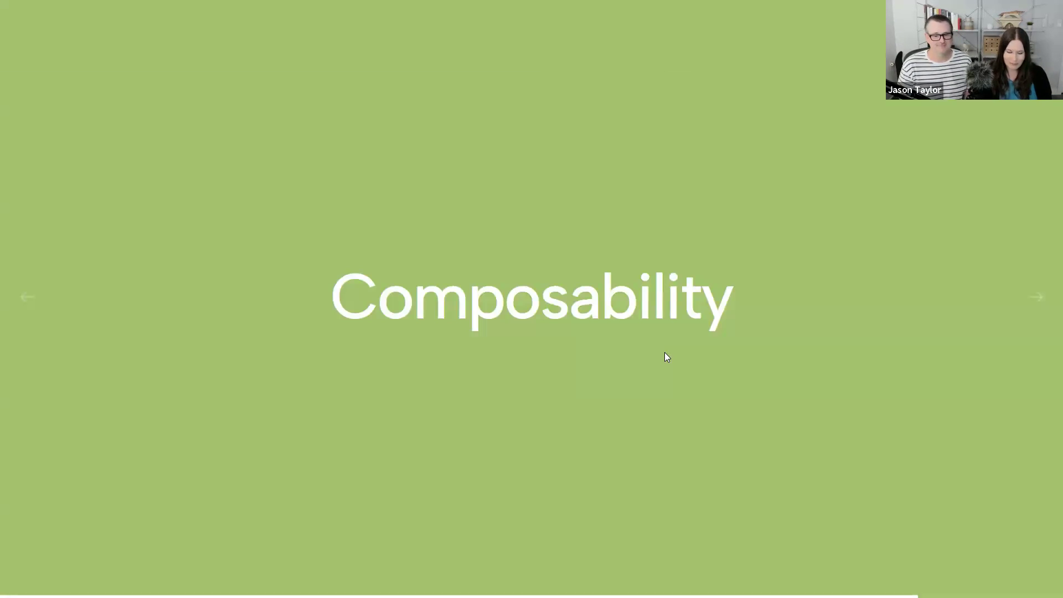
key("ctrl+Tab")
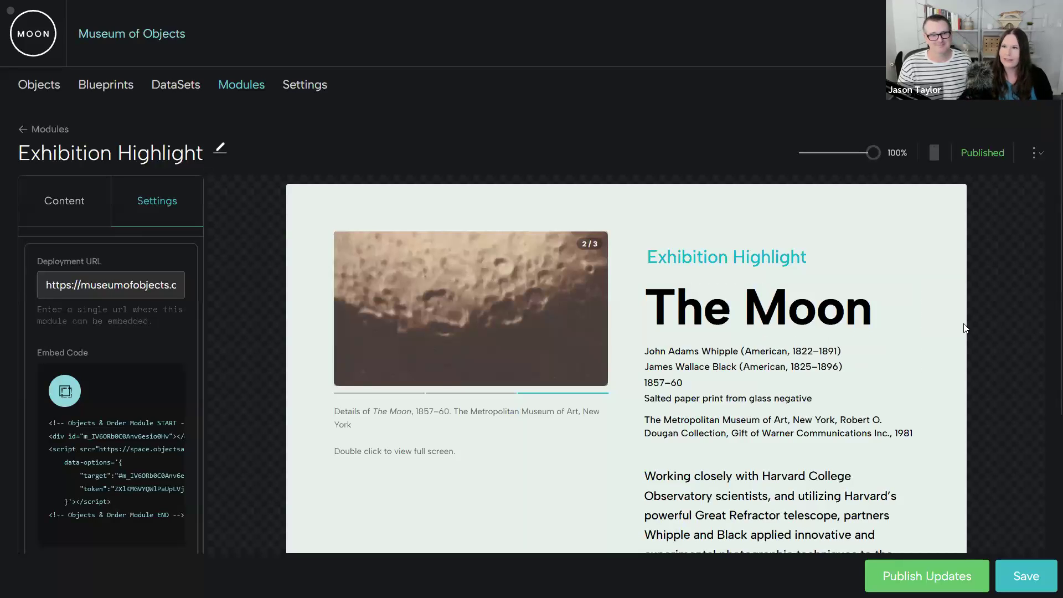
key("F11")
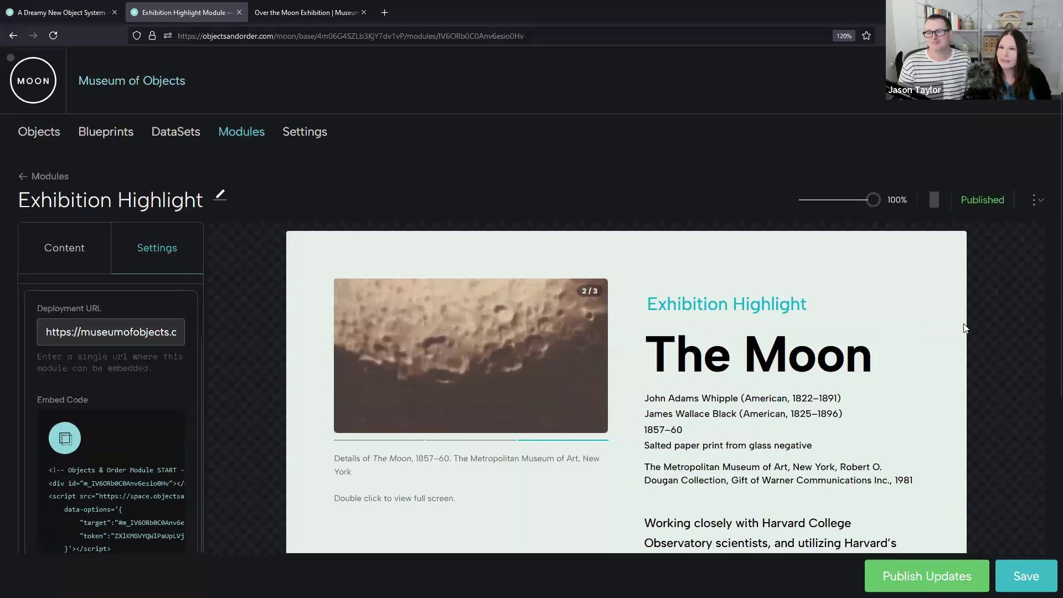
key("F11")
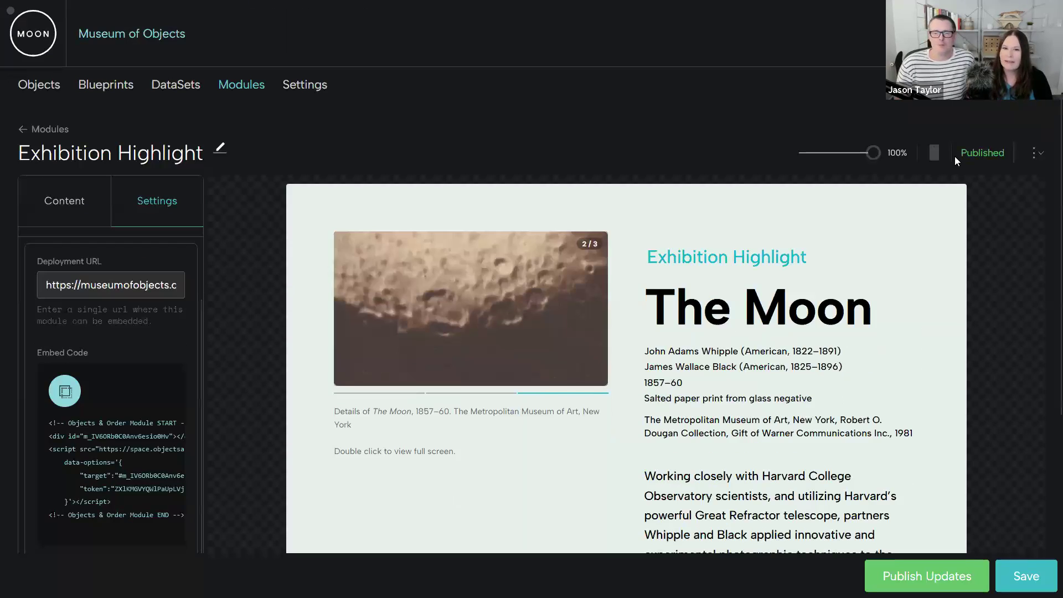
left_click(371, 394)
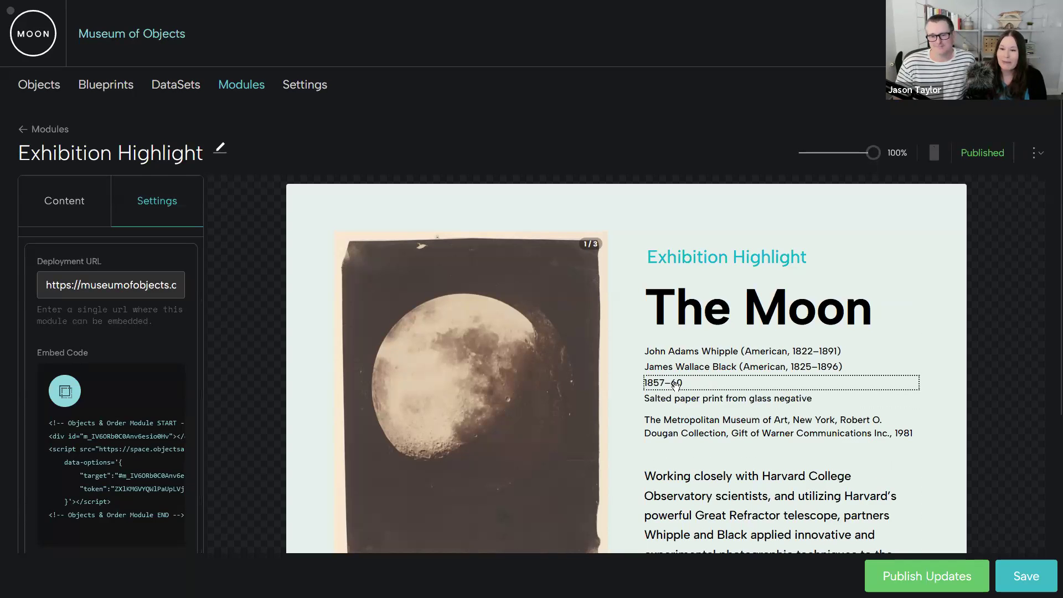
scroll(675, 386, "down", 3)
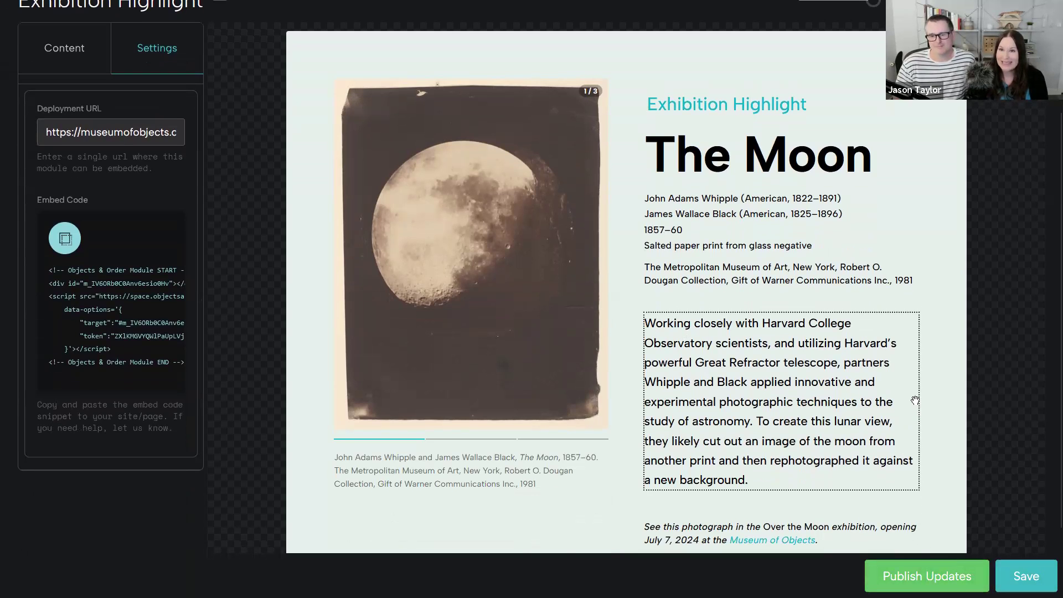
scroll(1046, 341, "up", 2)
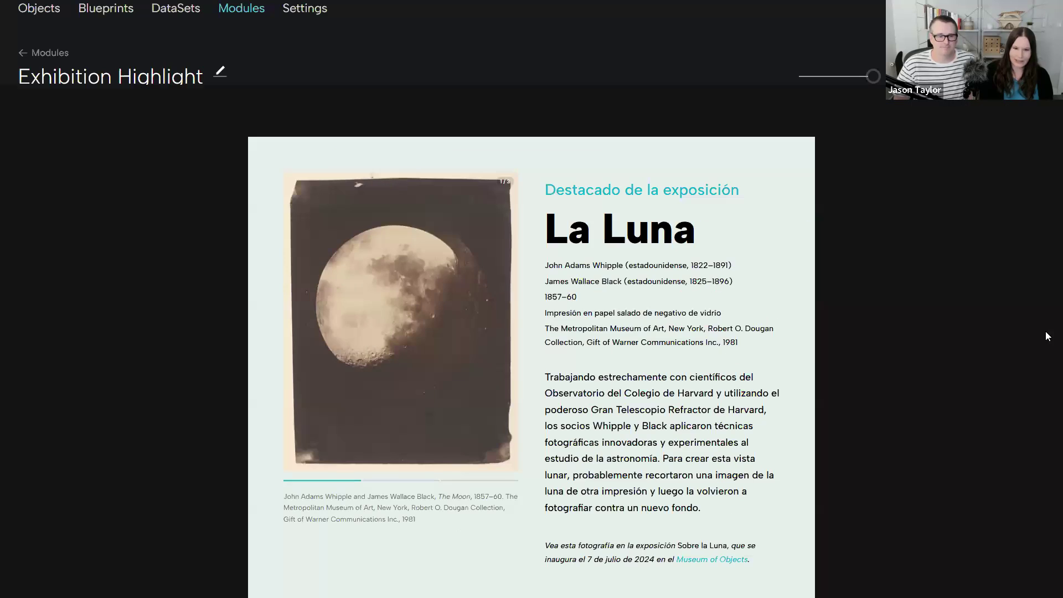
- Switch to the presentation and advance past the Composability slide to the MOON Object System slide
key("Right")
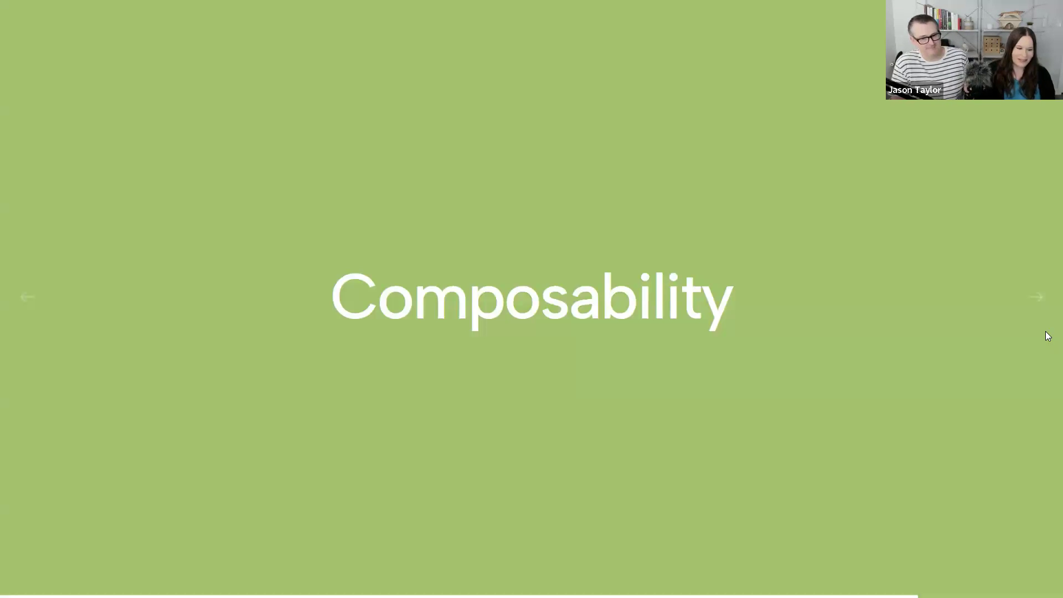
key("Right")
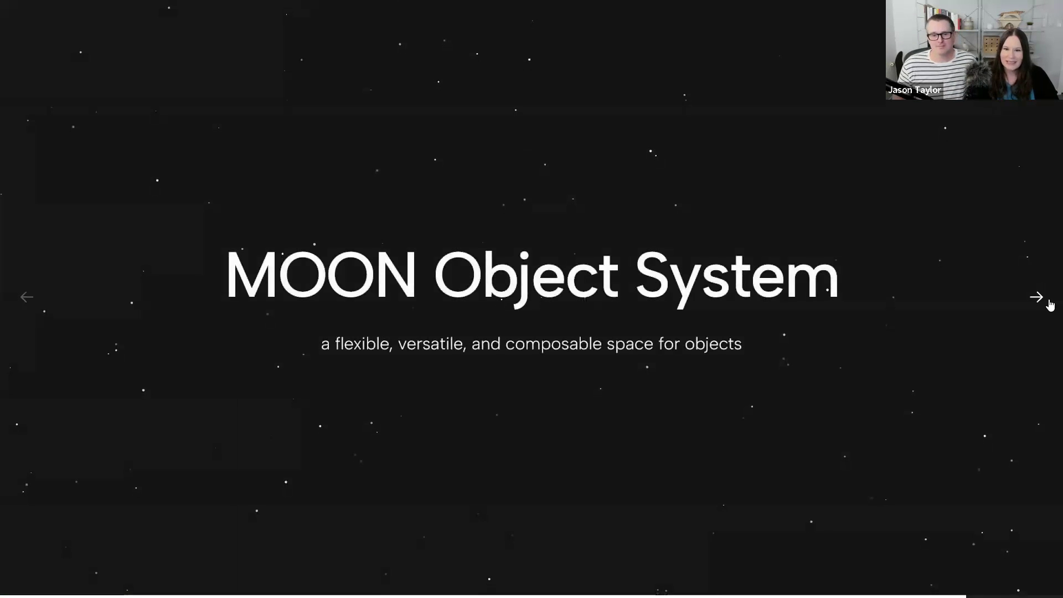